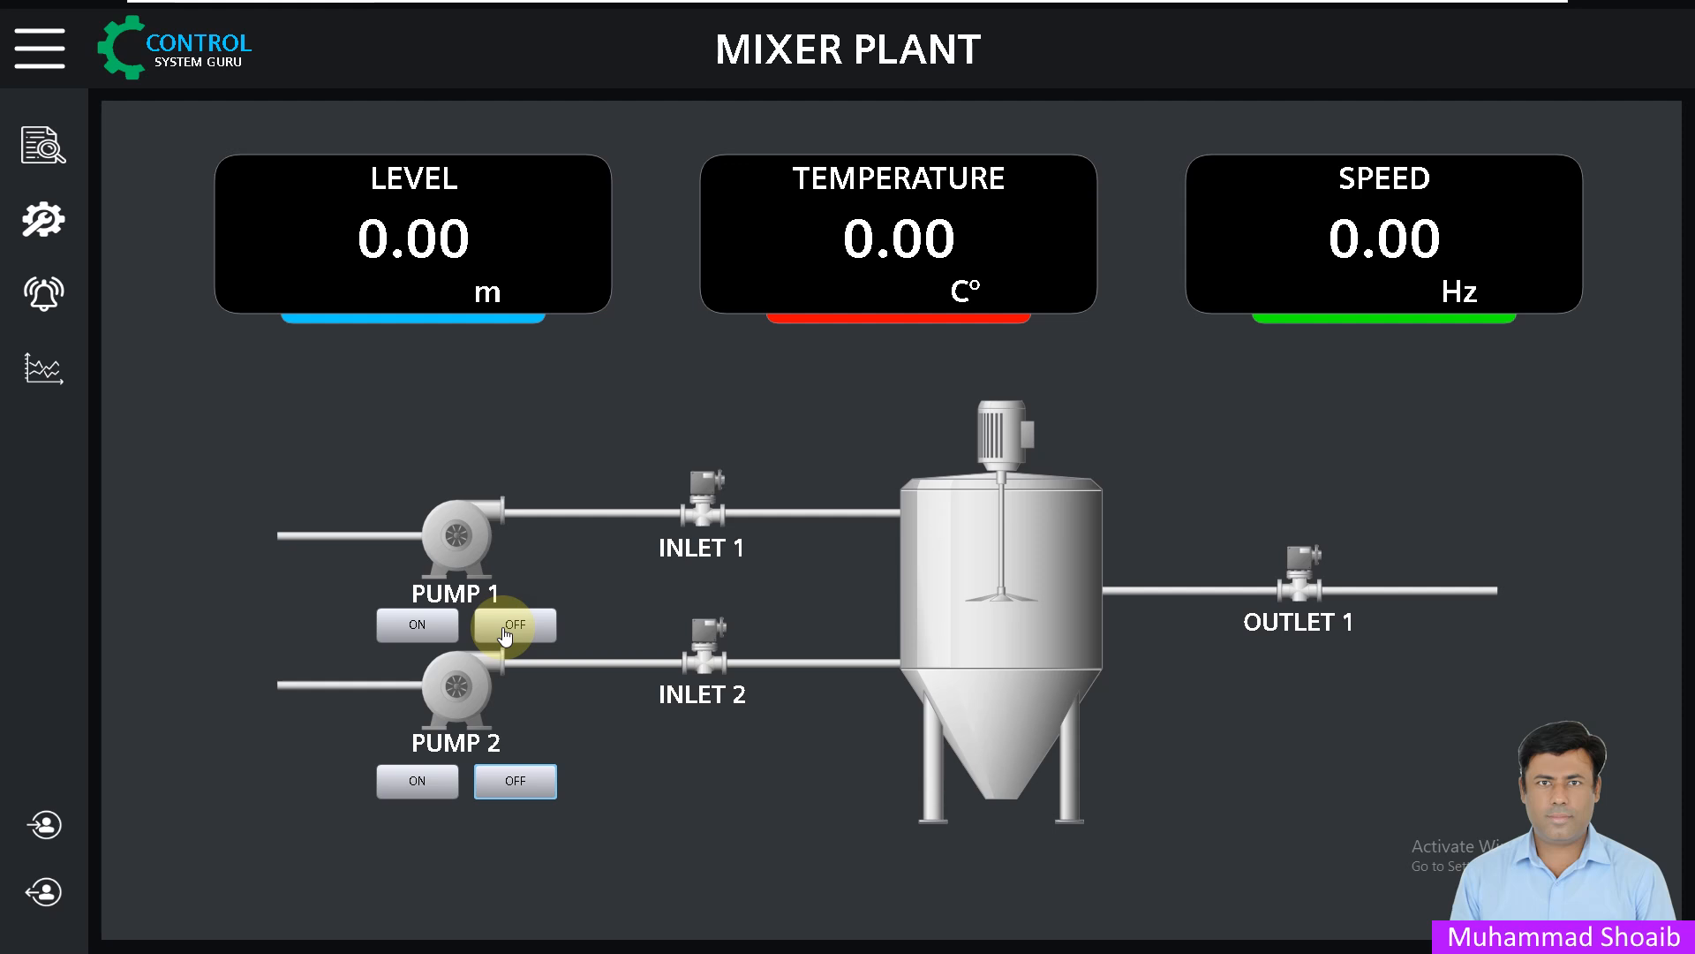
- In runtime, start and stop Pump 1, then start and stop Pump 2, using their ON/OFF buttons
click(418, 627)
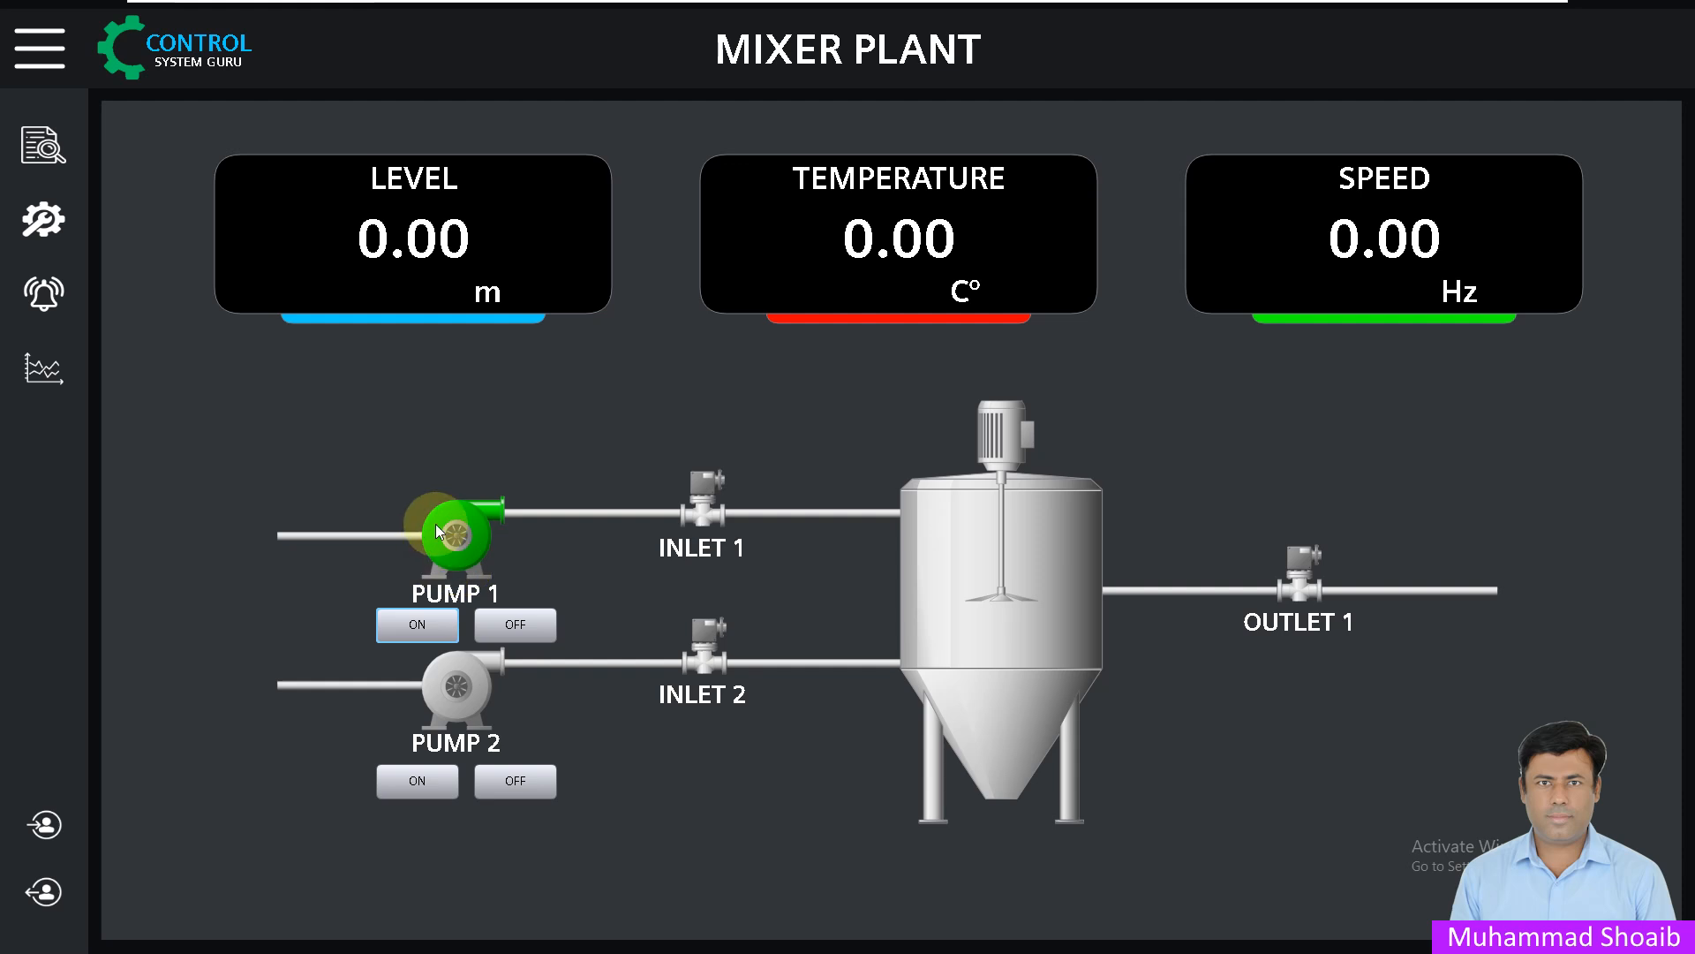
click(518, 627)
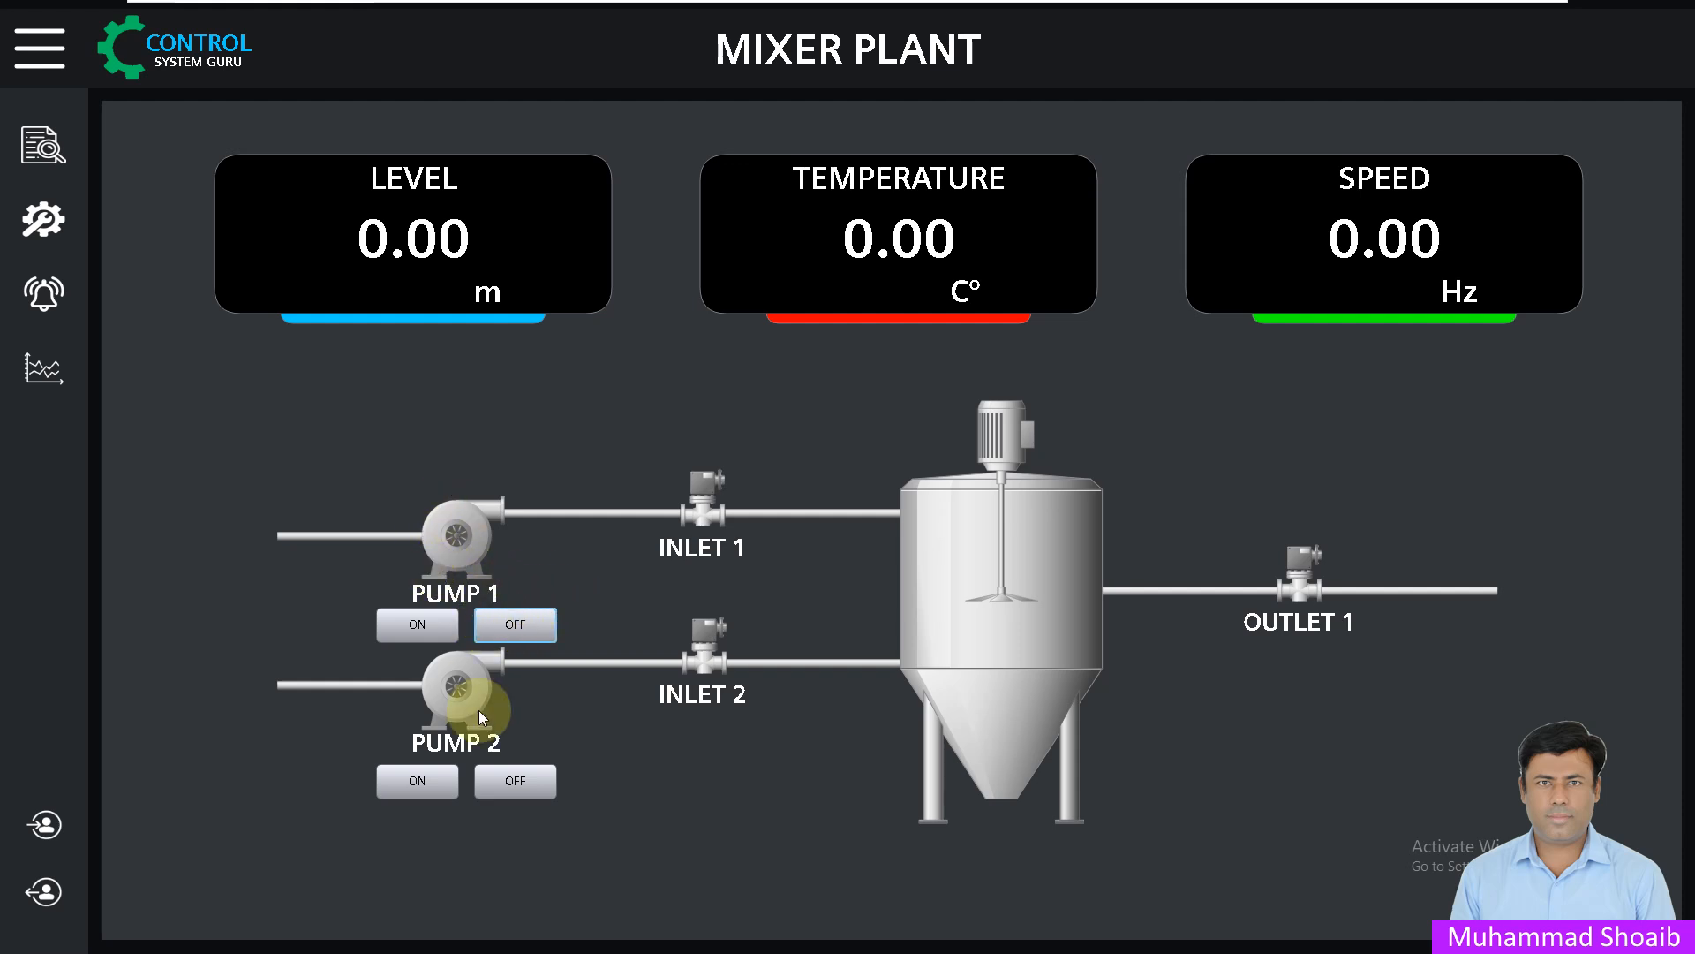
click(419, 781)
click(514, 782)
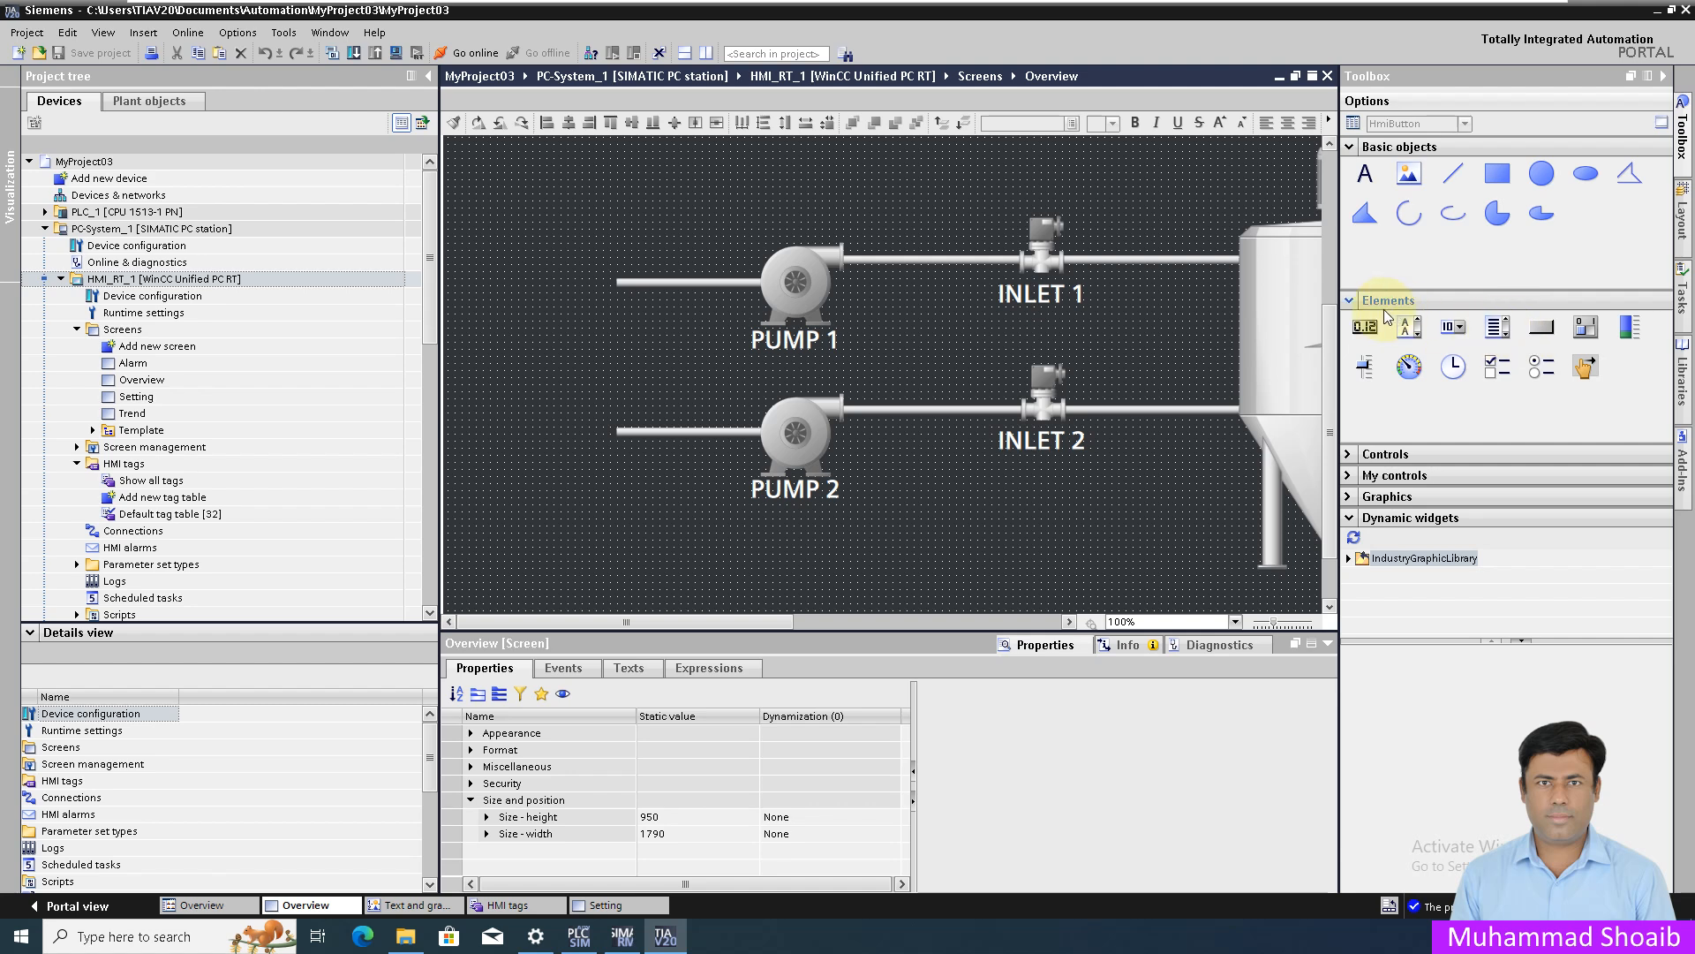
- Place a new button left of PUMP 1 and label it ON
drag(1404, 331, 659, 356)
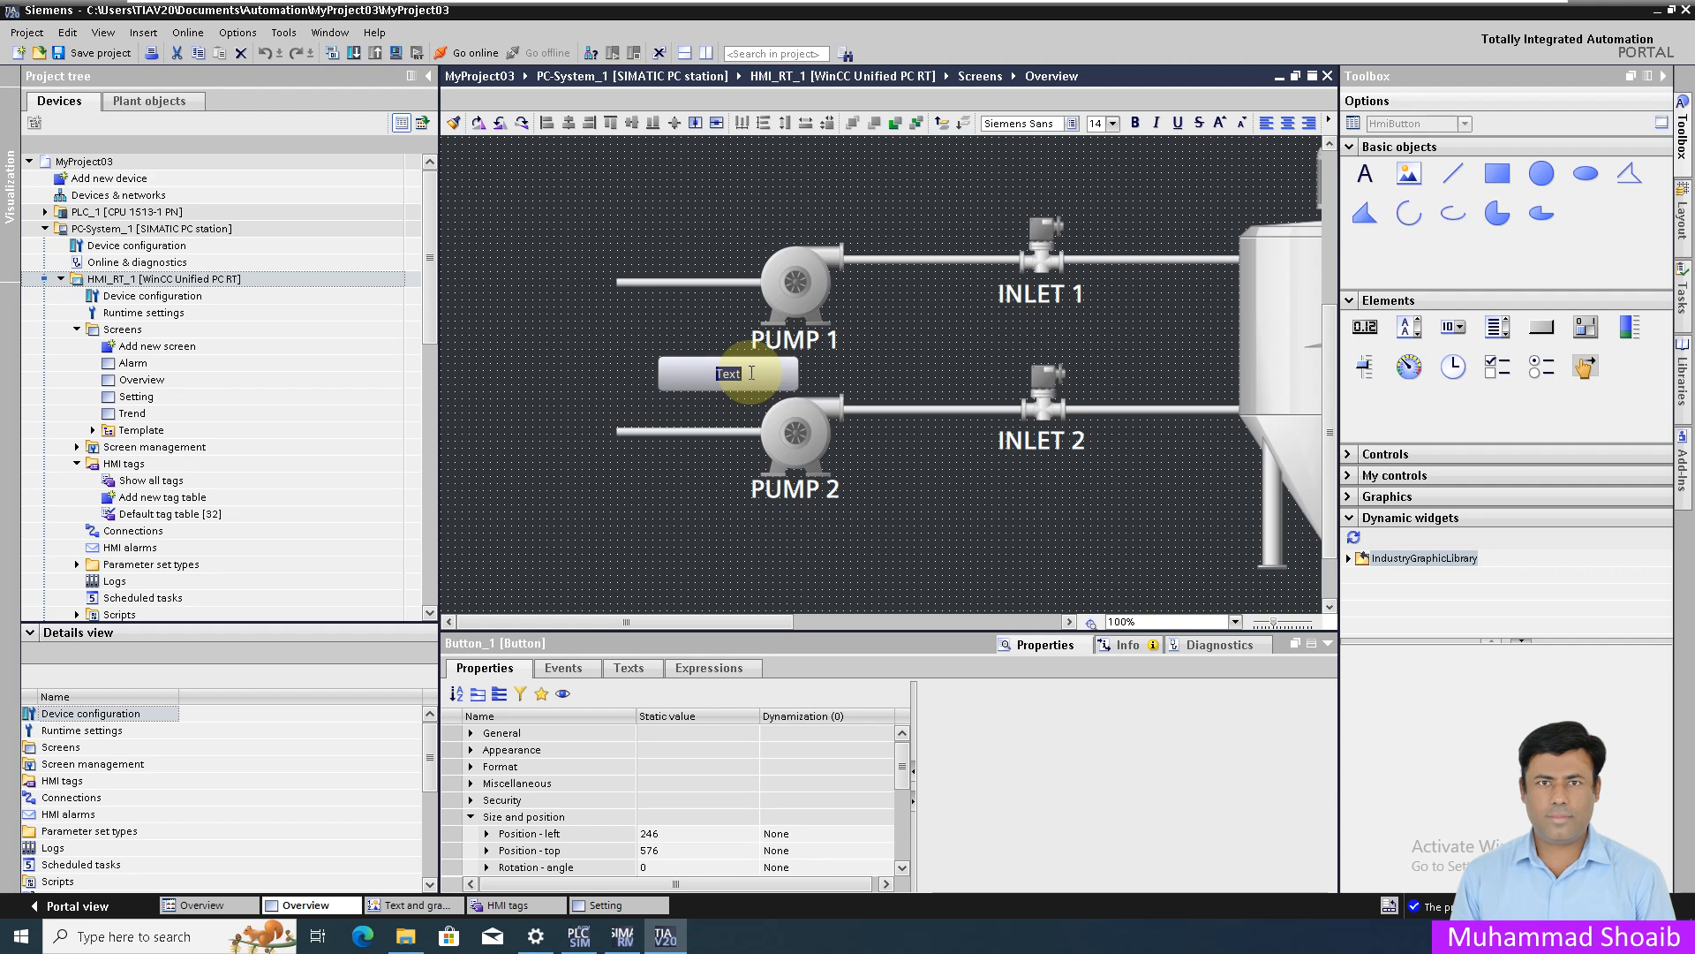
text(o)
key(BackSpace)
text(ON)
key(Return)
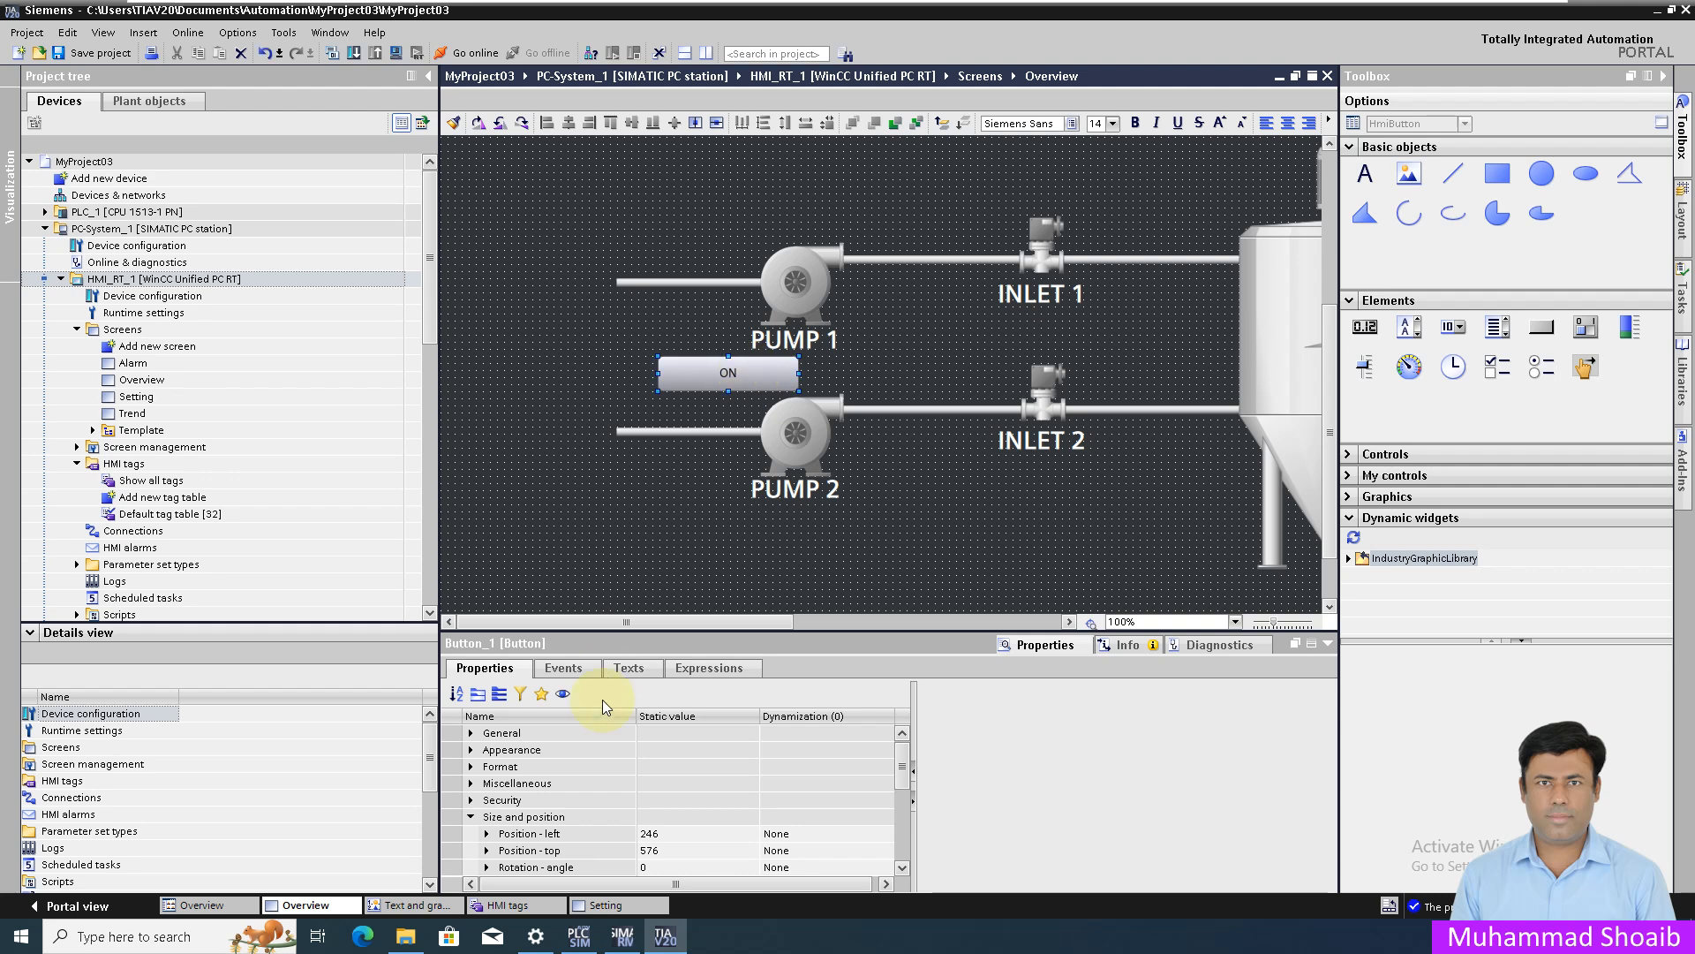
- Set the ON button's width to 100 and drop a second button beside it
click(501, 700)
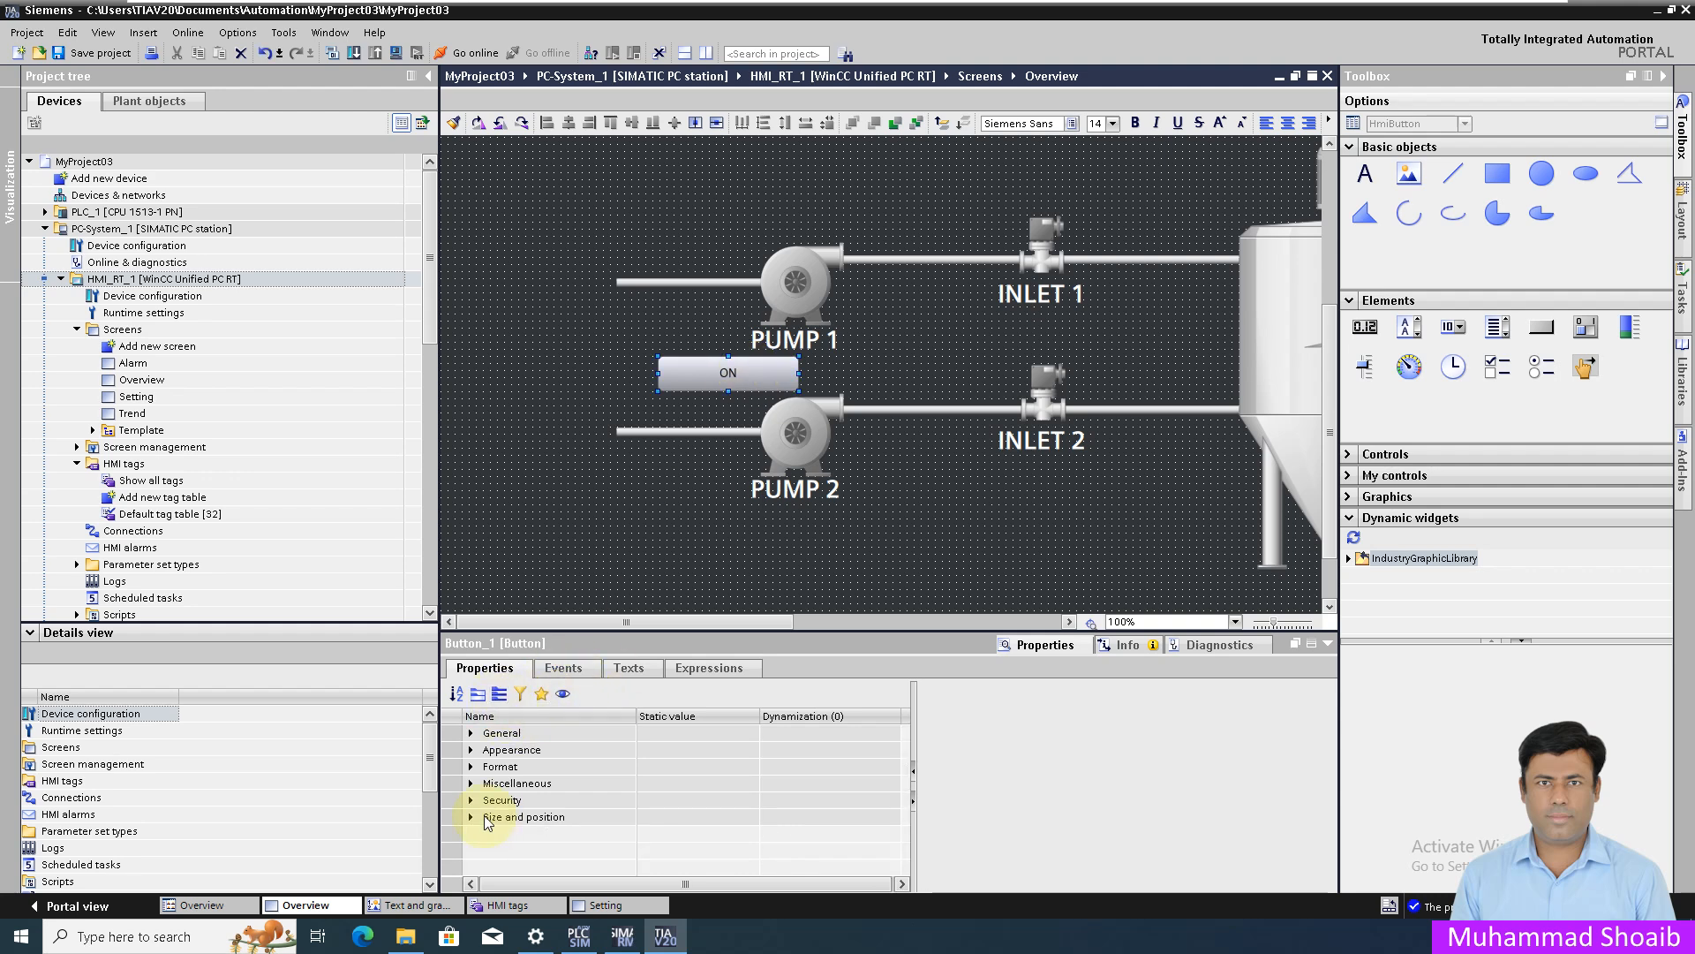
drag(900, 776, 901, 818)
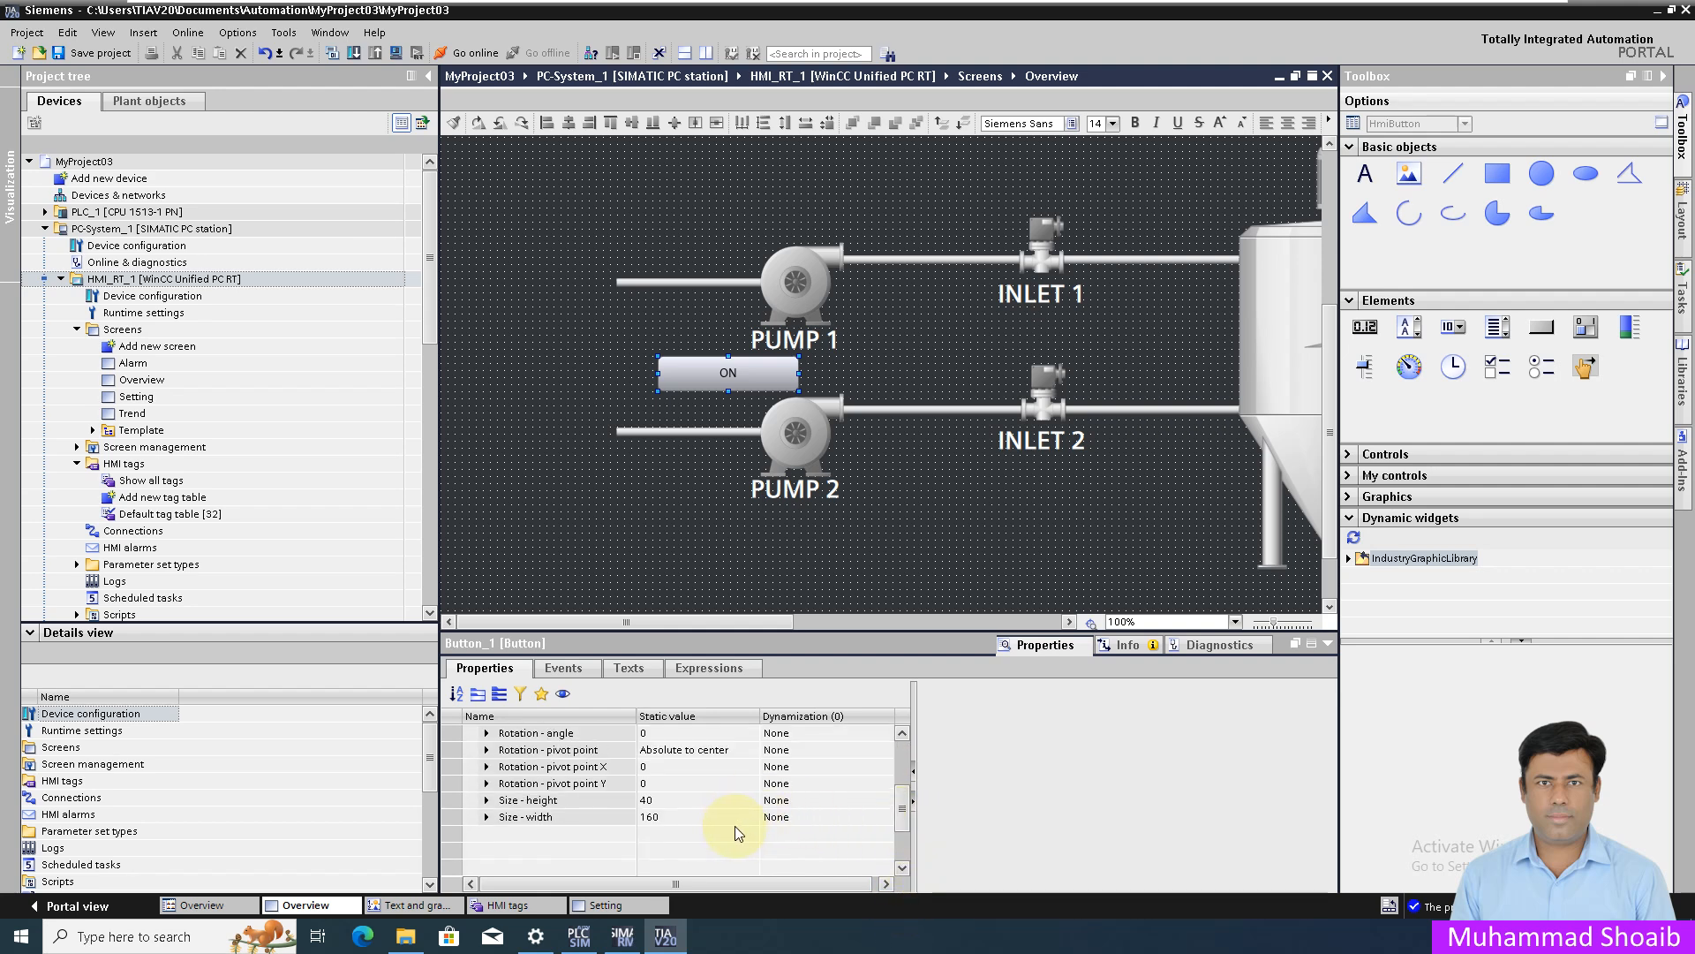
click(717, 817)
text(100)
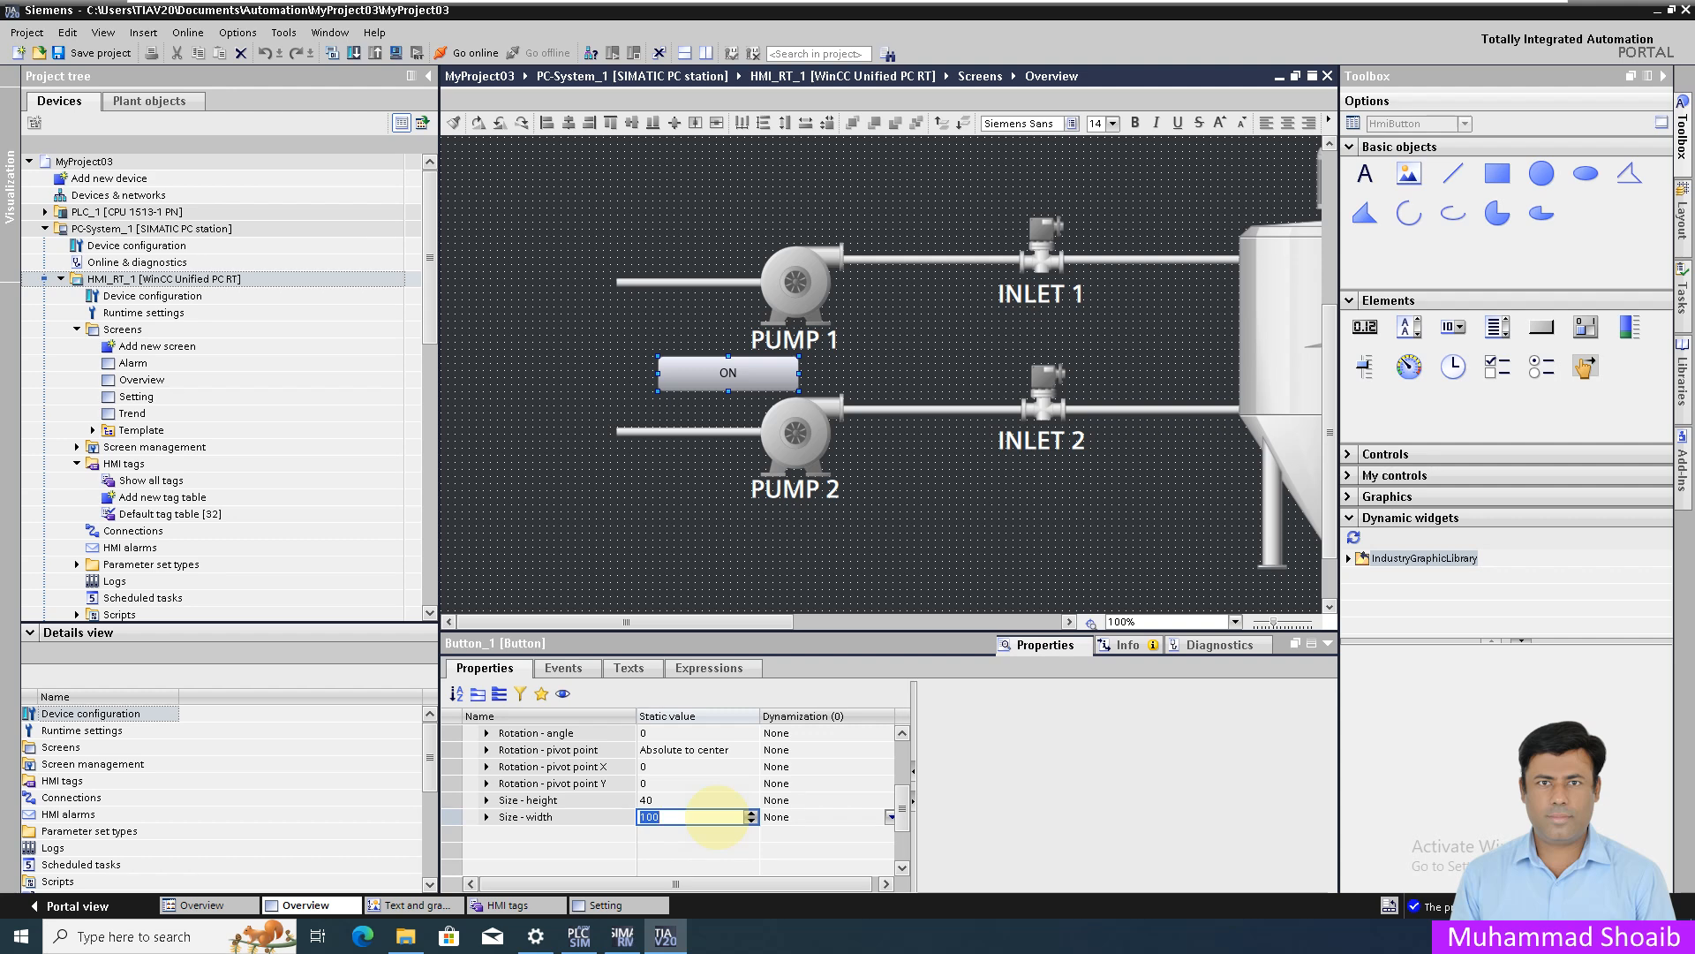
key(Return)
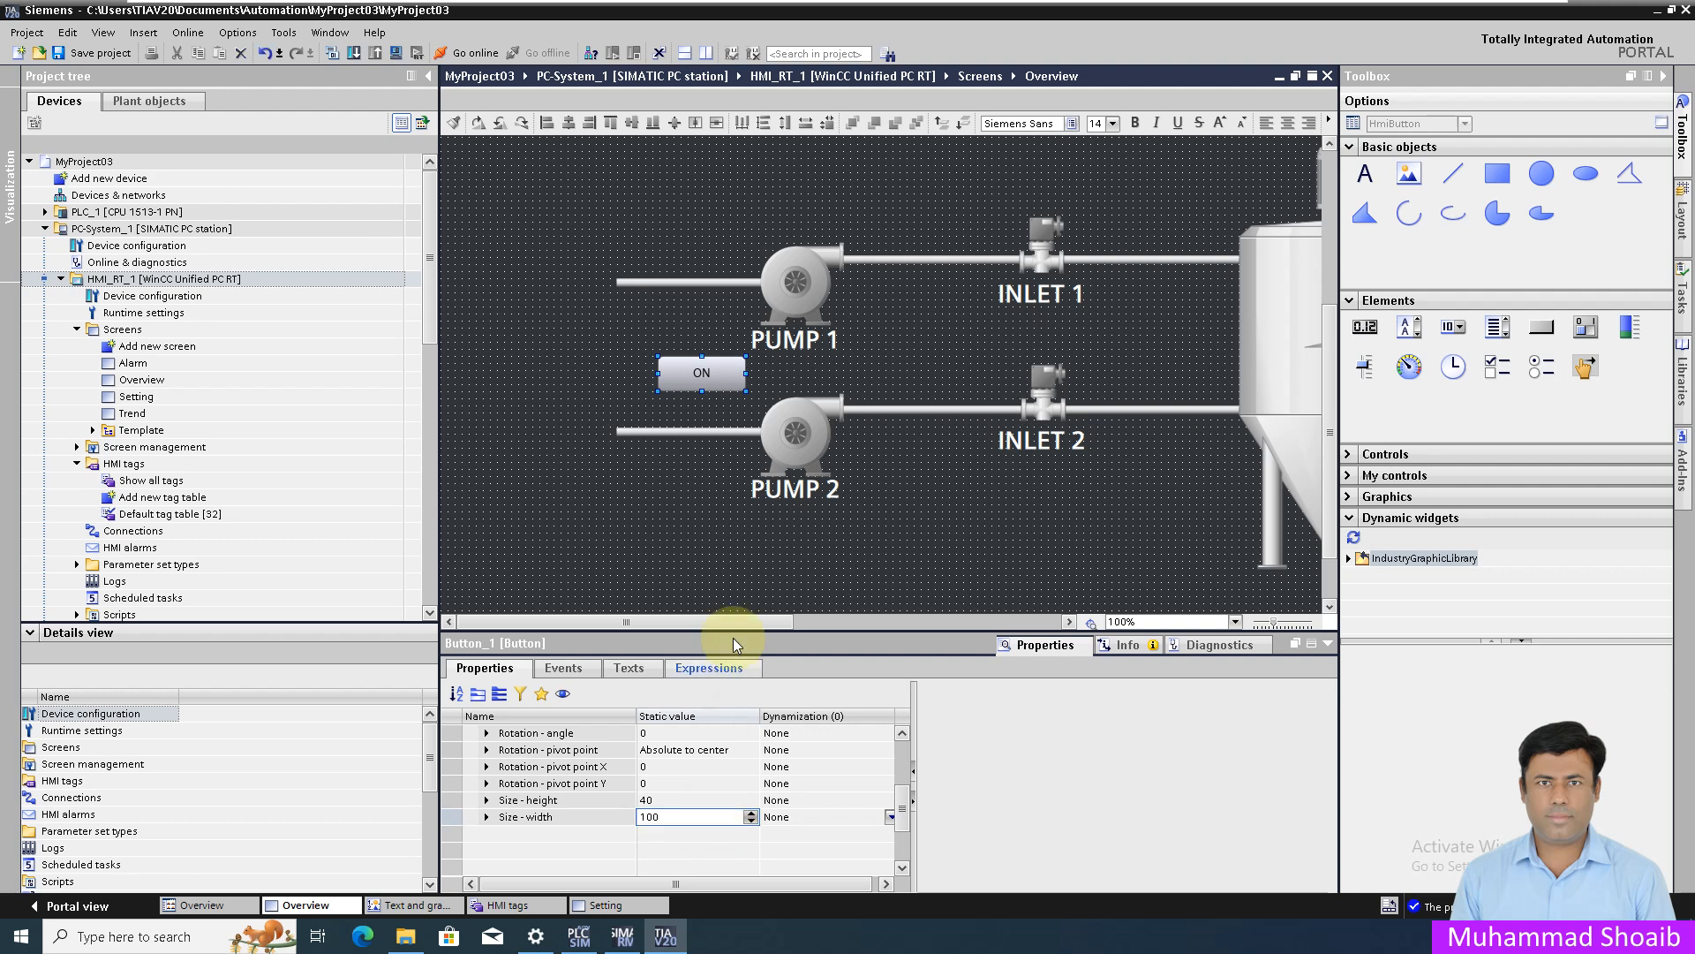
drag(1588, 338, 765, 355)
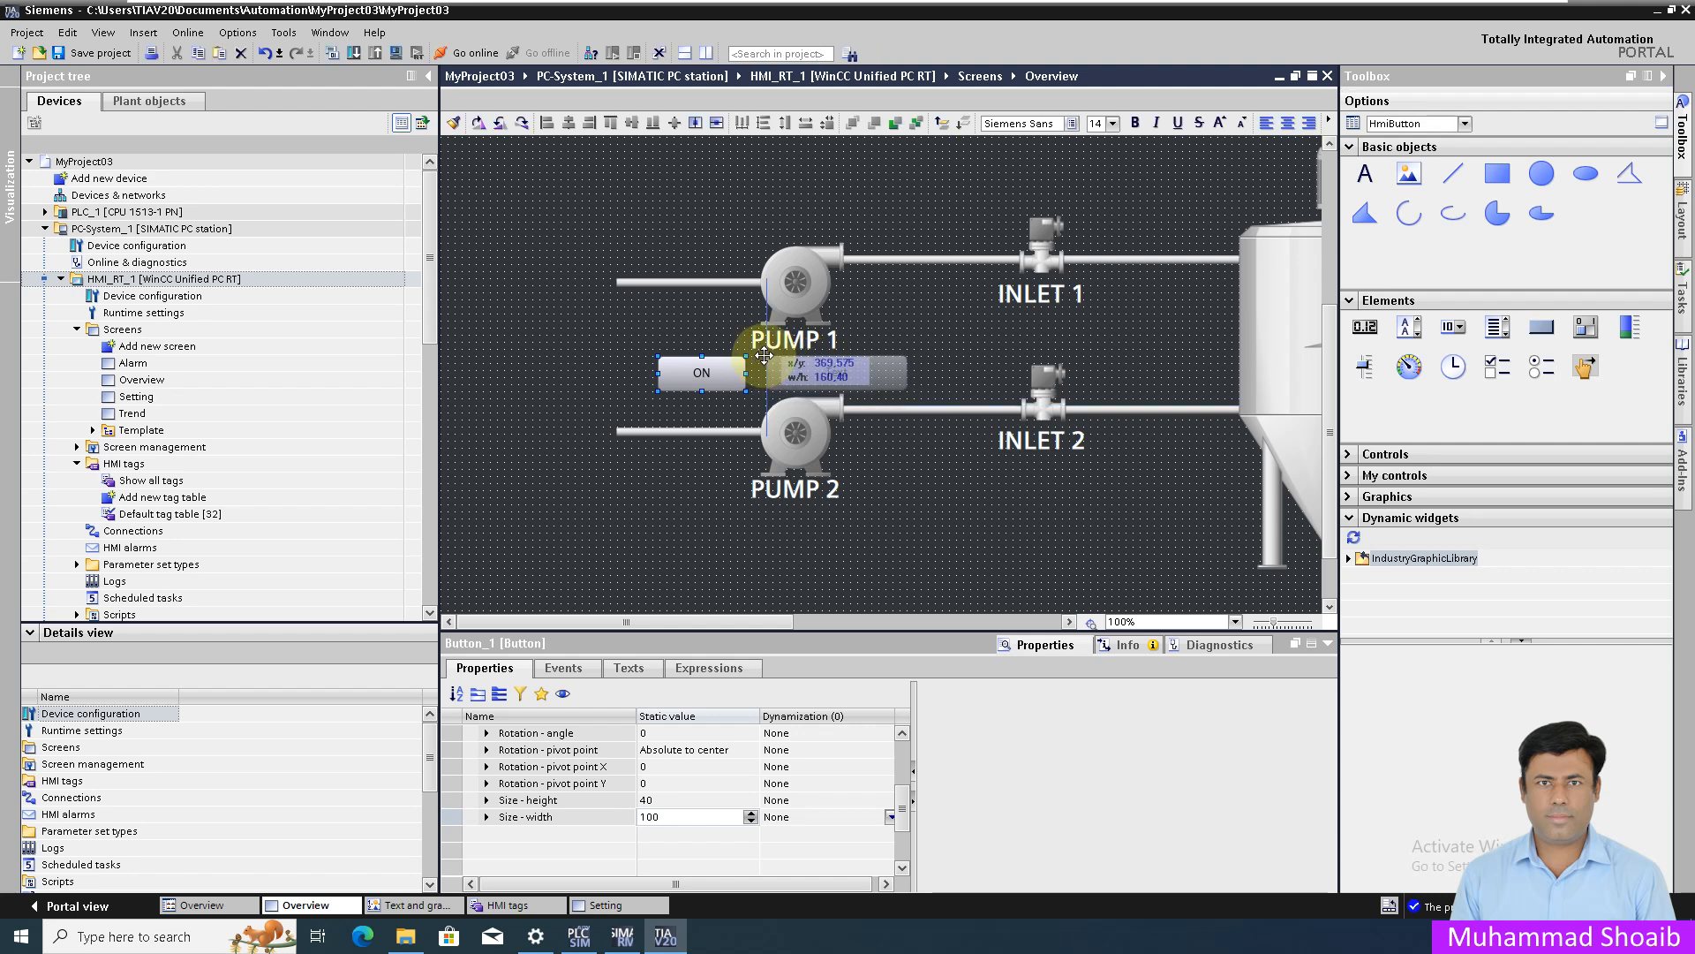
- Label the new button OFF and set its width to 100
drag(765, 355, 764, 355)
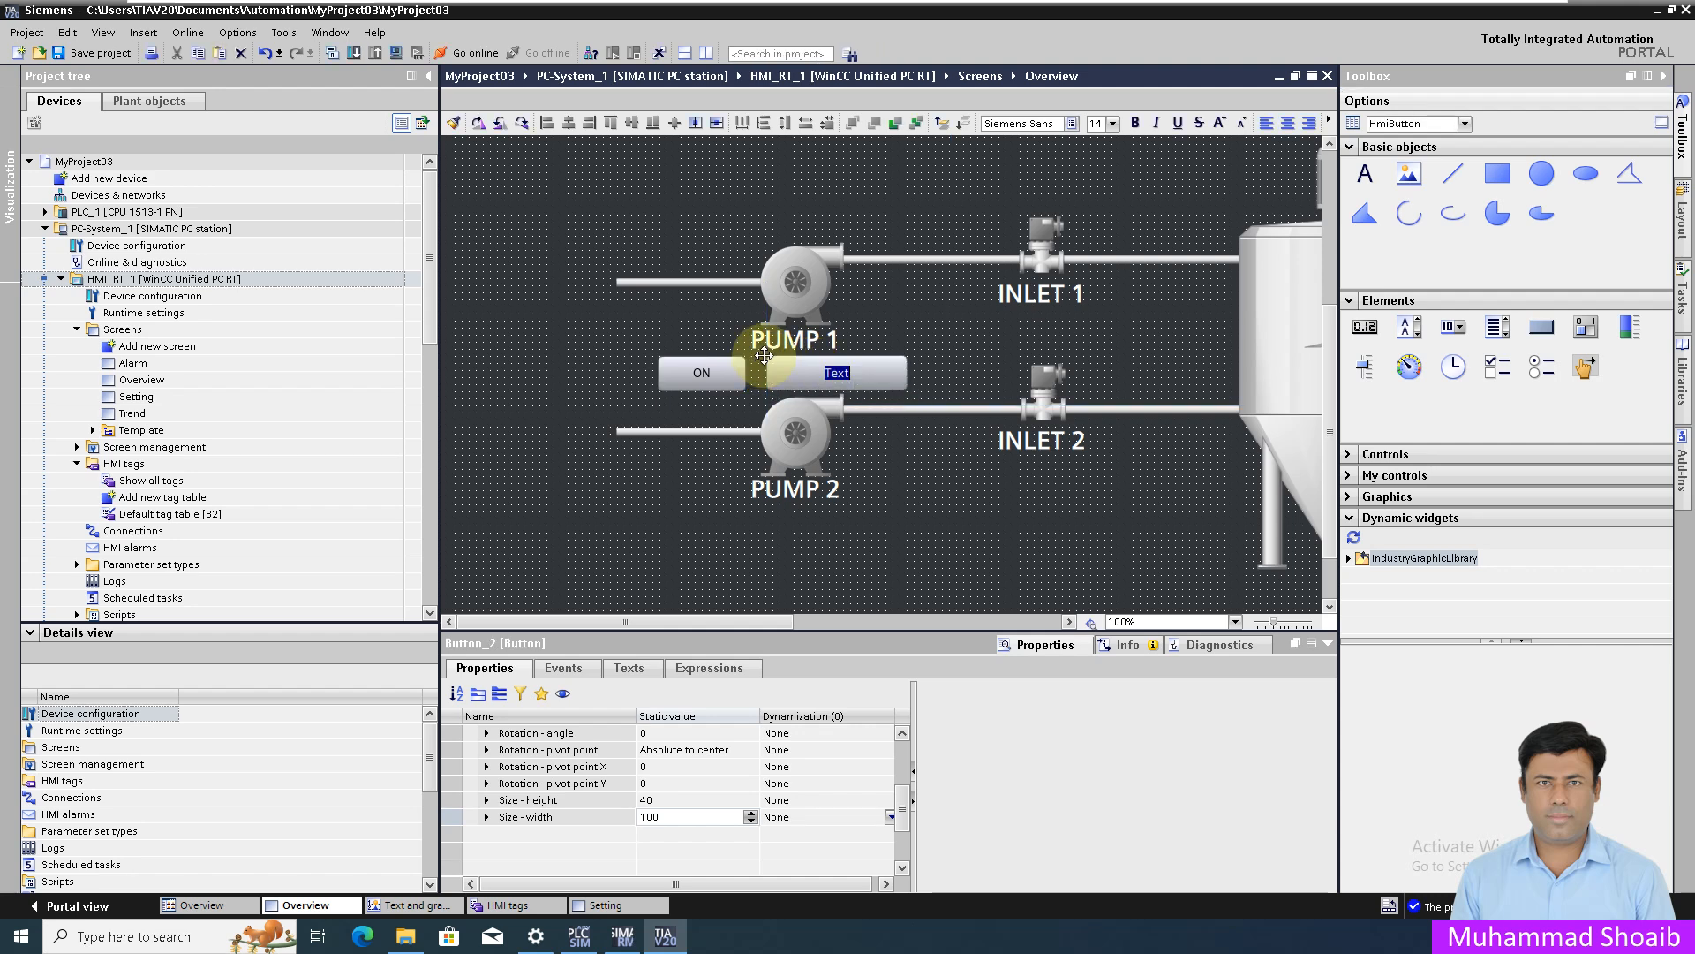
double_click(852, 375)
text(OFF)
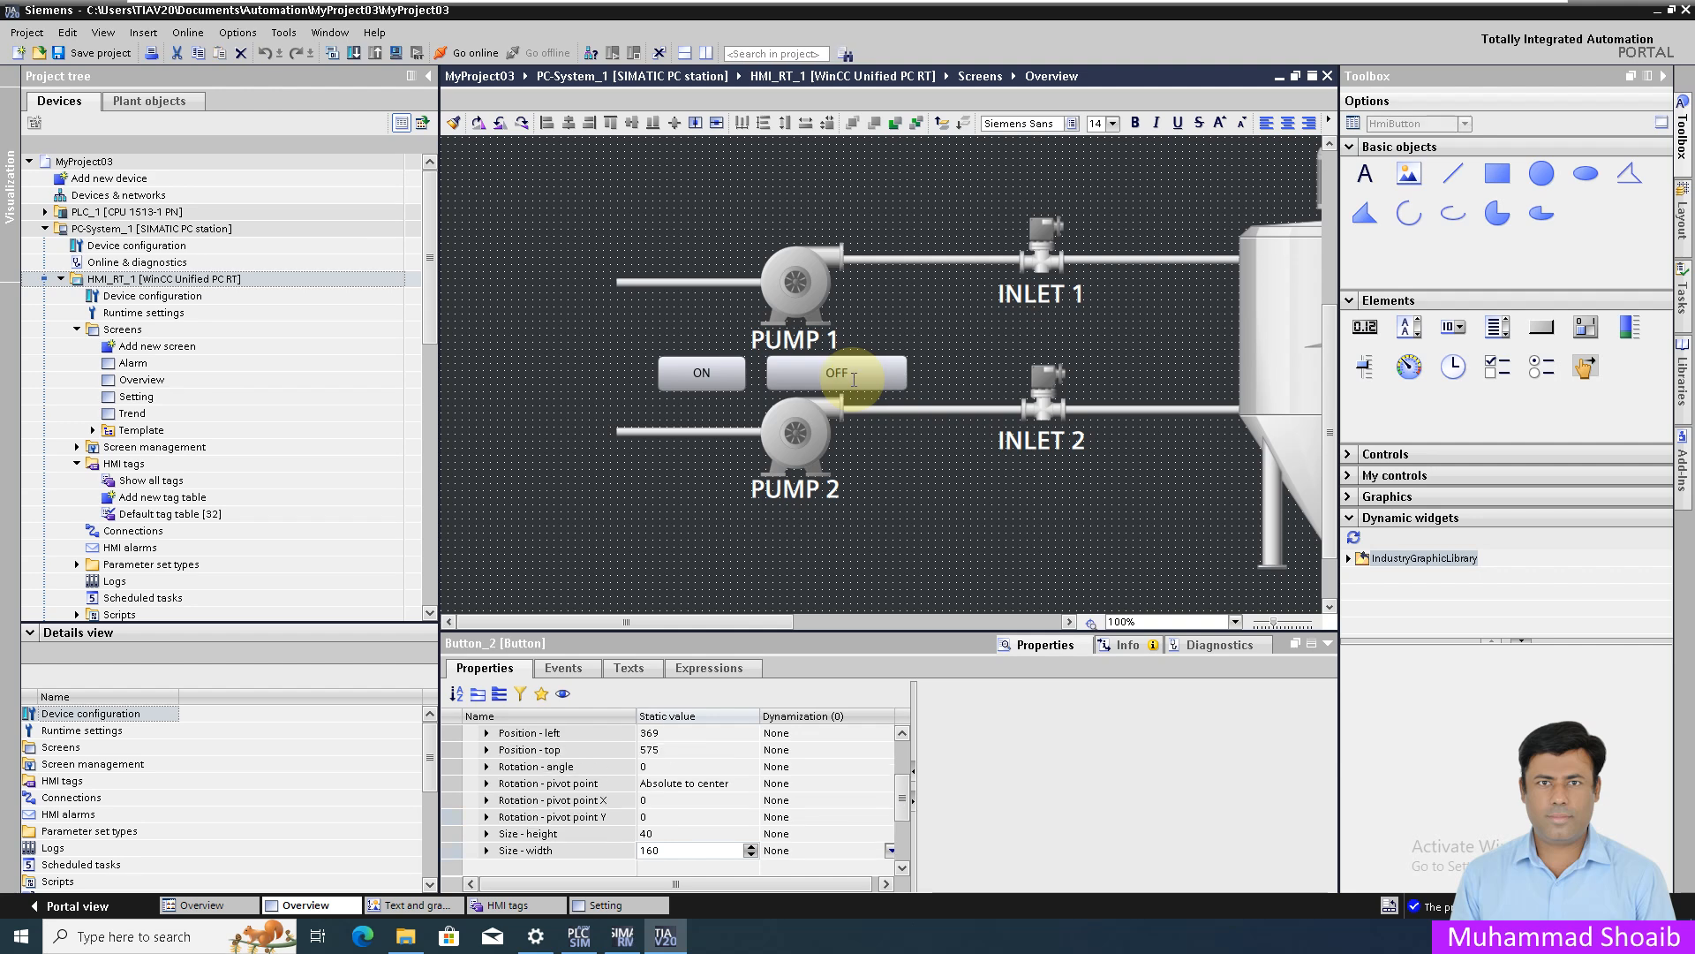
key(Return)
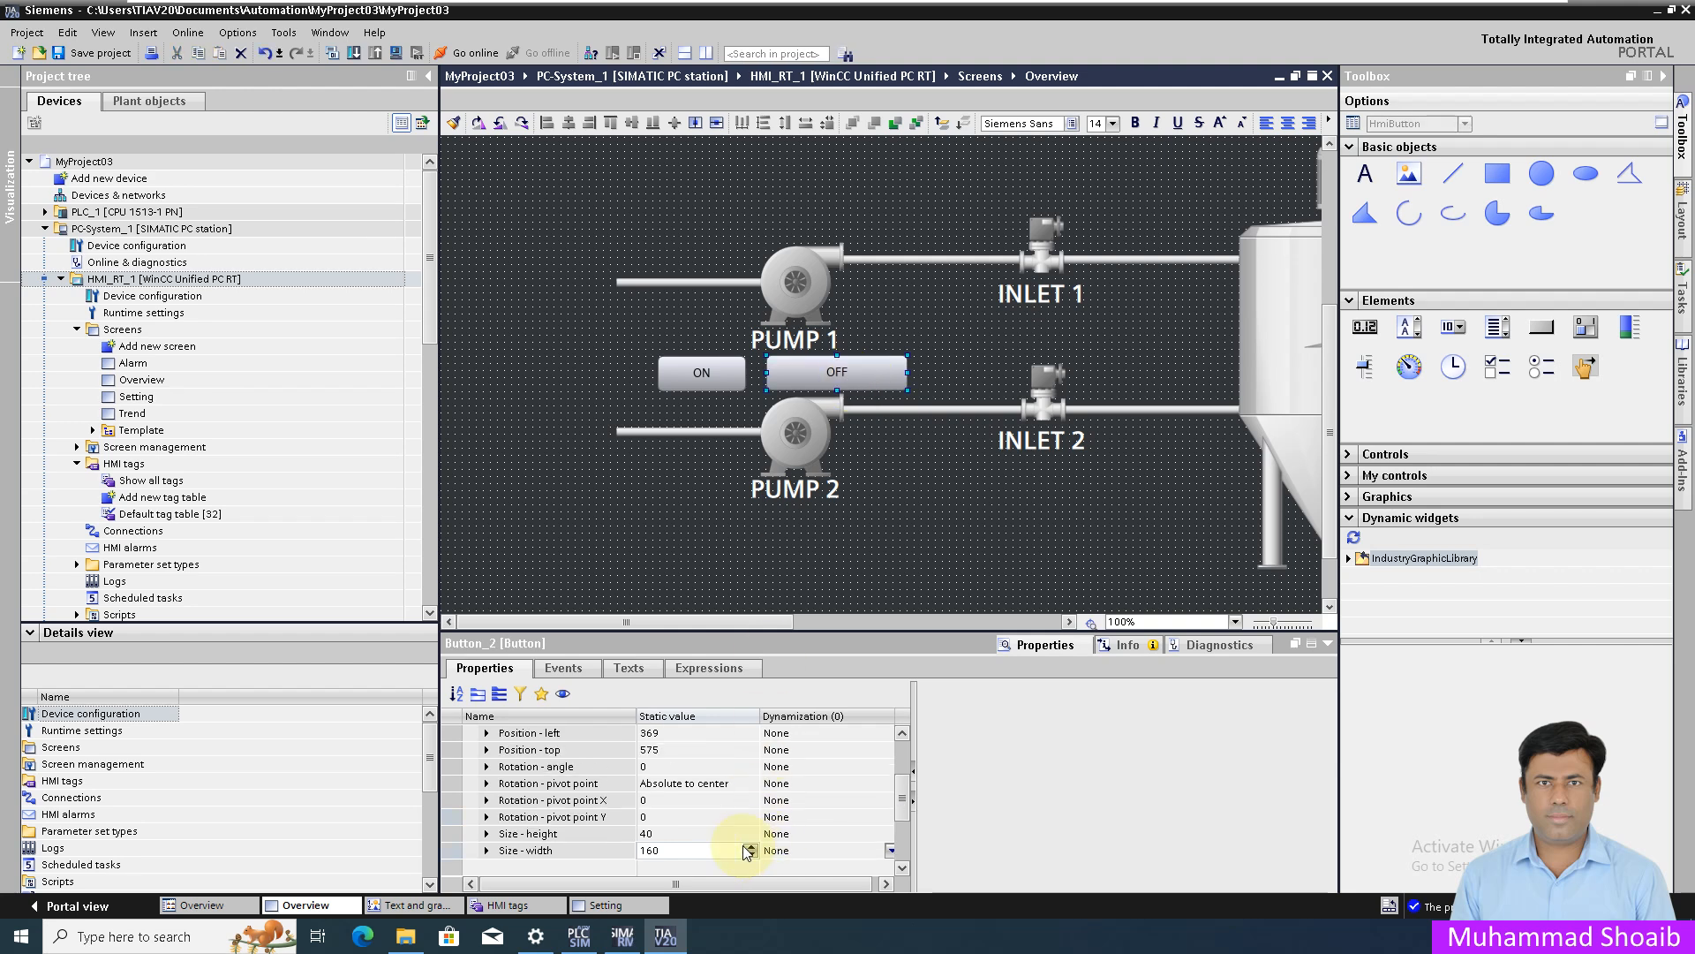
click(701, 850)
text(100)
key(Return)
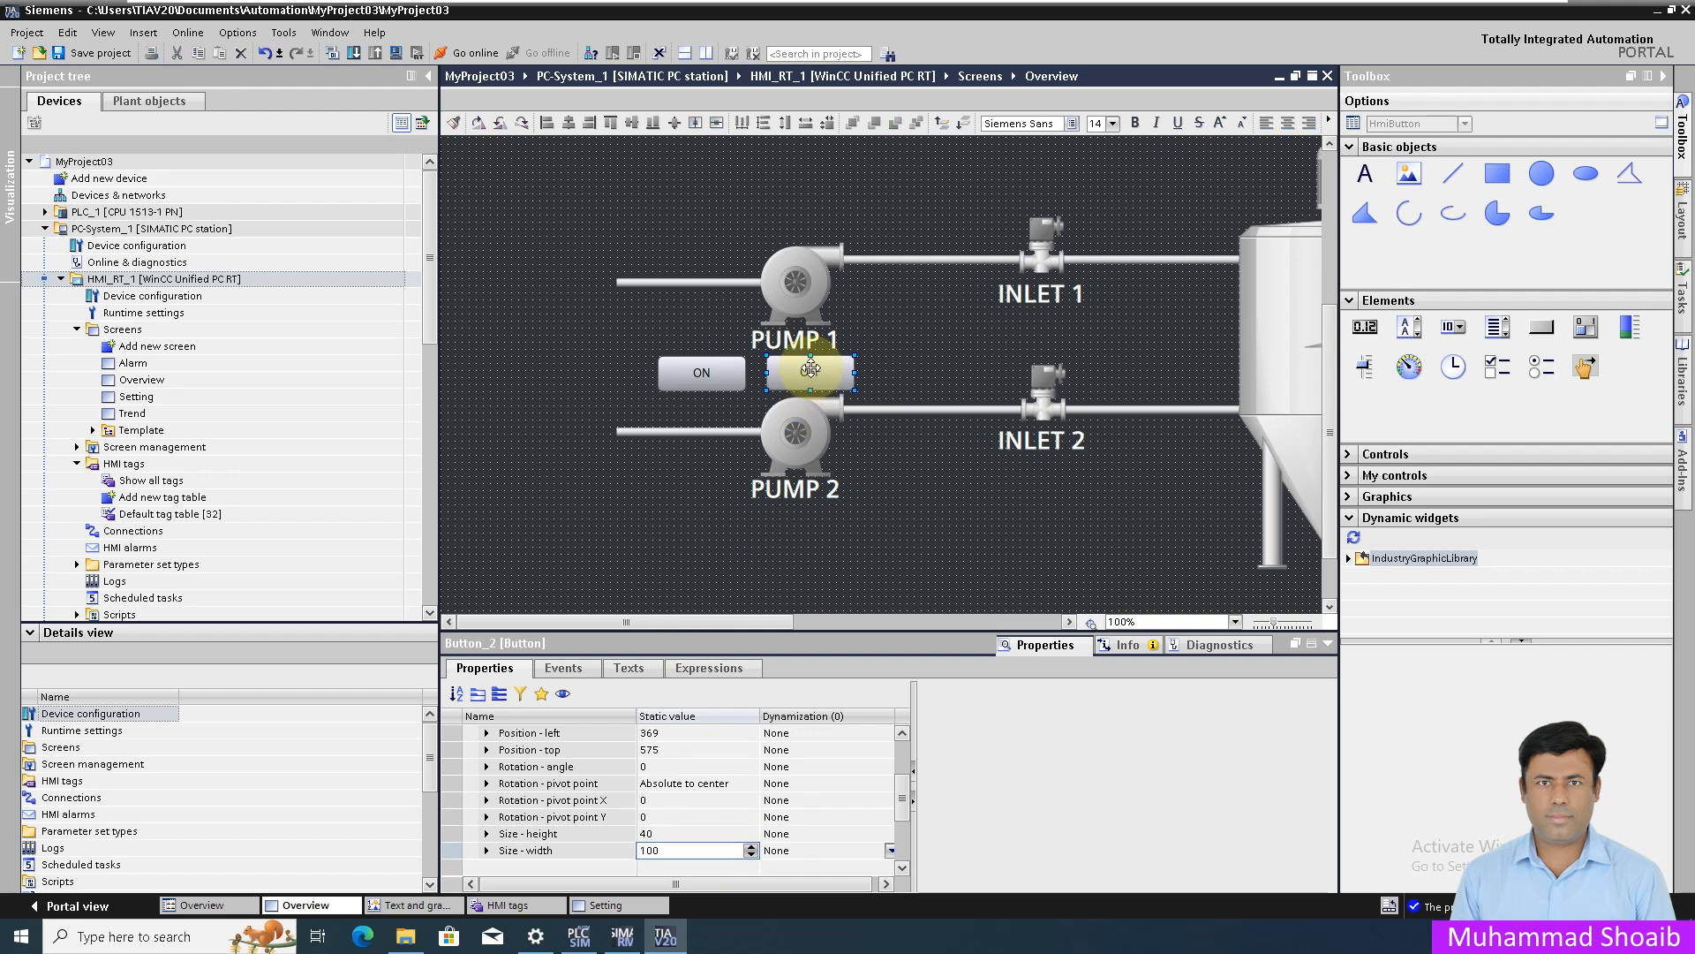
- Move the ON and OFF buttons together so they sit under PUMP 1
ctrl+click(724, 373)
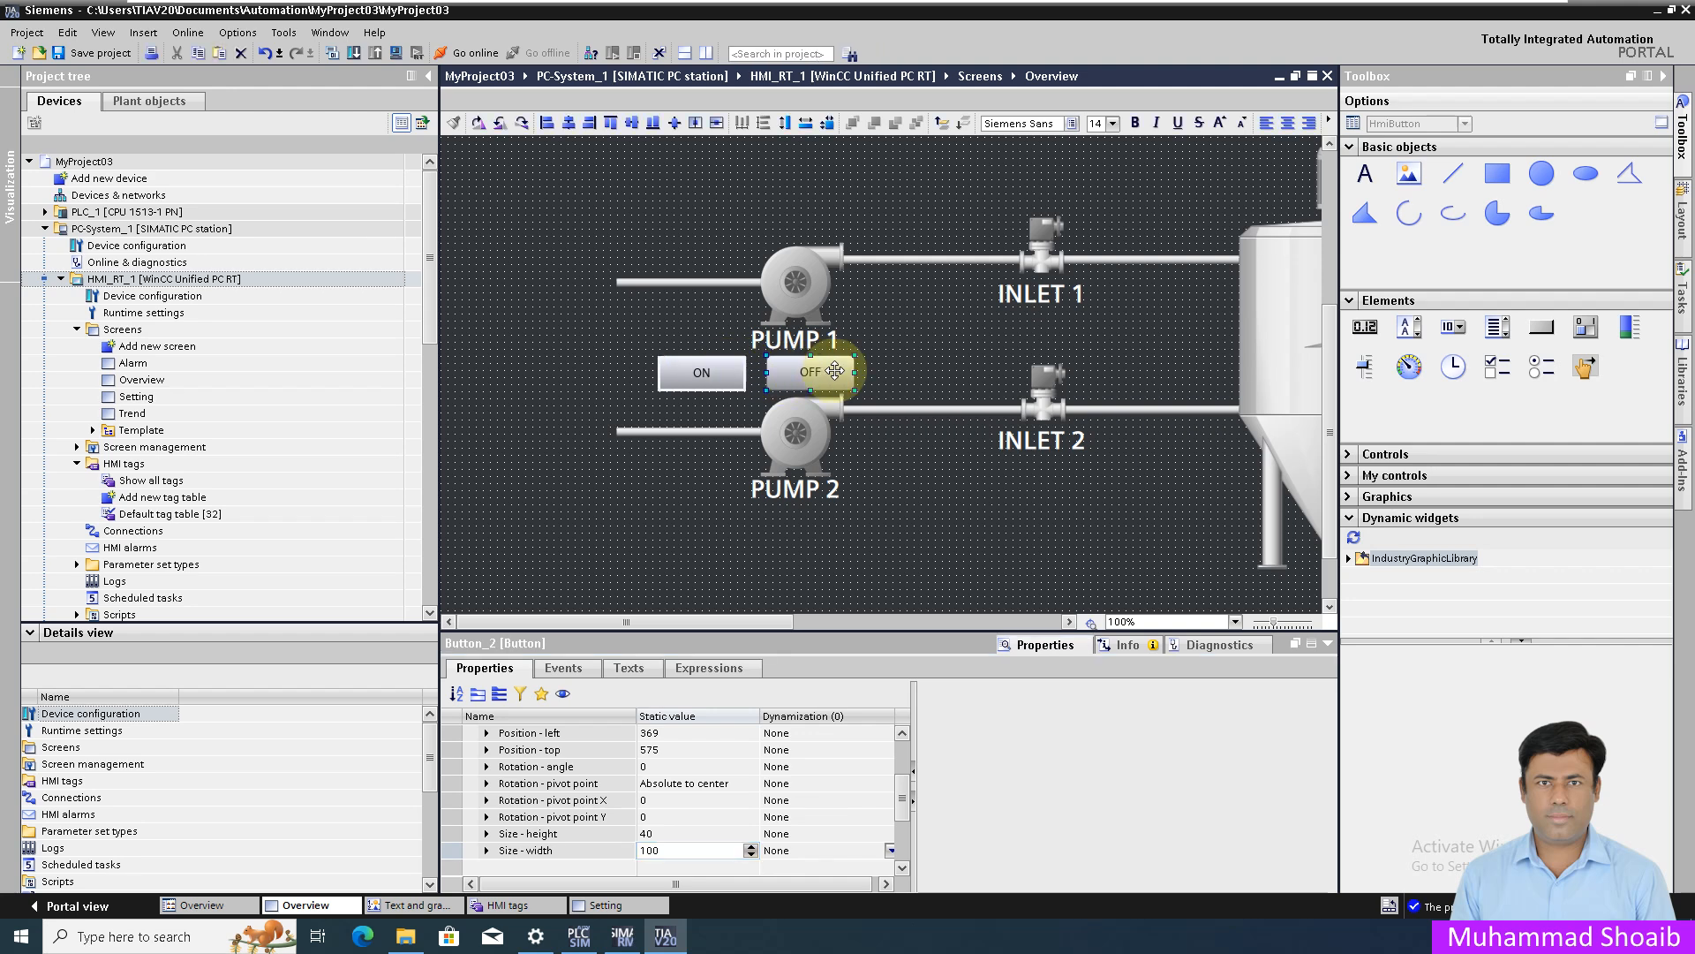
drag(802, 376, 844, 377)
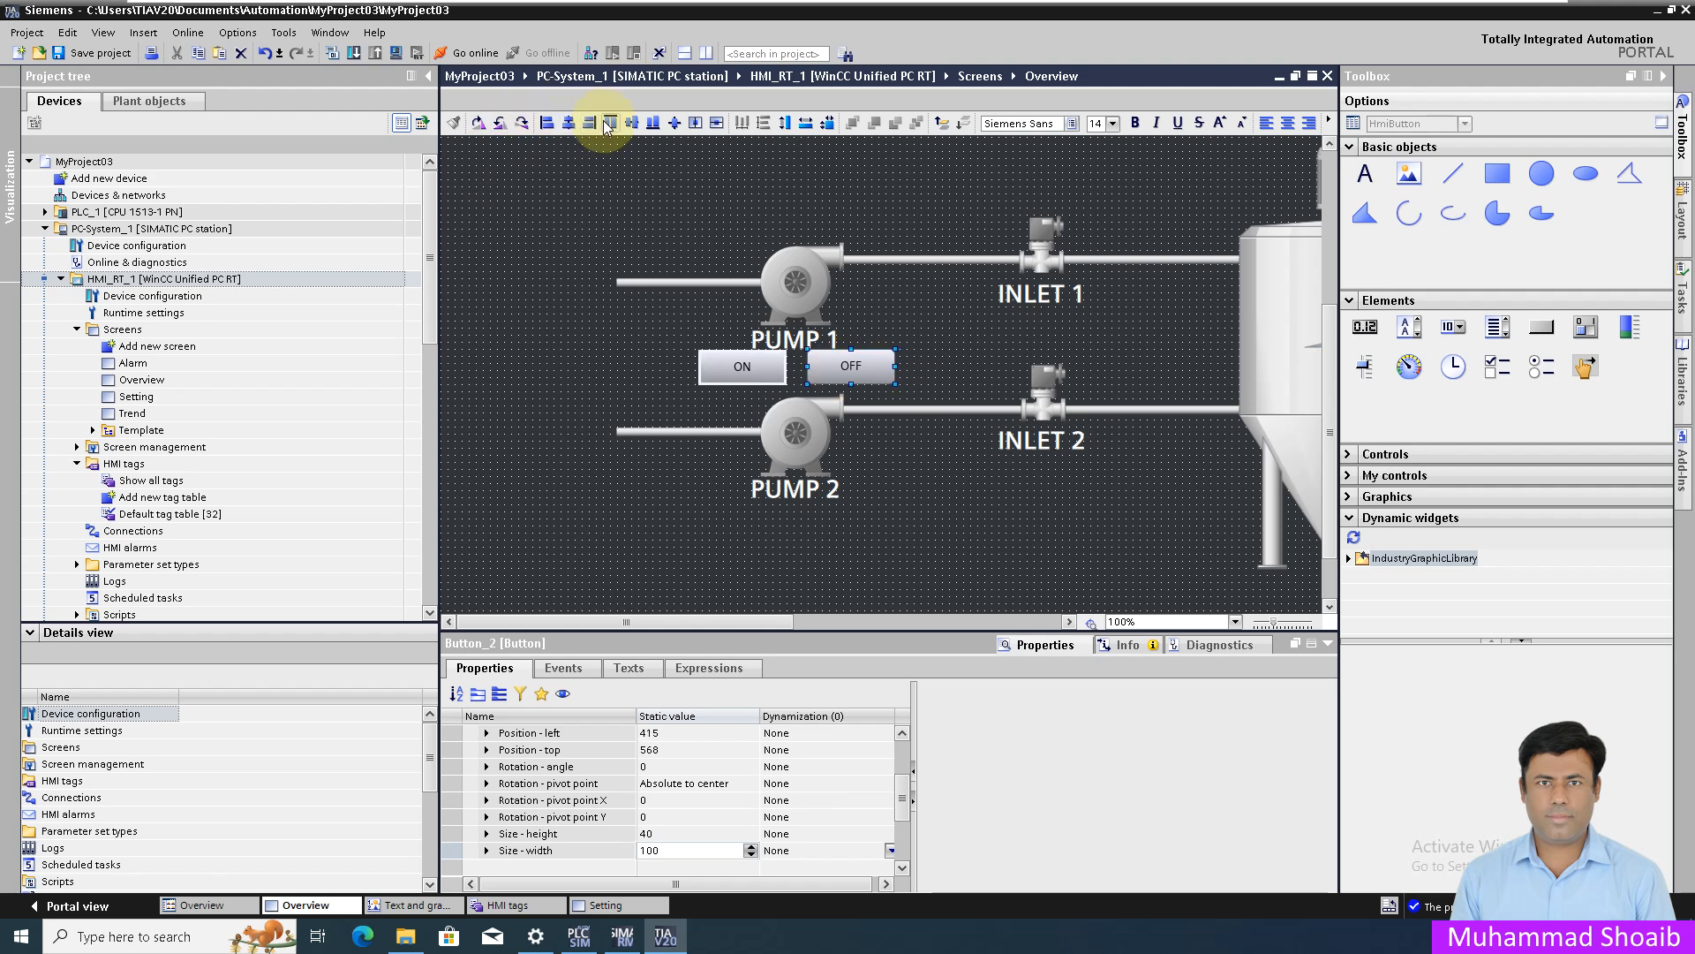
key(Down)
key(Down)
key(Down)
key(Down)
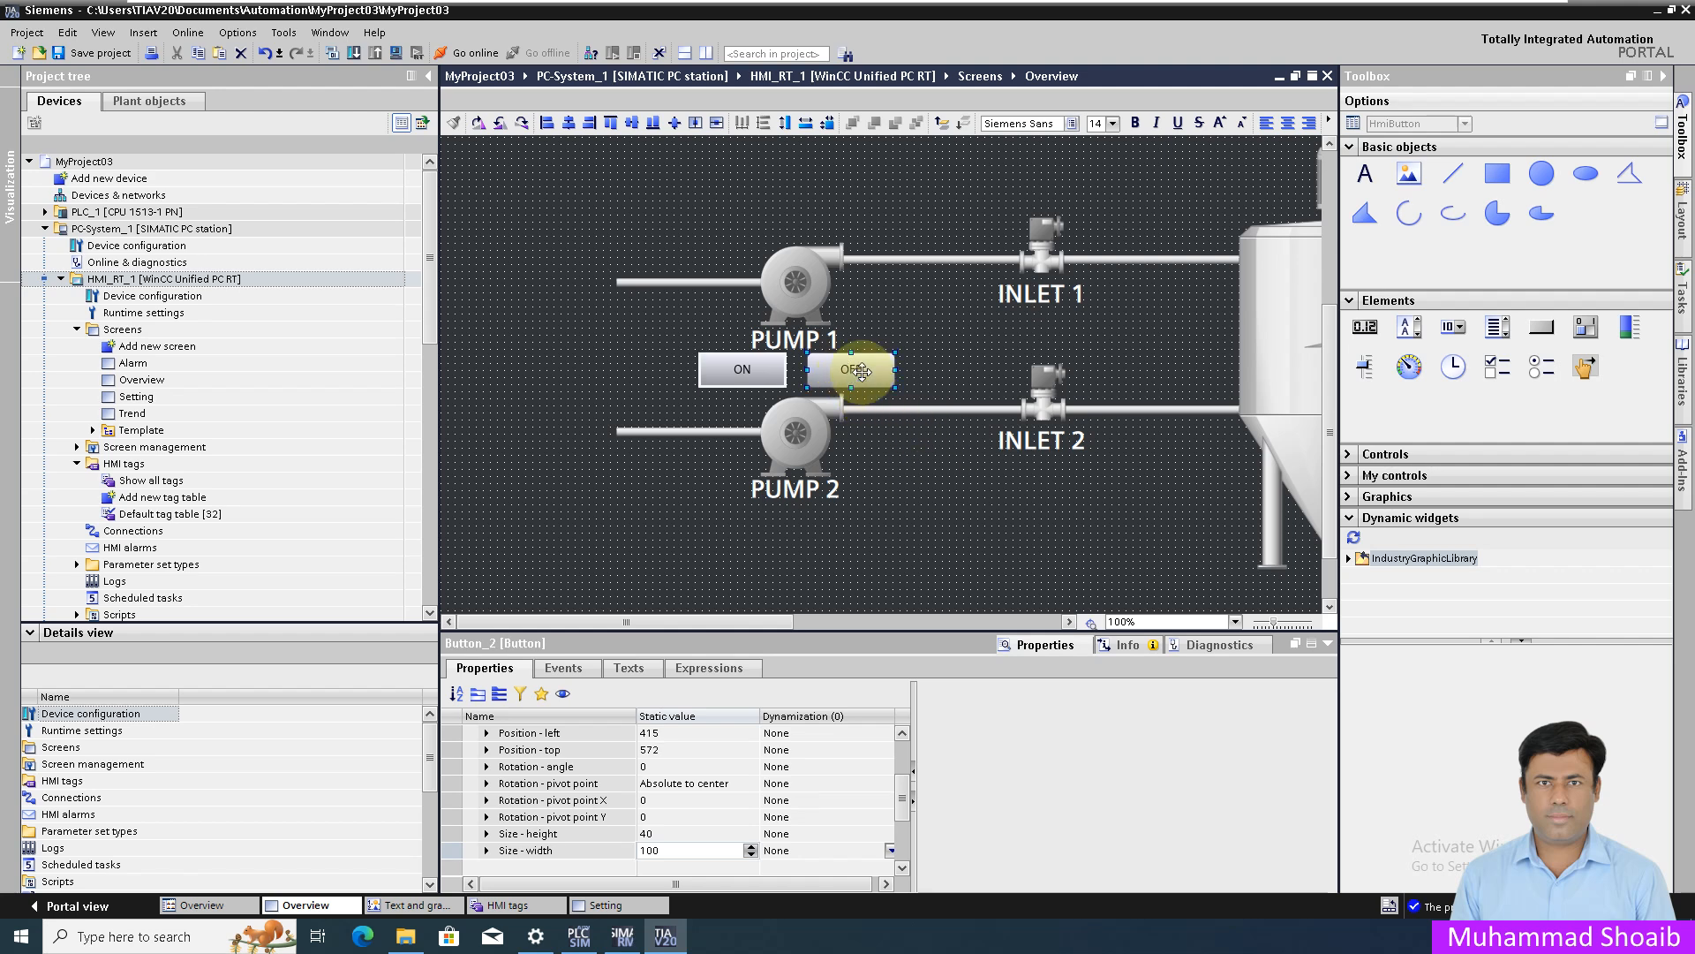
- Copy the ON/OFF button pair and paste the copy below PUMP 2
right_click(862, 372)
click(907, 397)
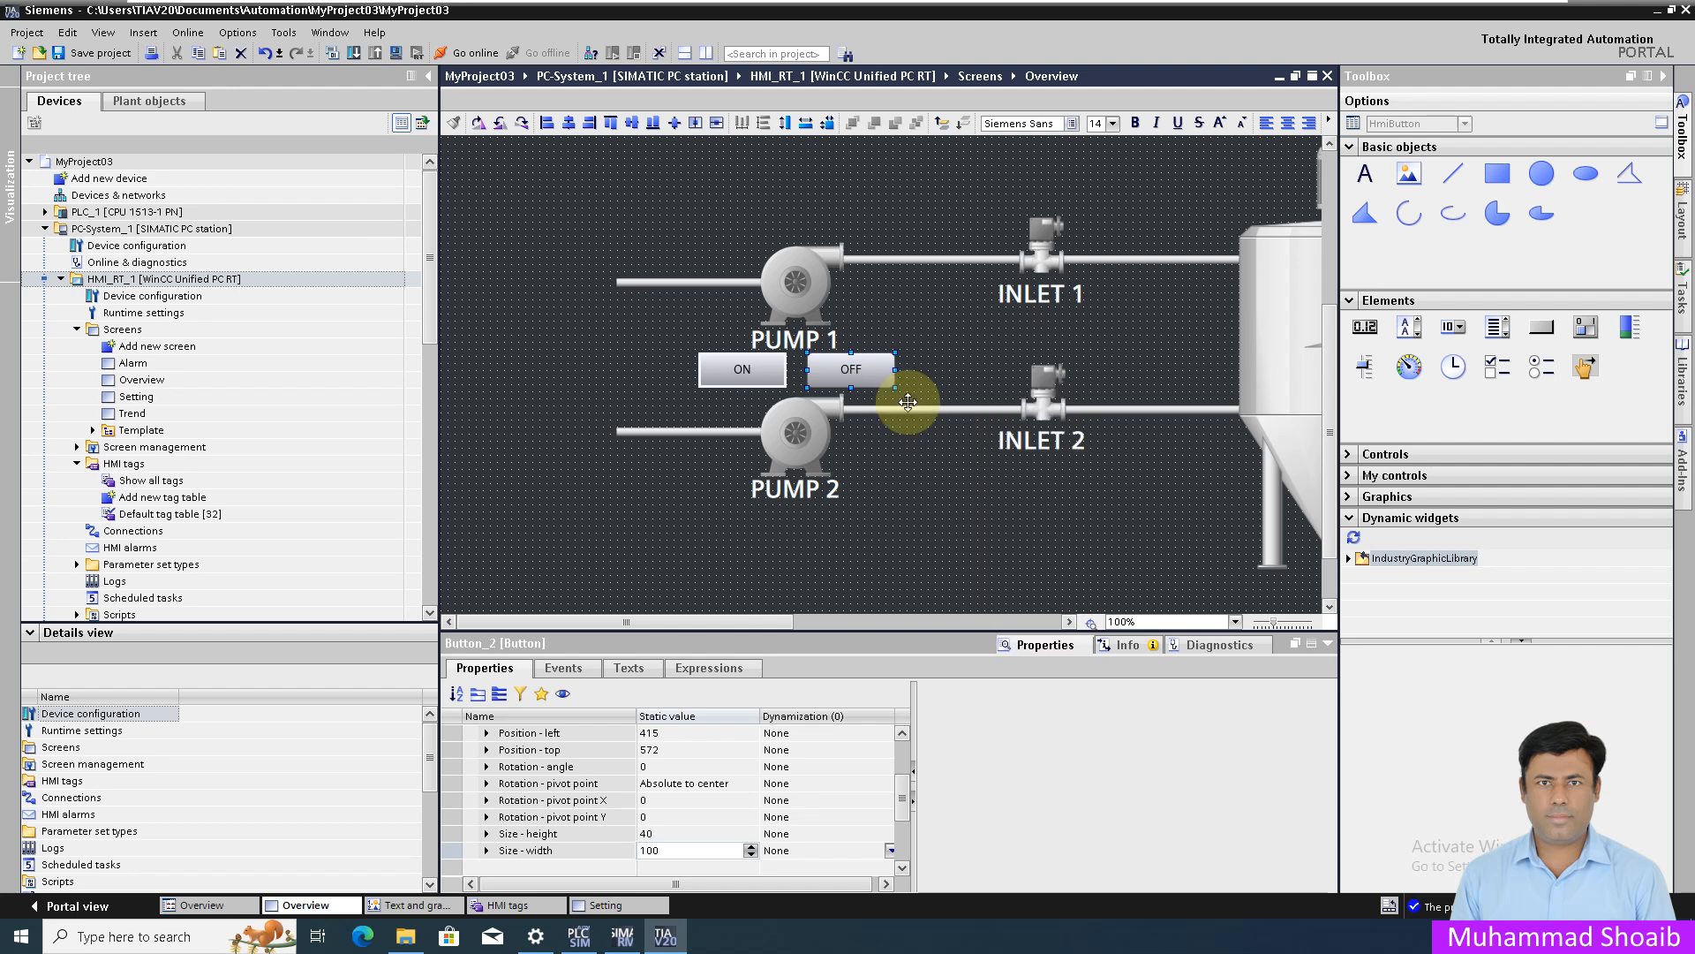
click(909, 495)
right_click(909, 495)
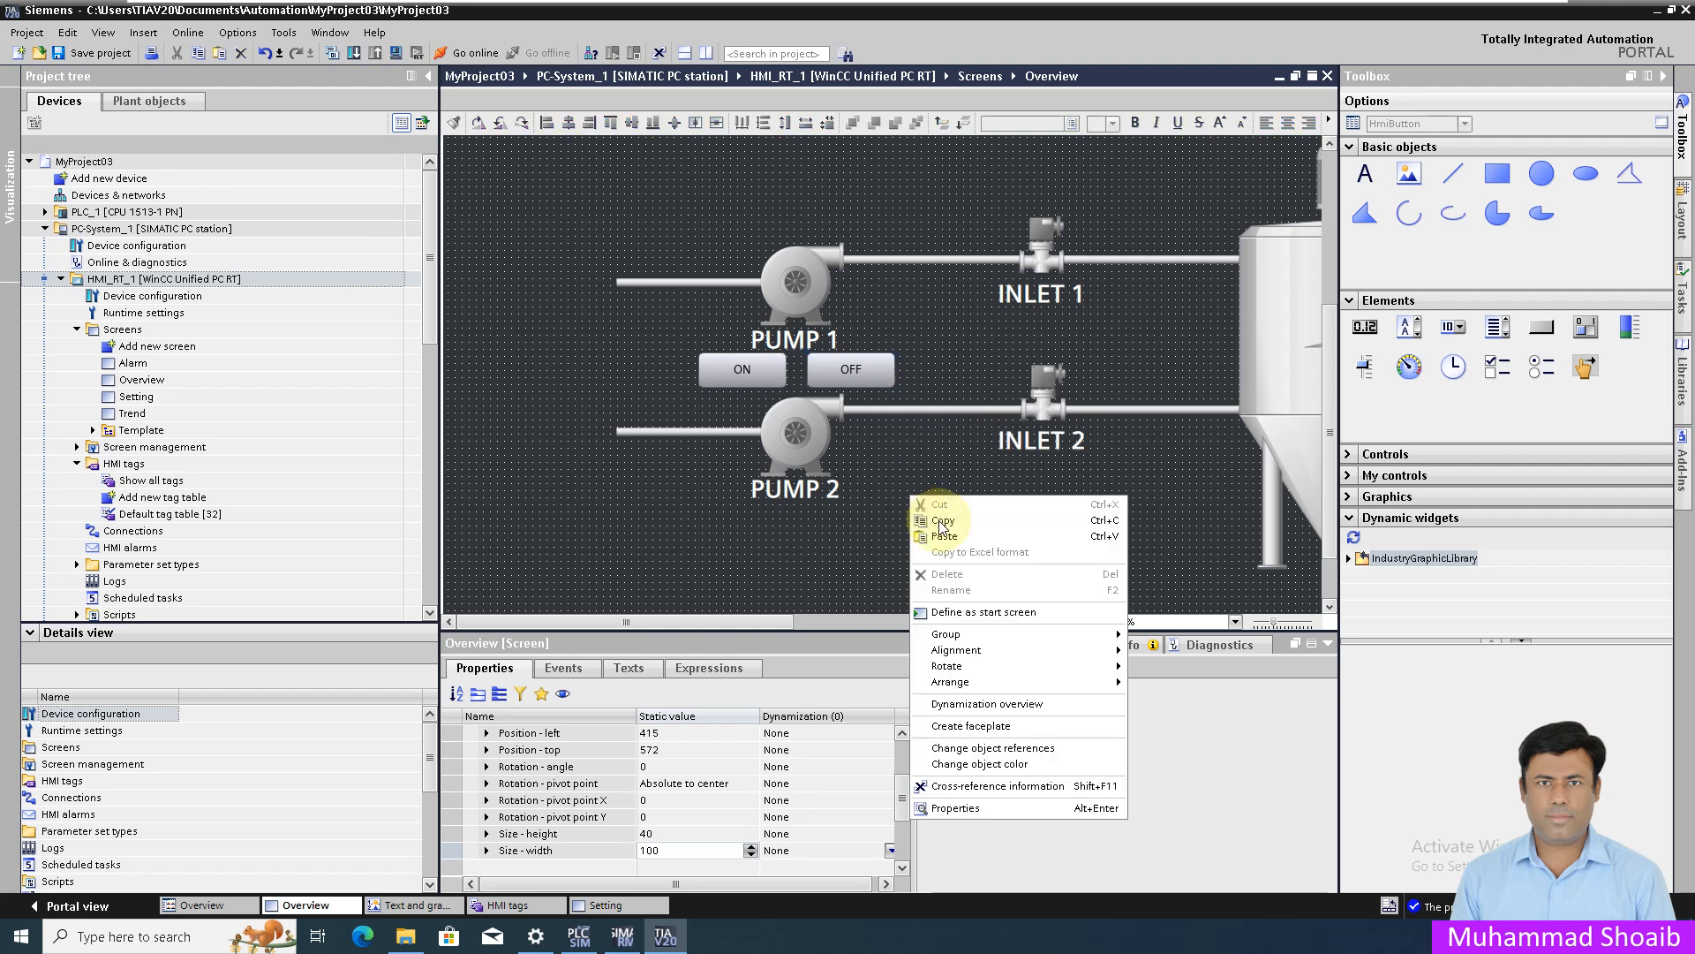
click(943, 534)
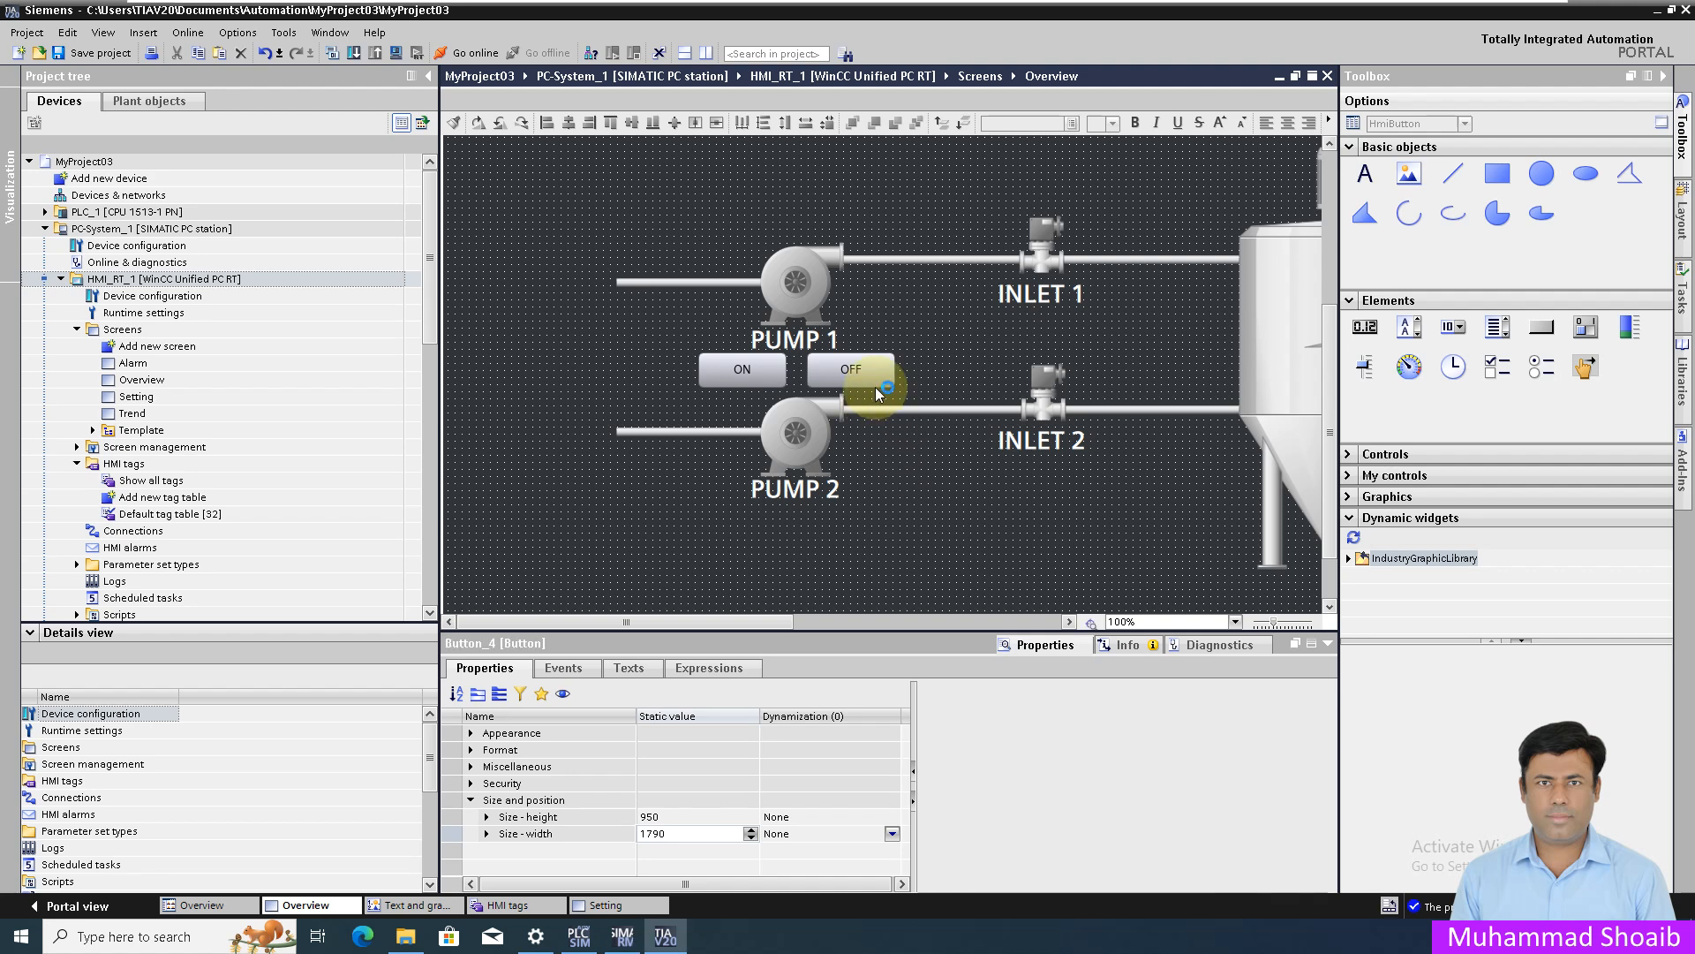
drag(875, 381, 870, 528)
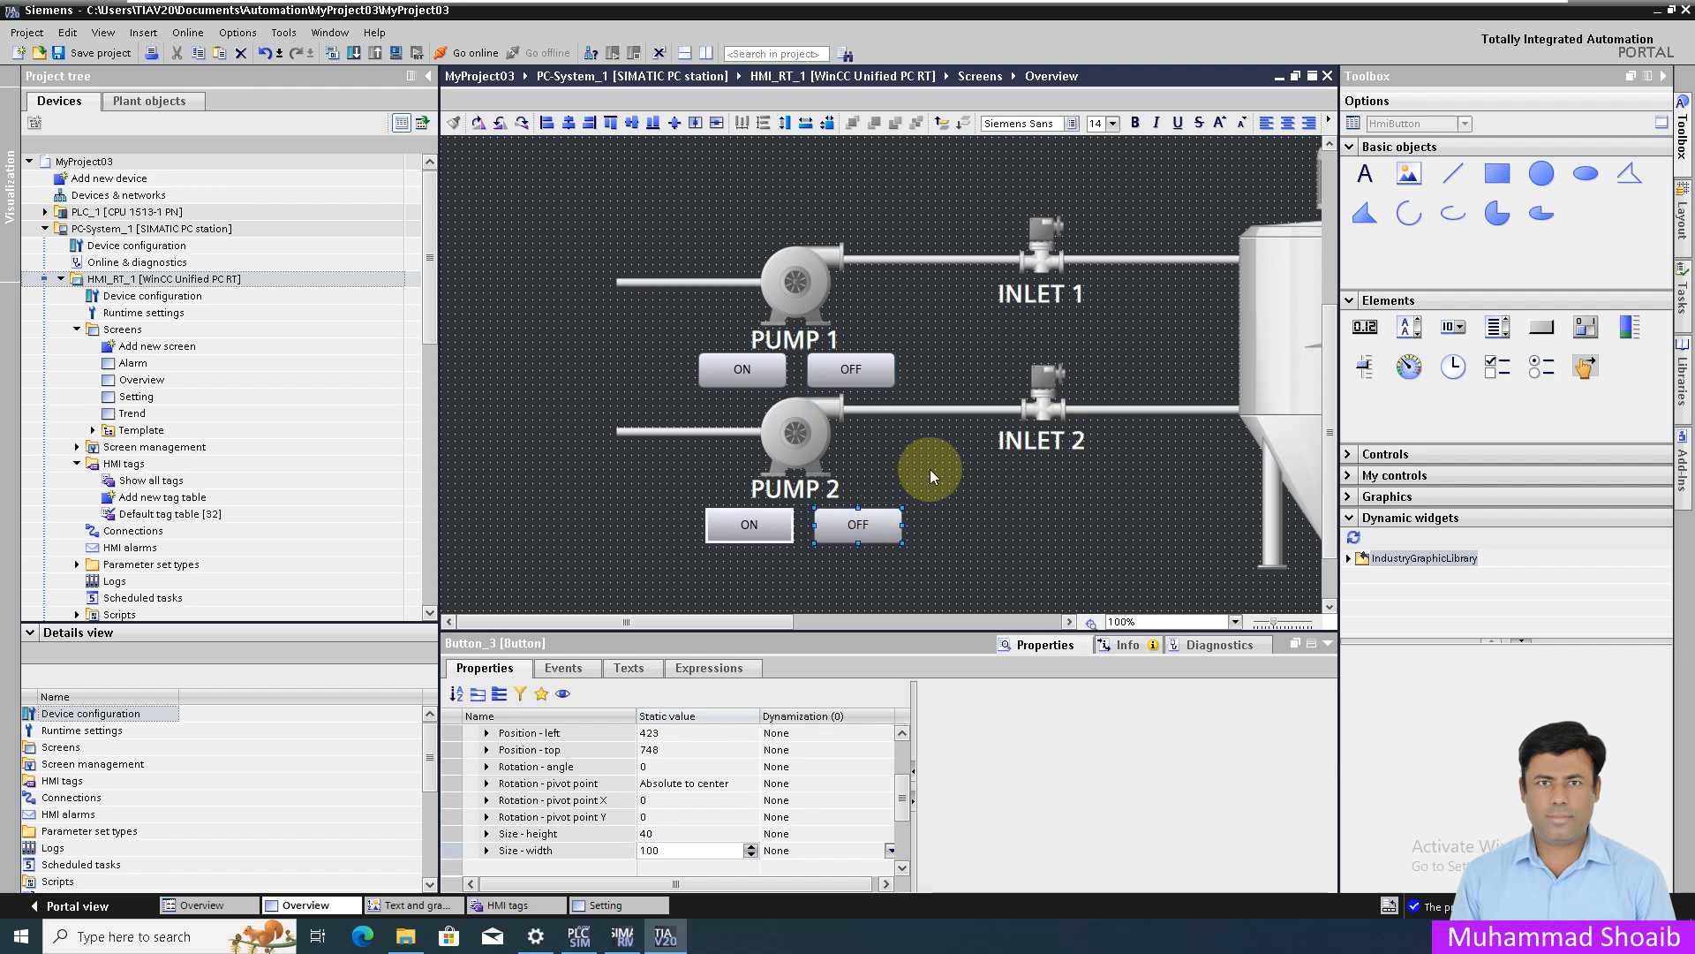
- Left-align Pump 2's ON and OFF buttons with Pump 1's, then show Pump 1 ON's events
click(599, 519)
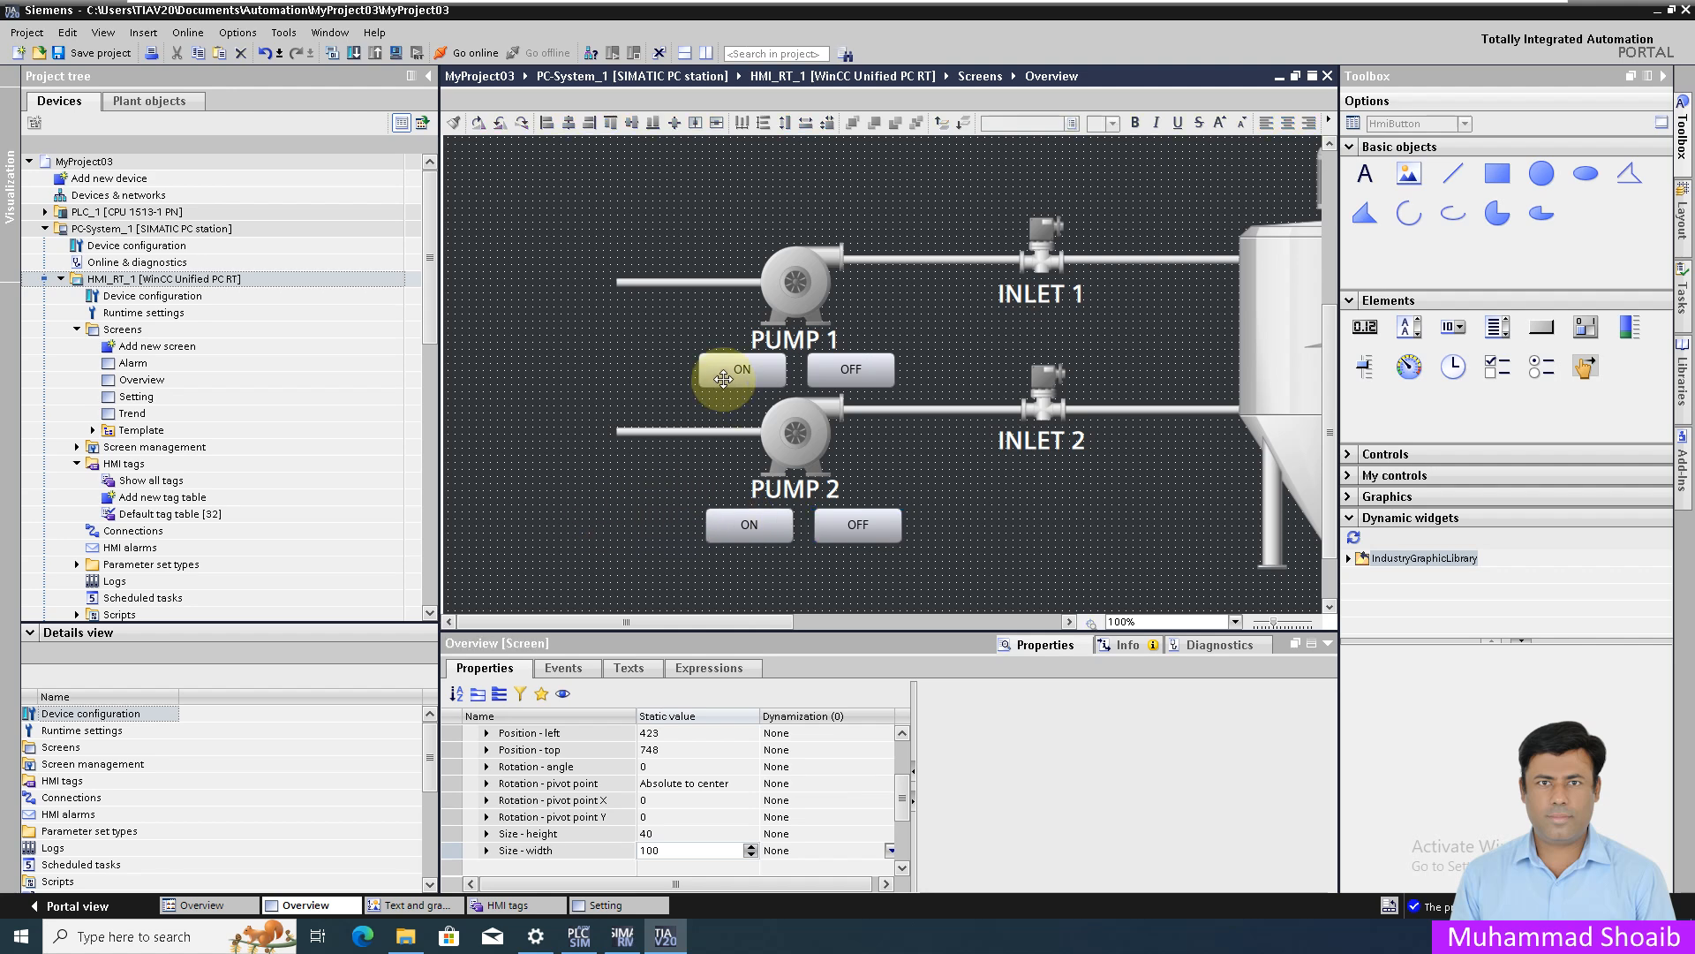
click(724, 378)
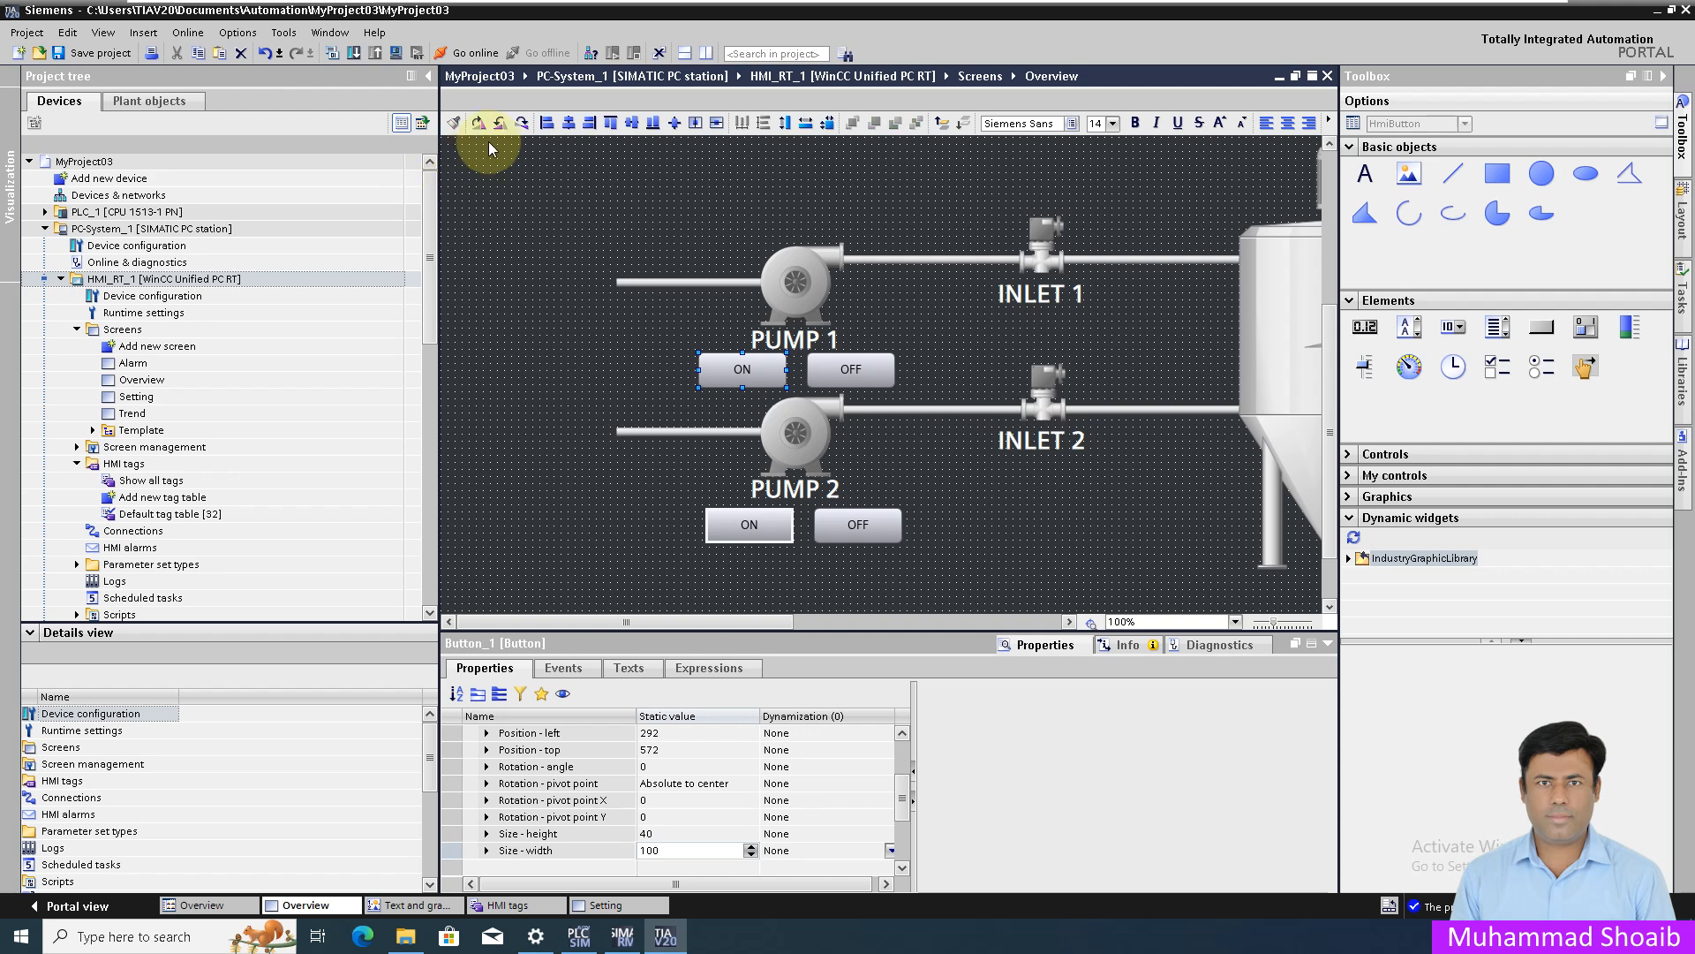
click(544, 124)
click(840, 367)
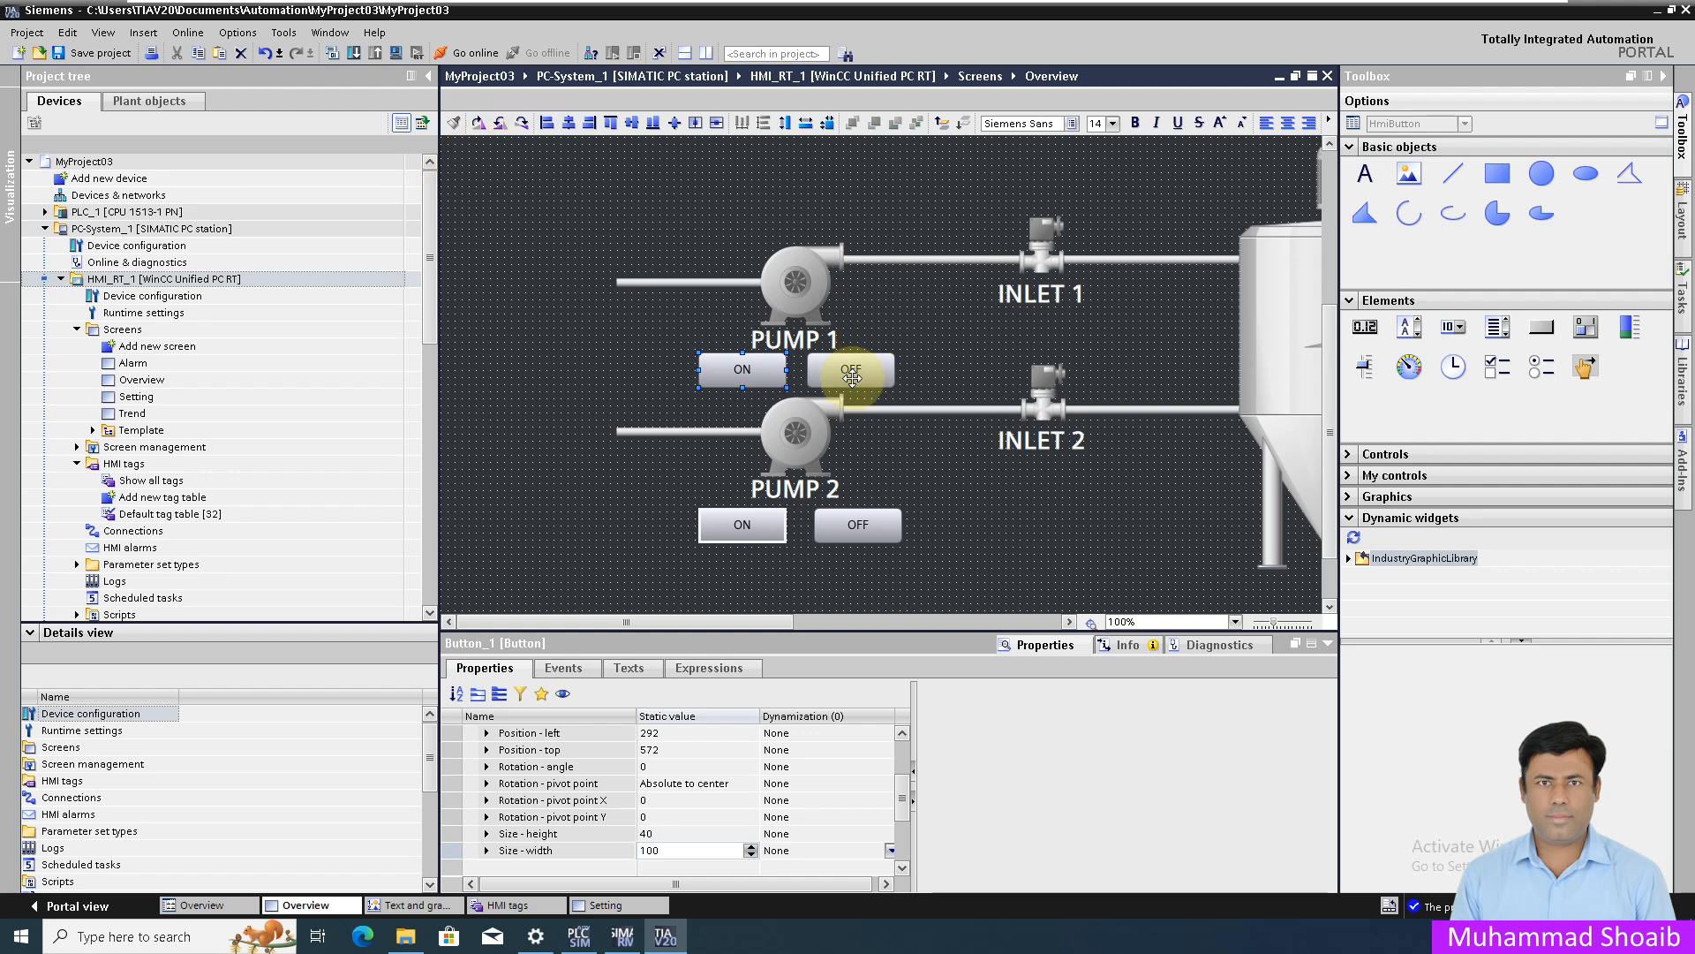
ctrl+click(859, 523)
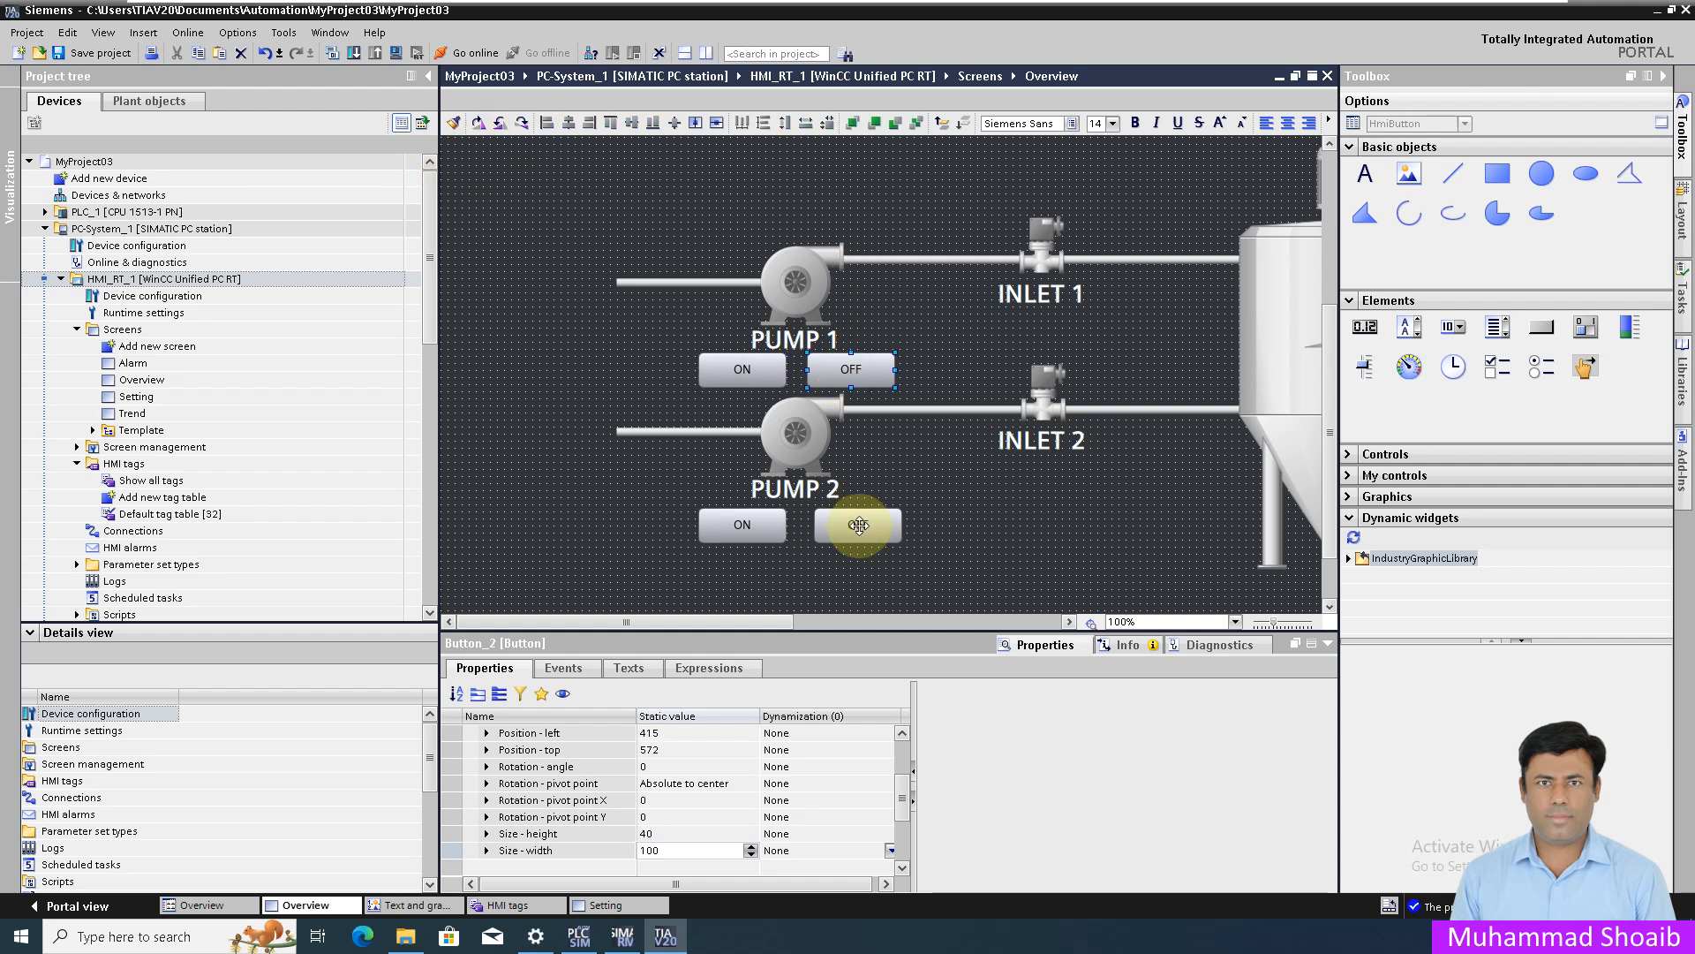
click(544, 124)
click(980, 516)
click(728, 375)
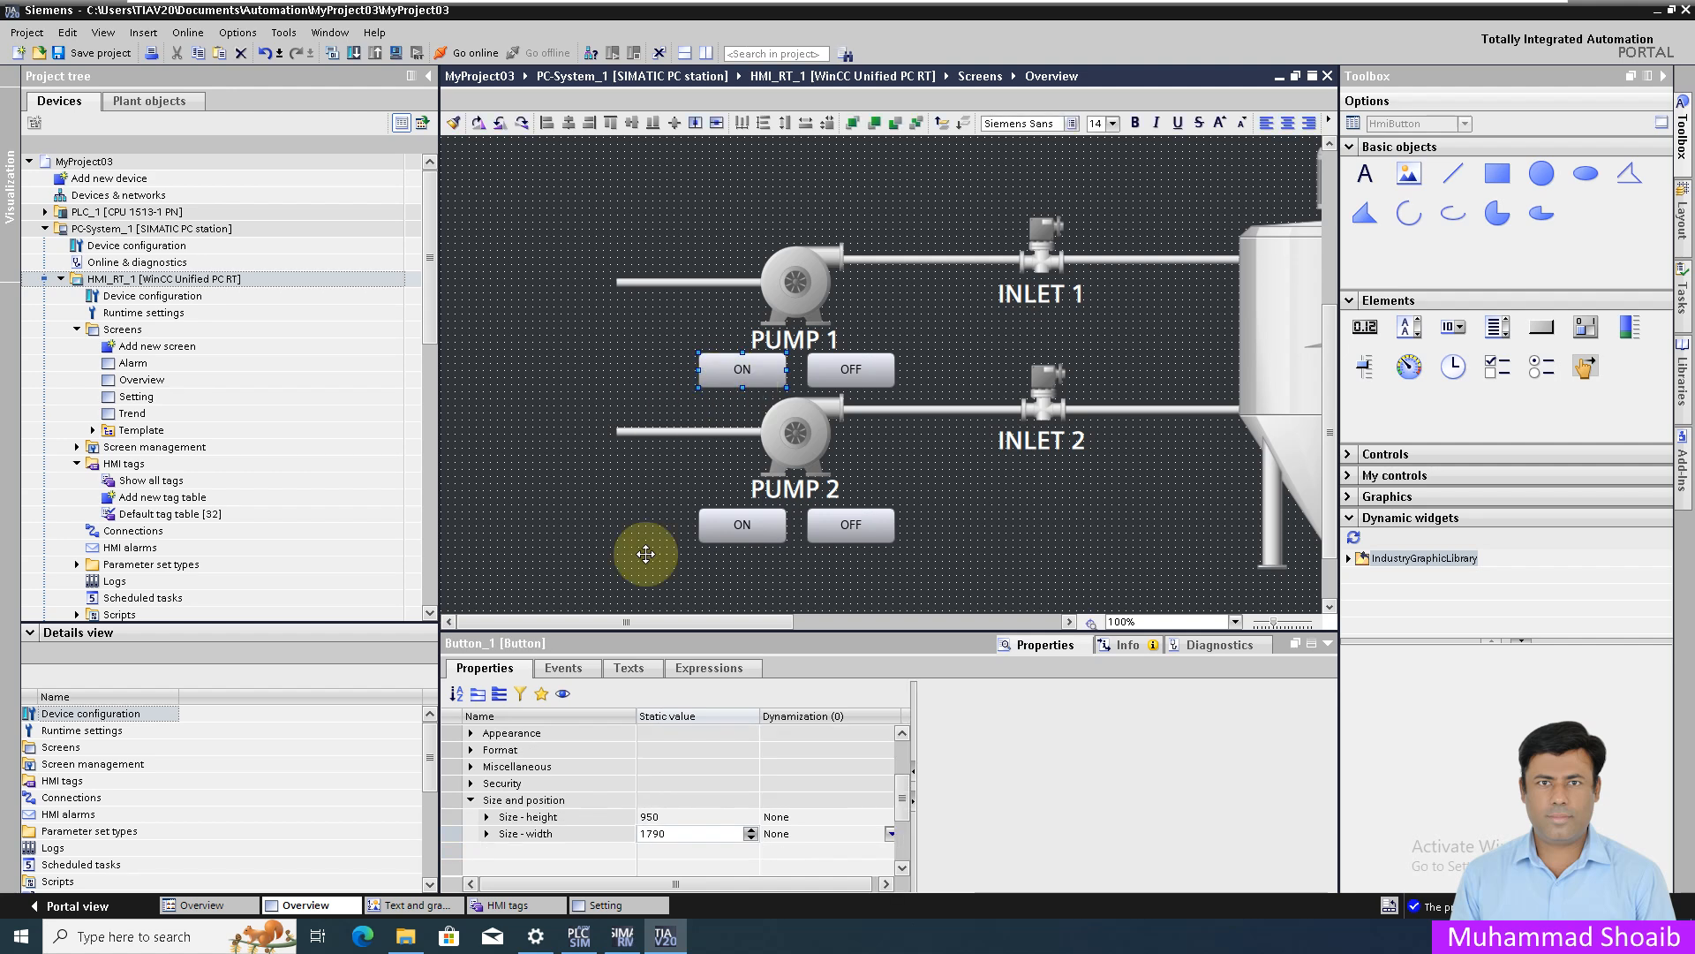
click(572, 669)
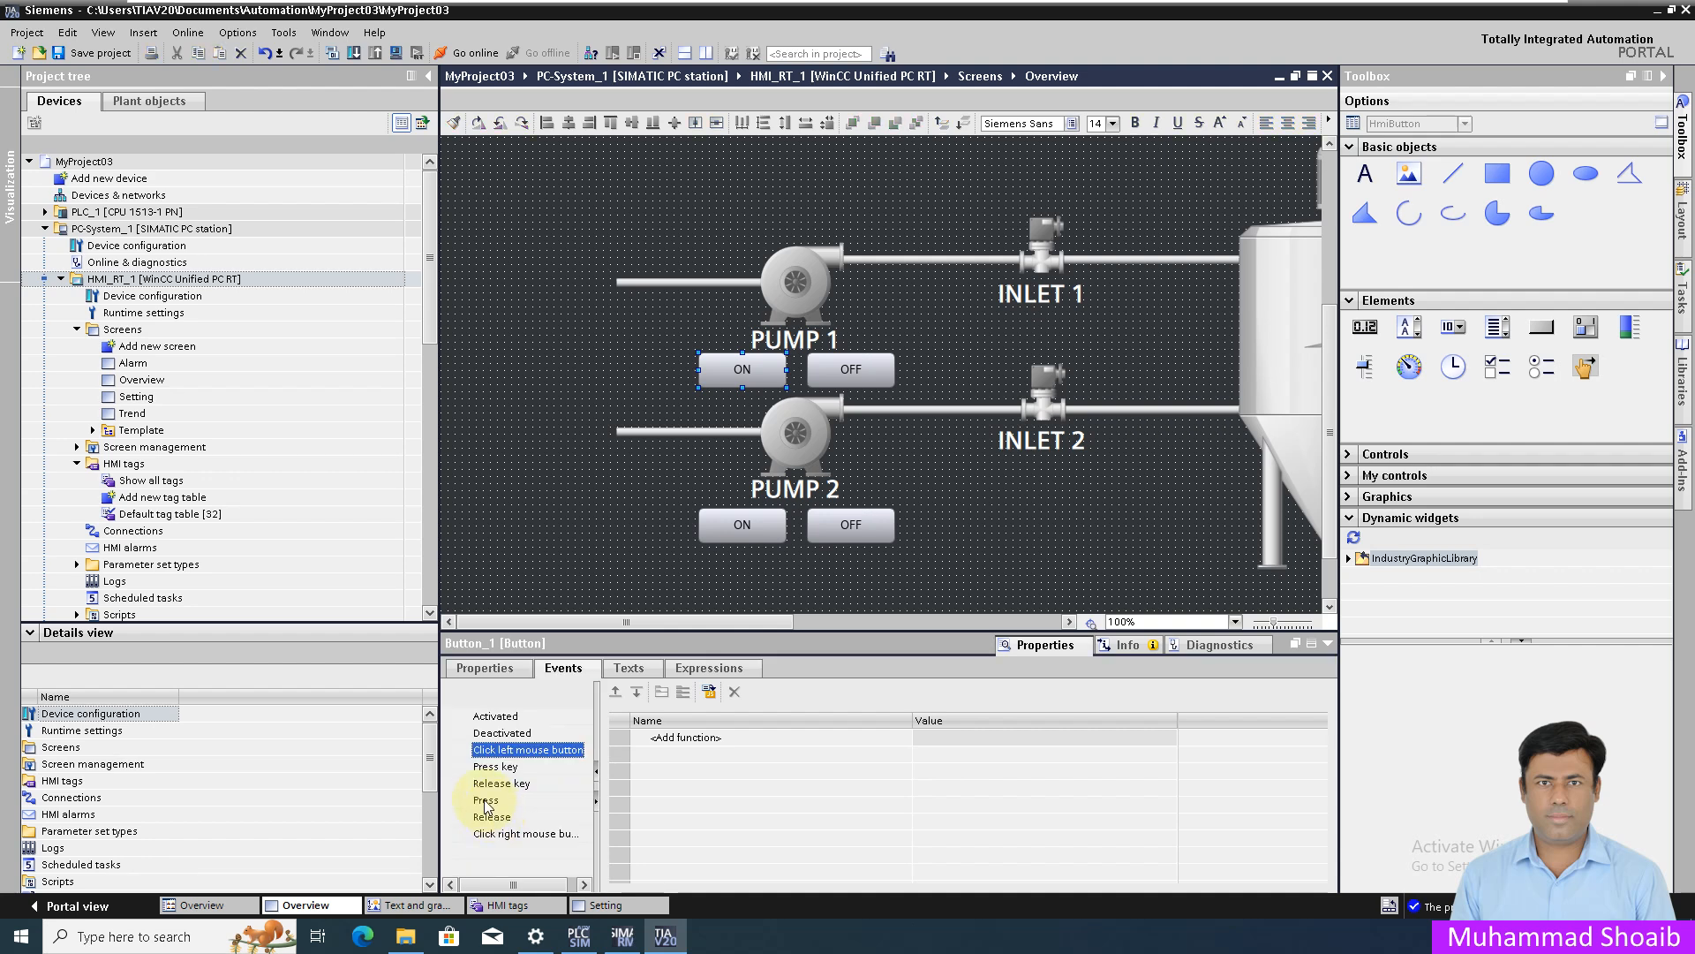
- Make Pump 1 ON's Press event run SetBitInTag on tag P01_Start_PB, bit 0
click(486, 801)
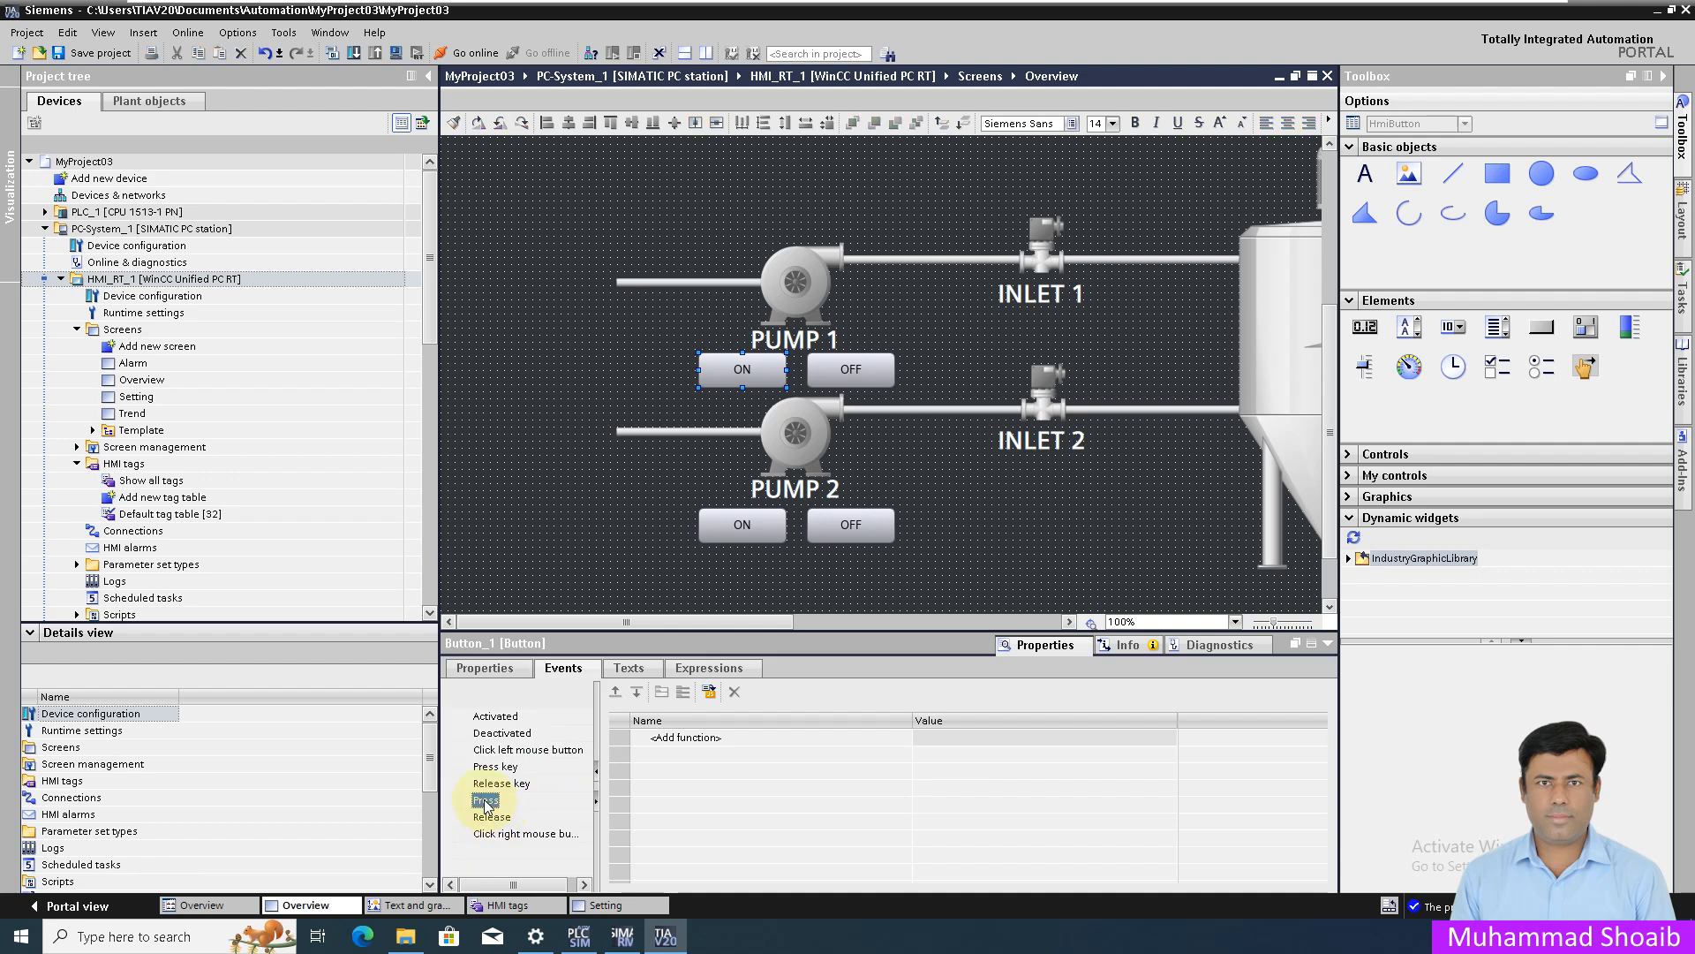
click(902, 735)
click(903, 736)
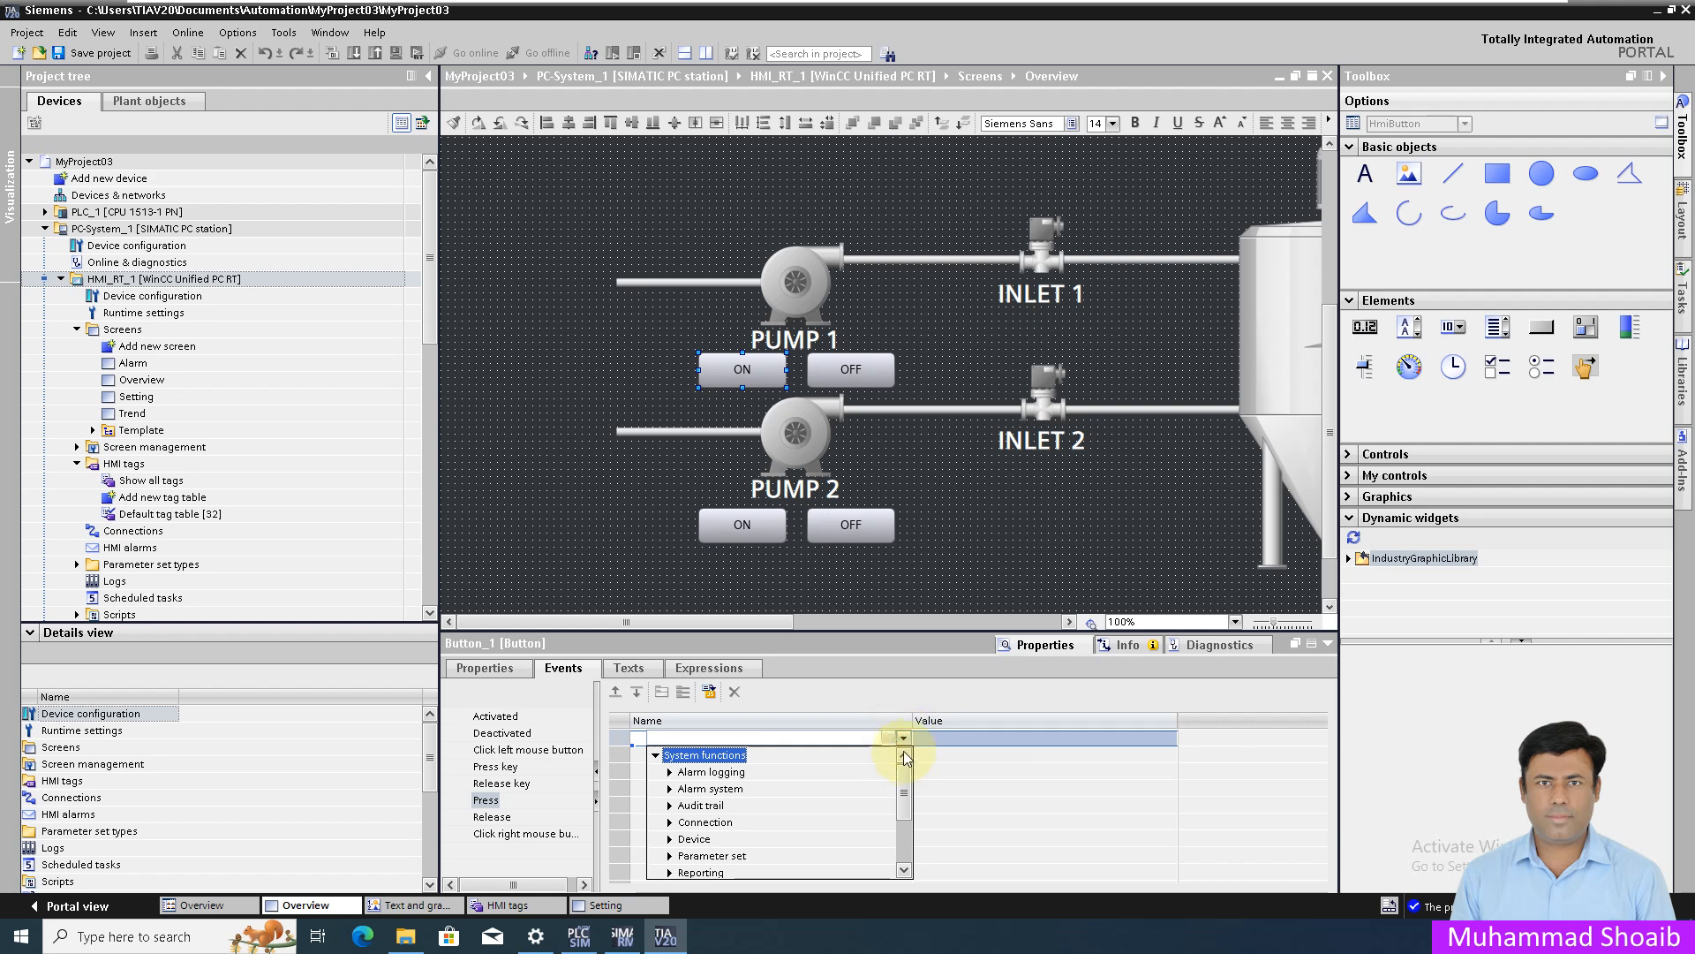
drag(906, 775, 904, 826)
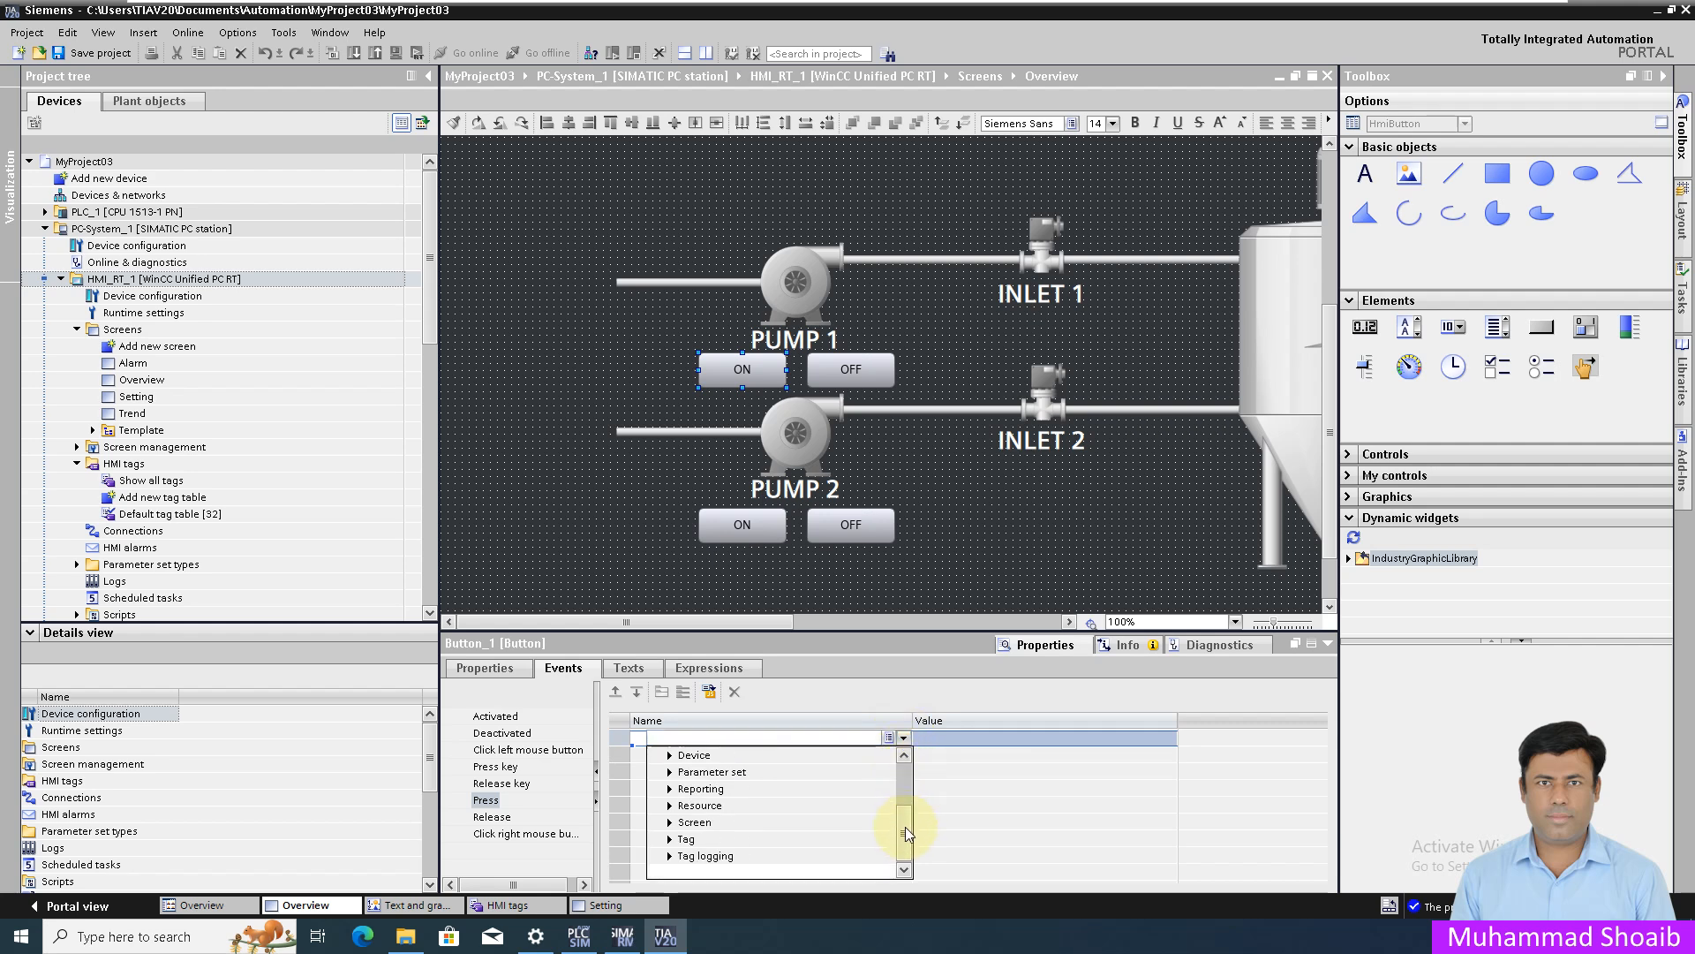
click(671, 840)
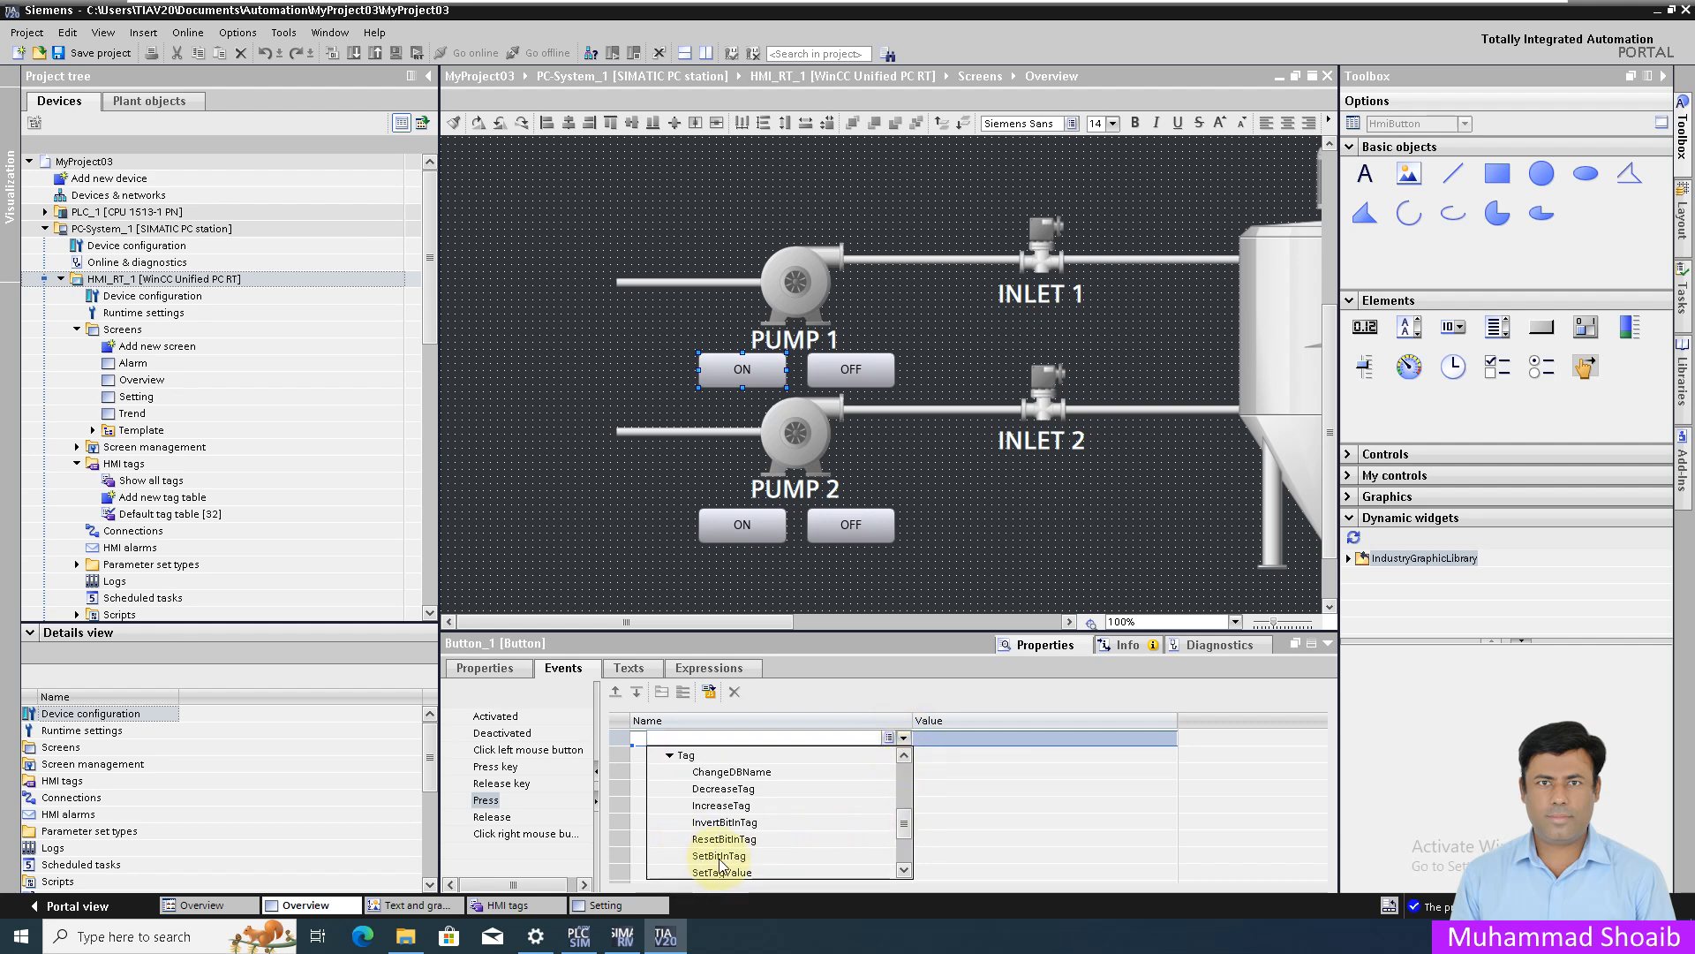
click(709, 858)
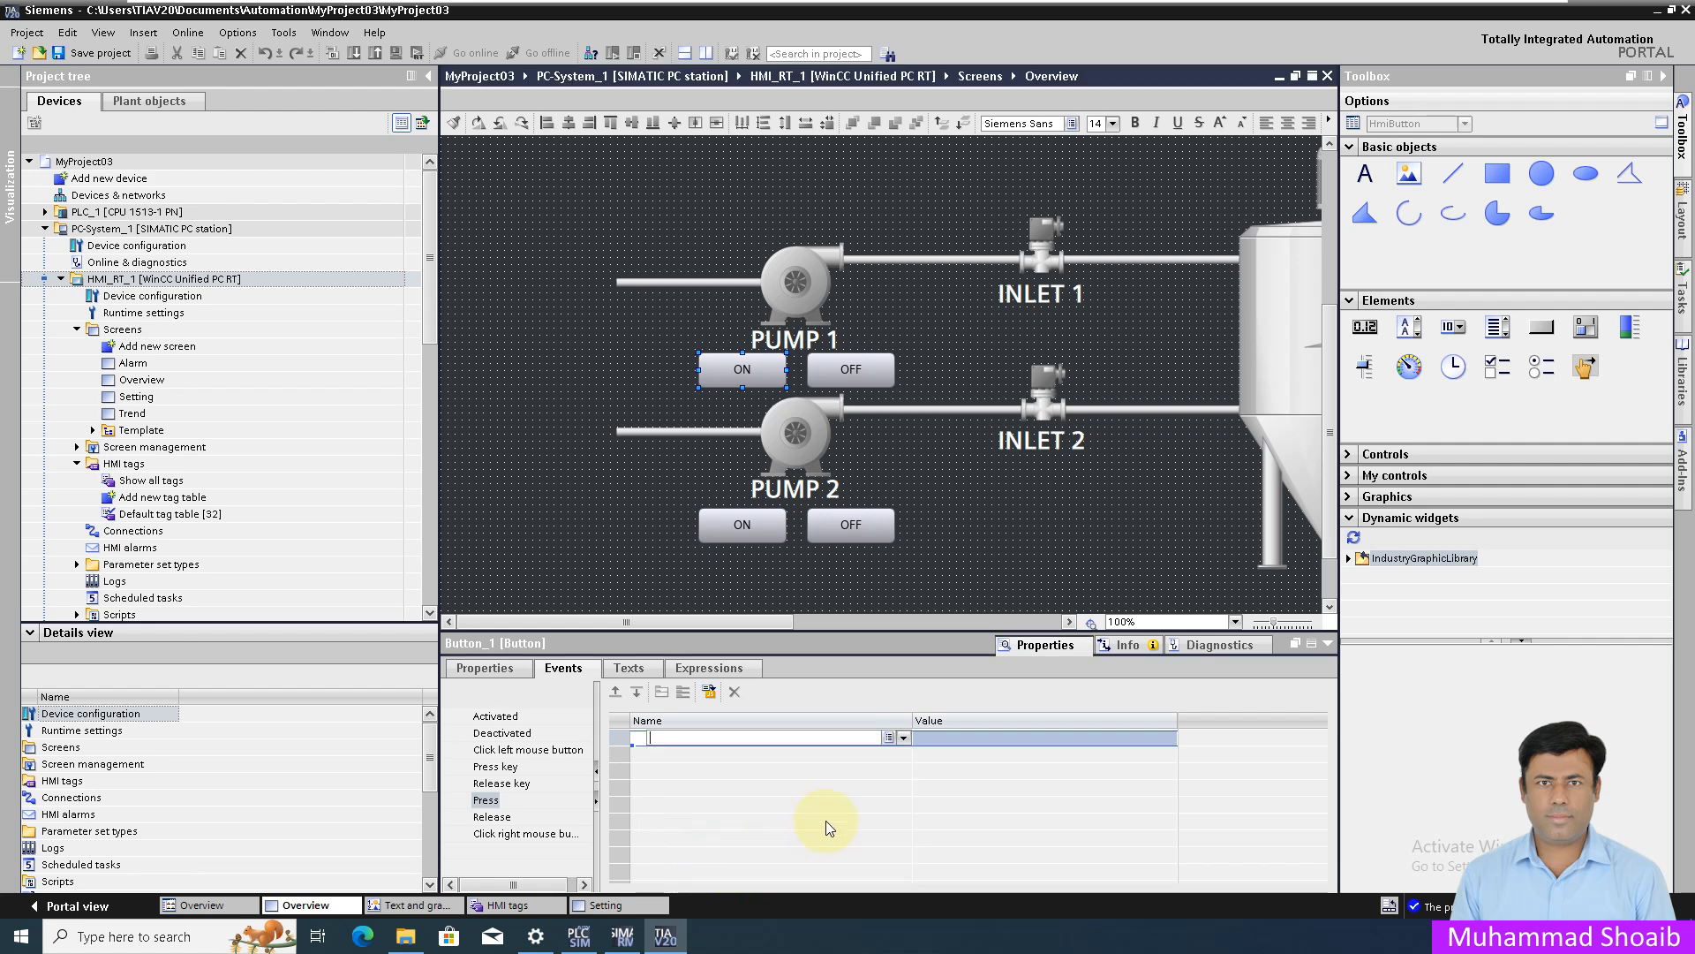
click(1168, 754)
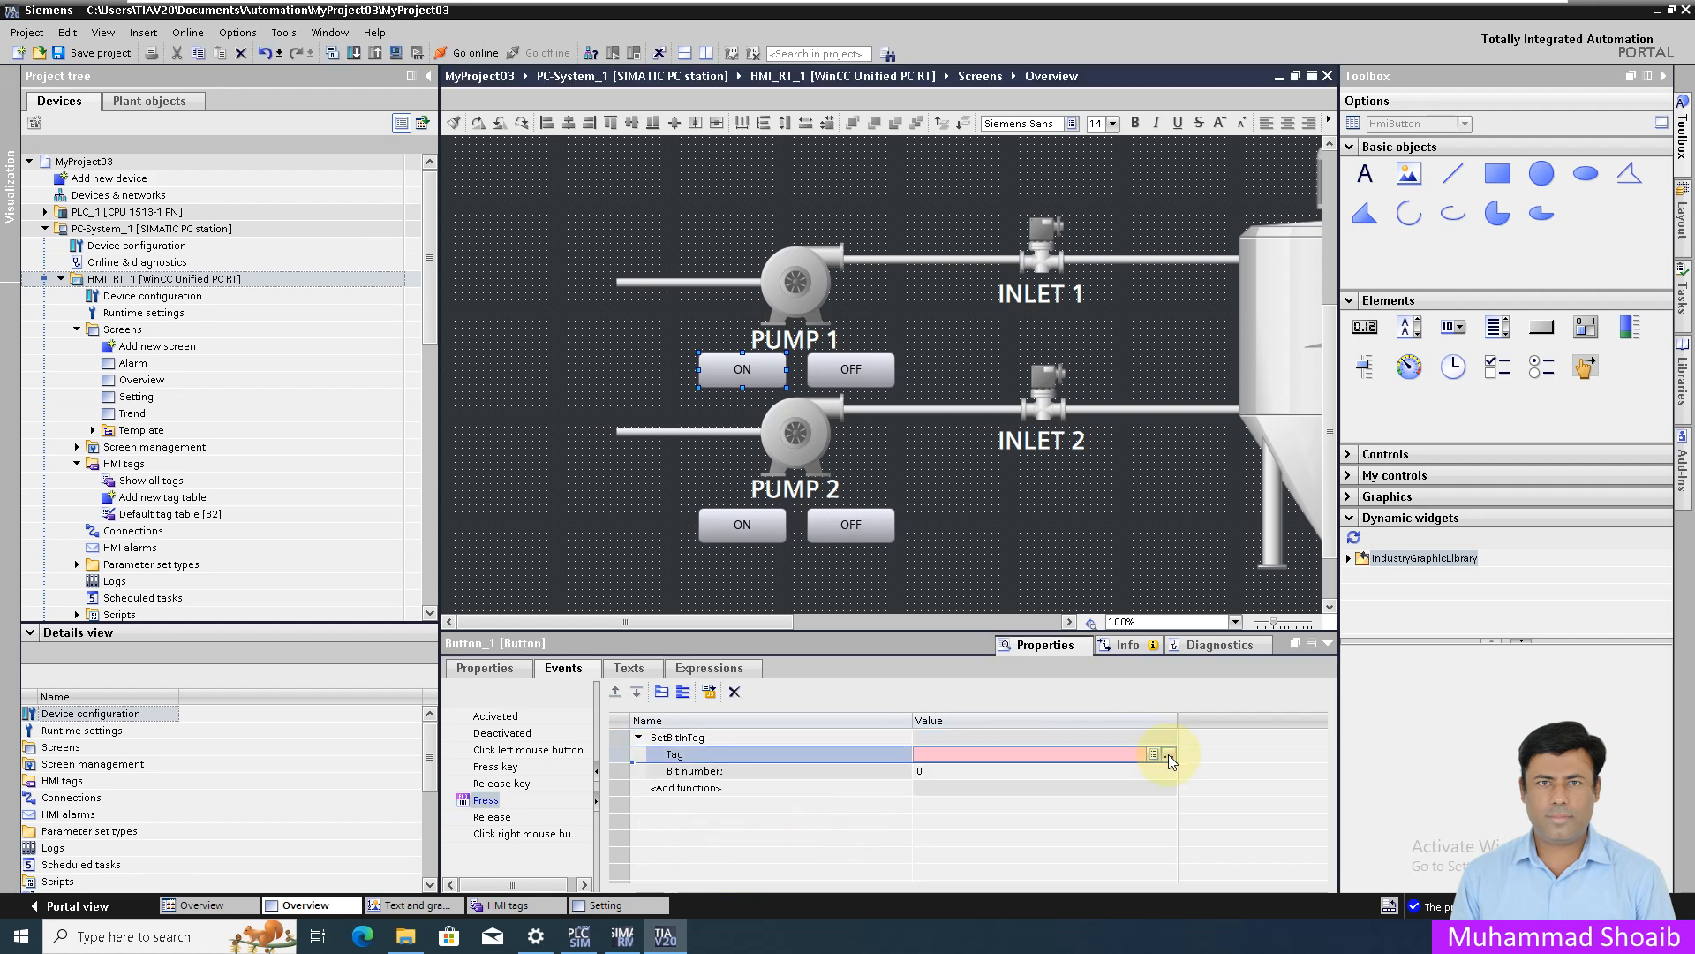
click(1168, 754)
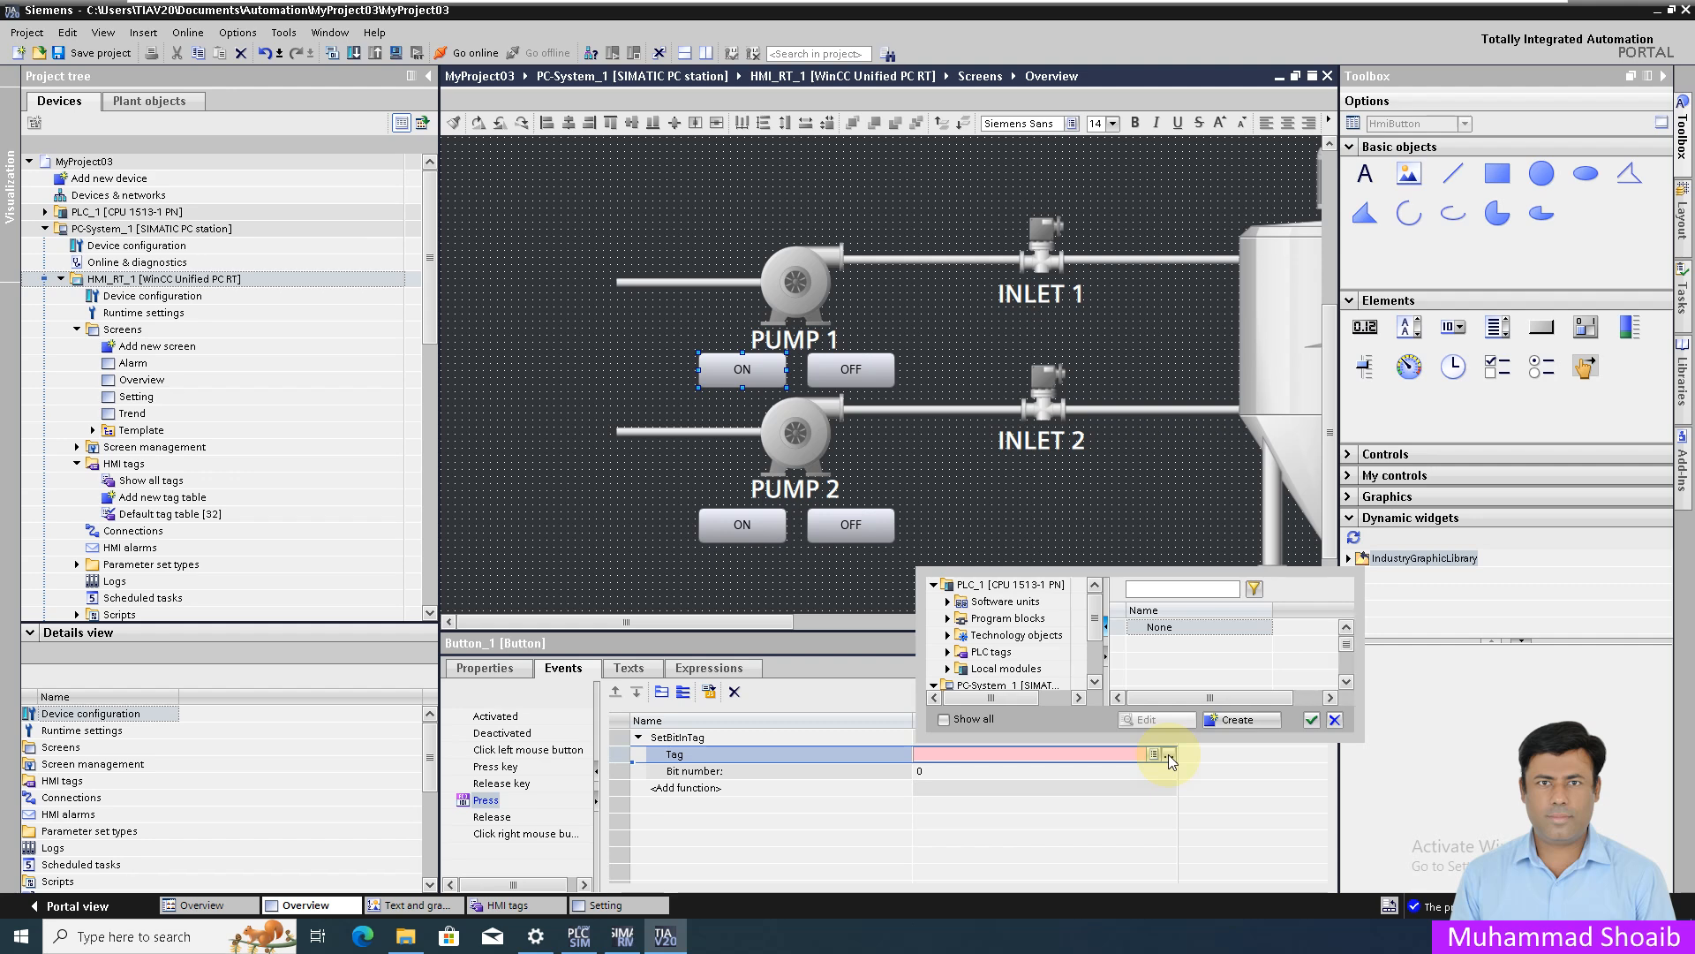
click(1178, 627)
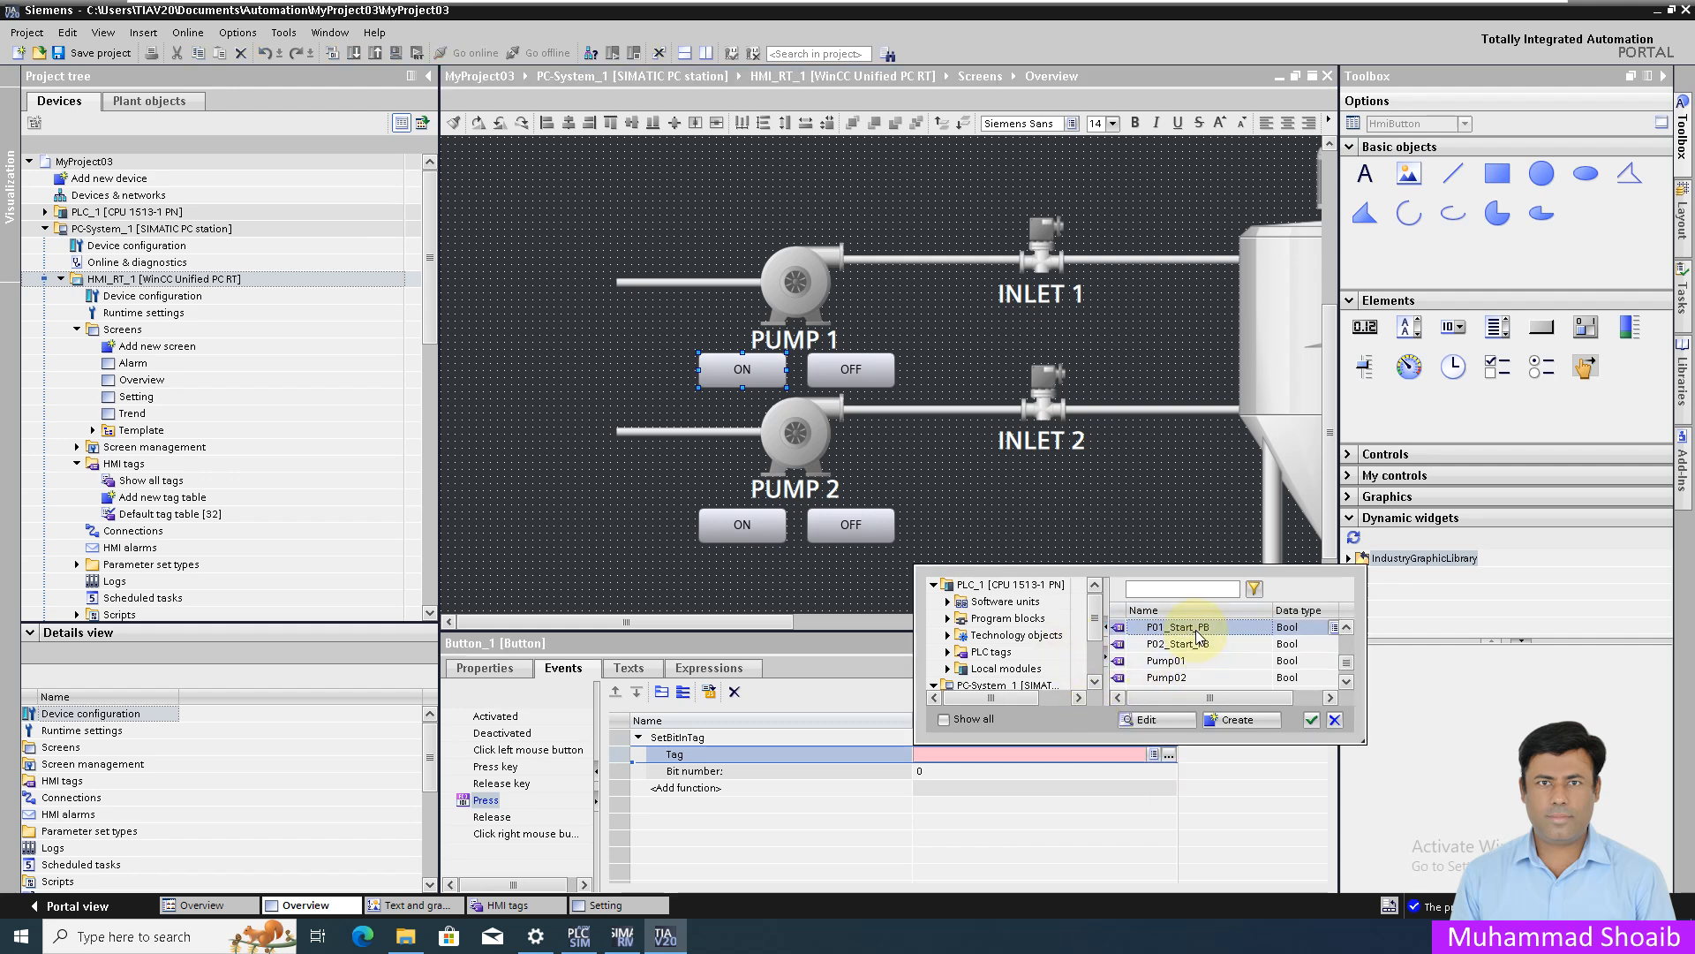
click(1312, 720)
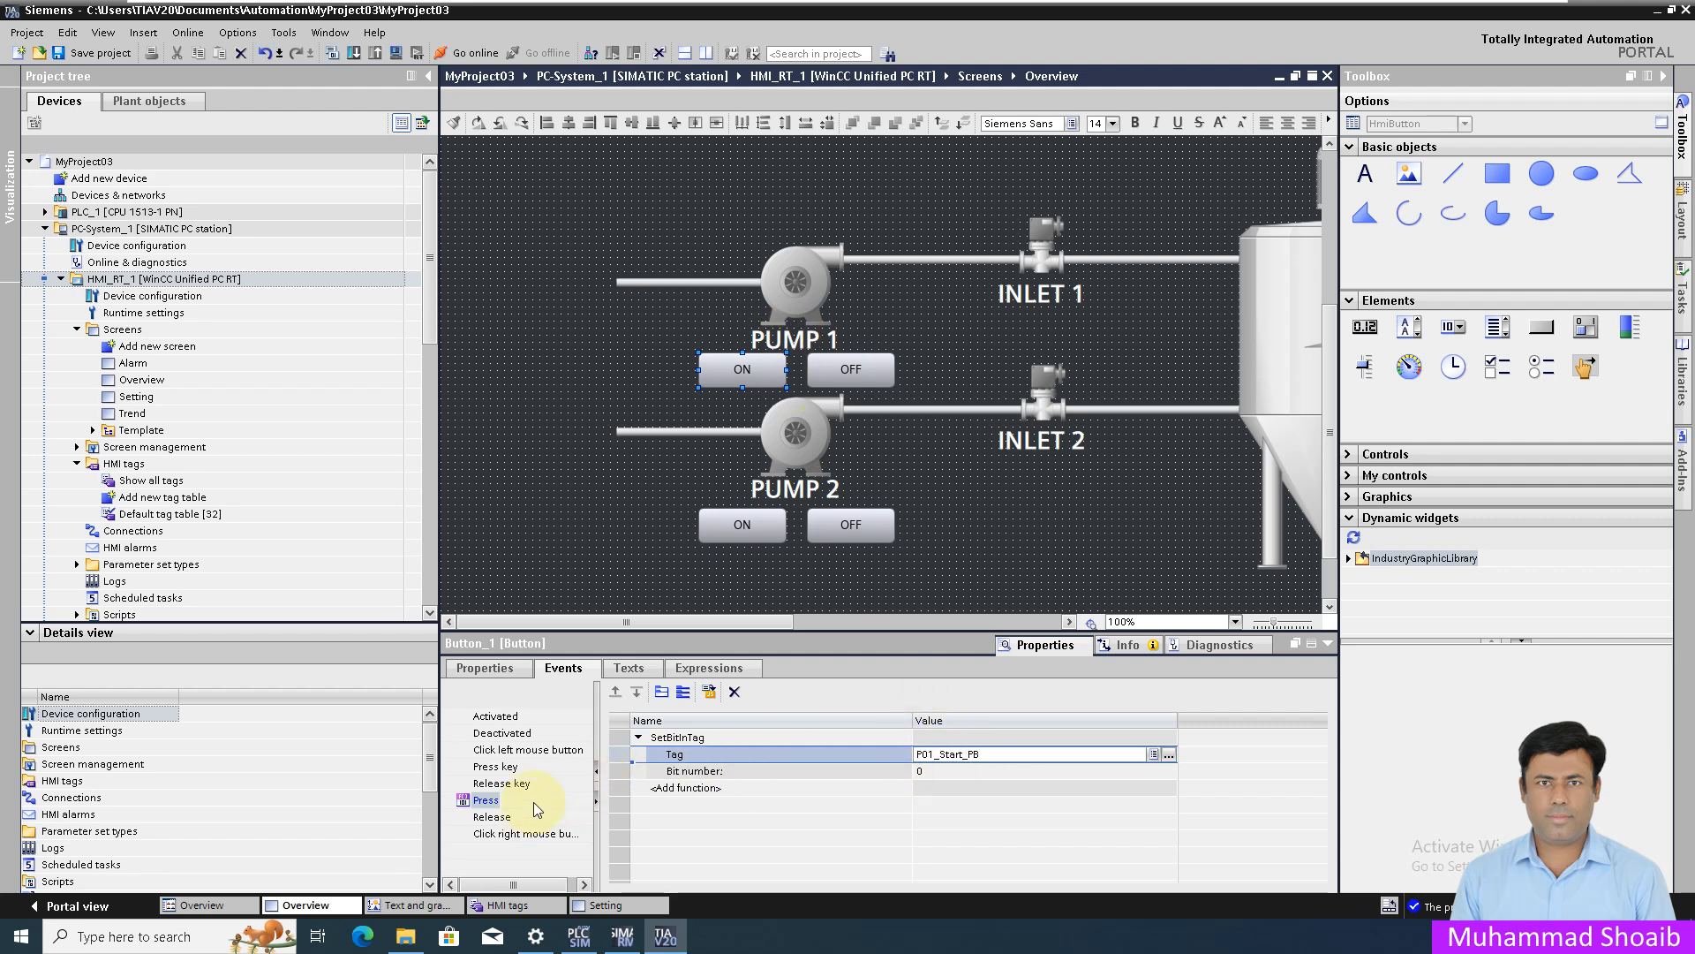
click(839, 377)
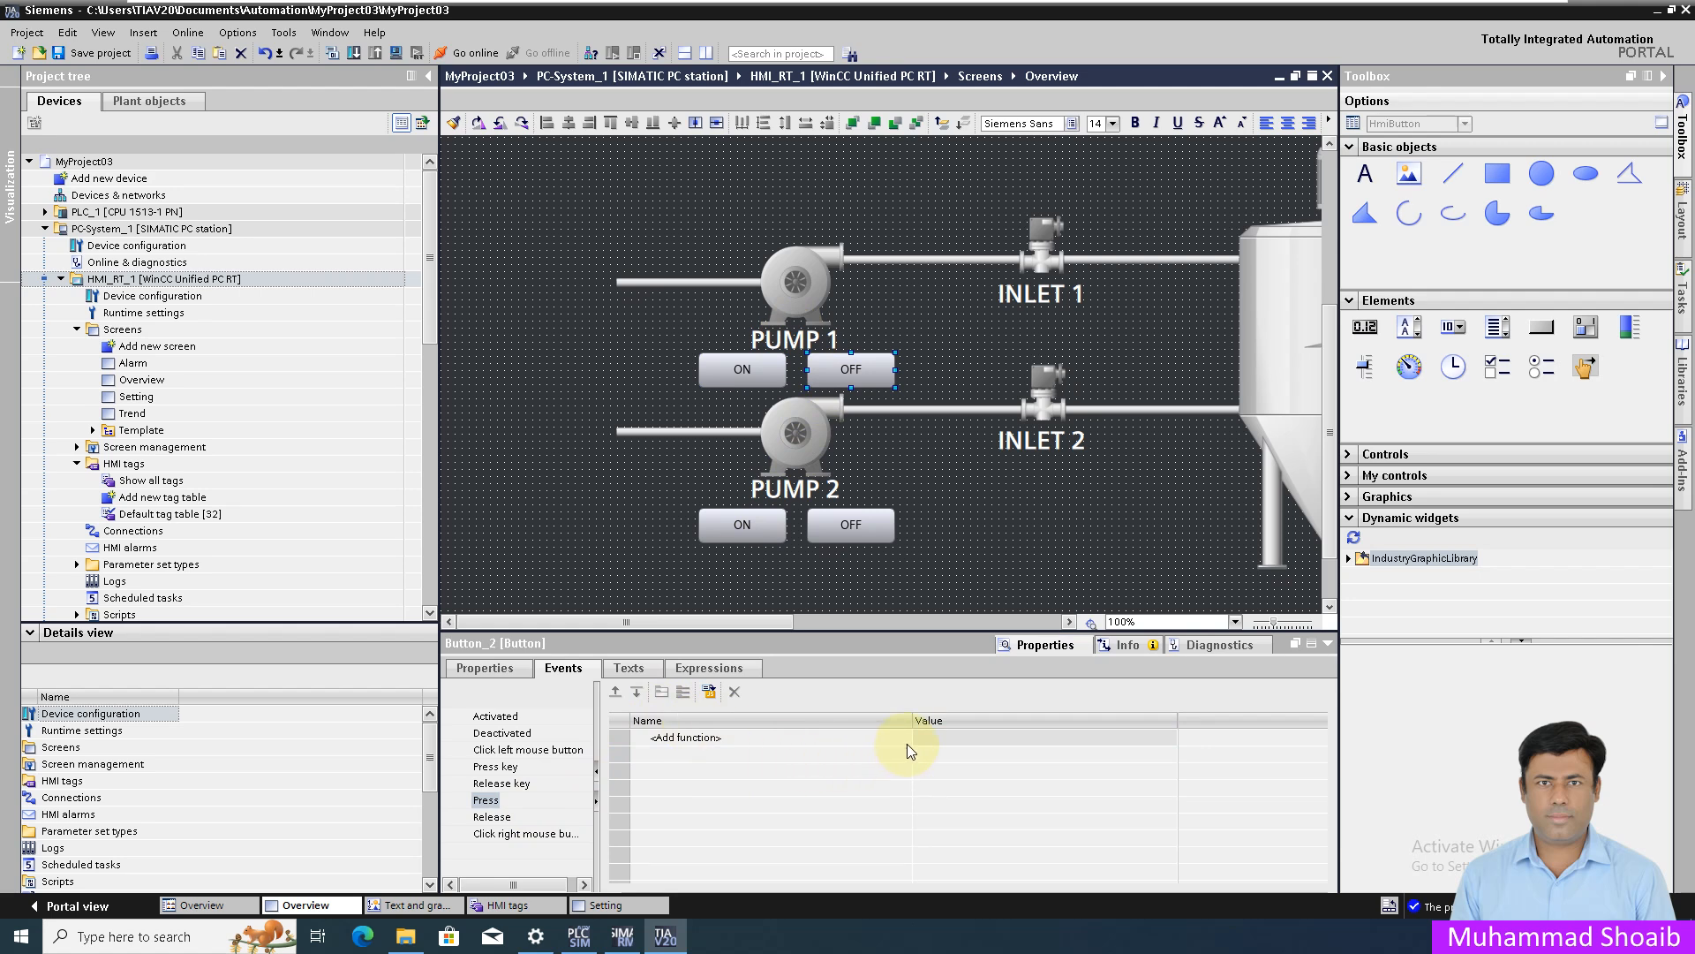
- Give Pump 1 OFF's Press event a ResetBitInTag action on tag P01_Start_PB
click(904, 738)
click(903, 738)
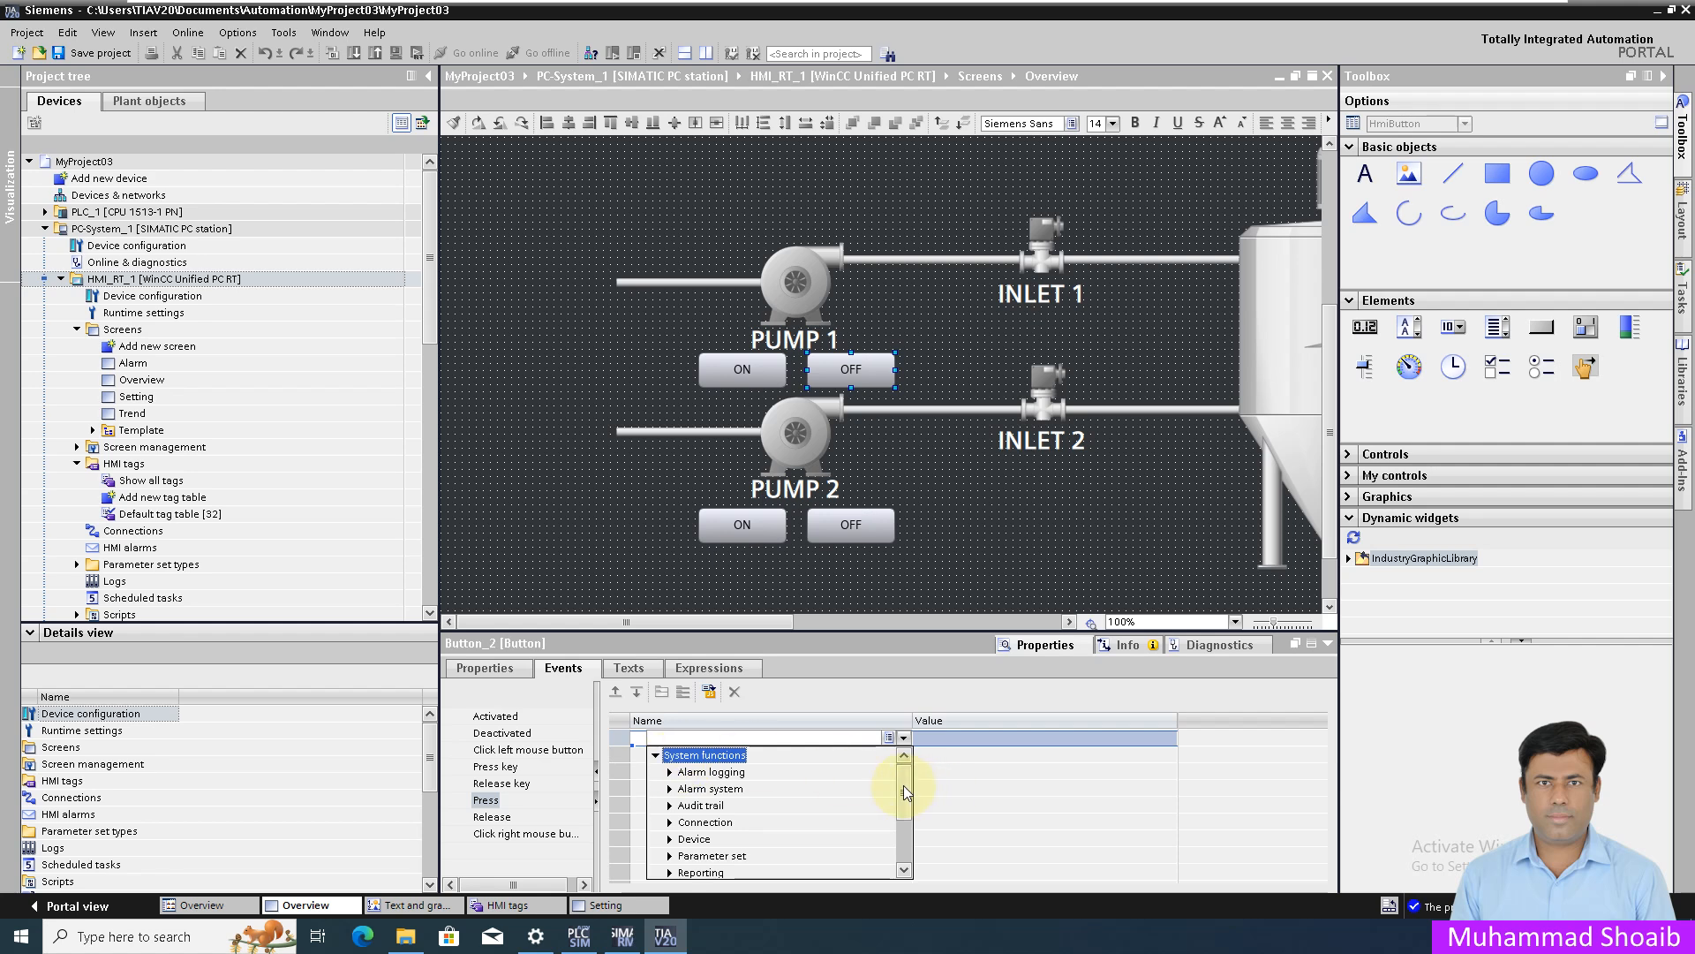
drag(903, 786, 904, 830)
click(668, 839)
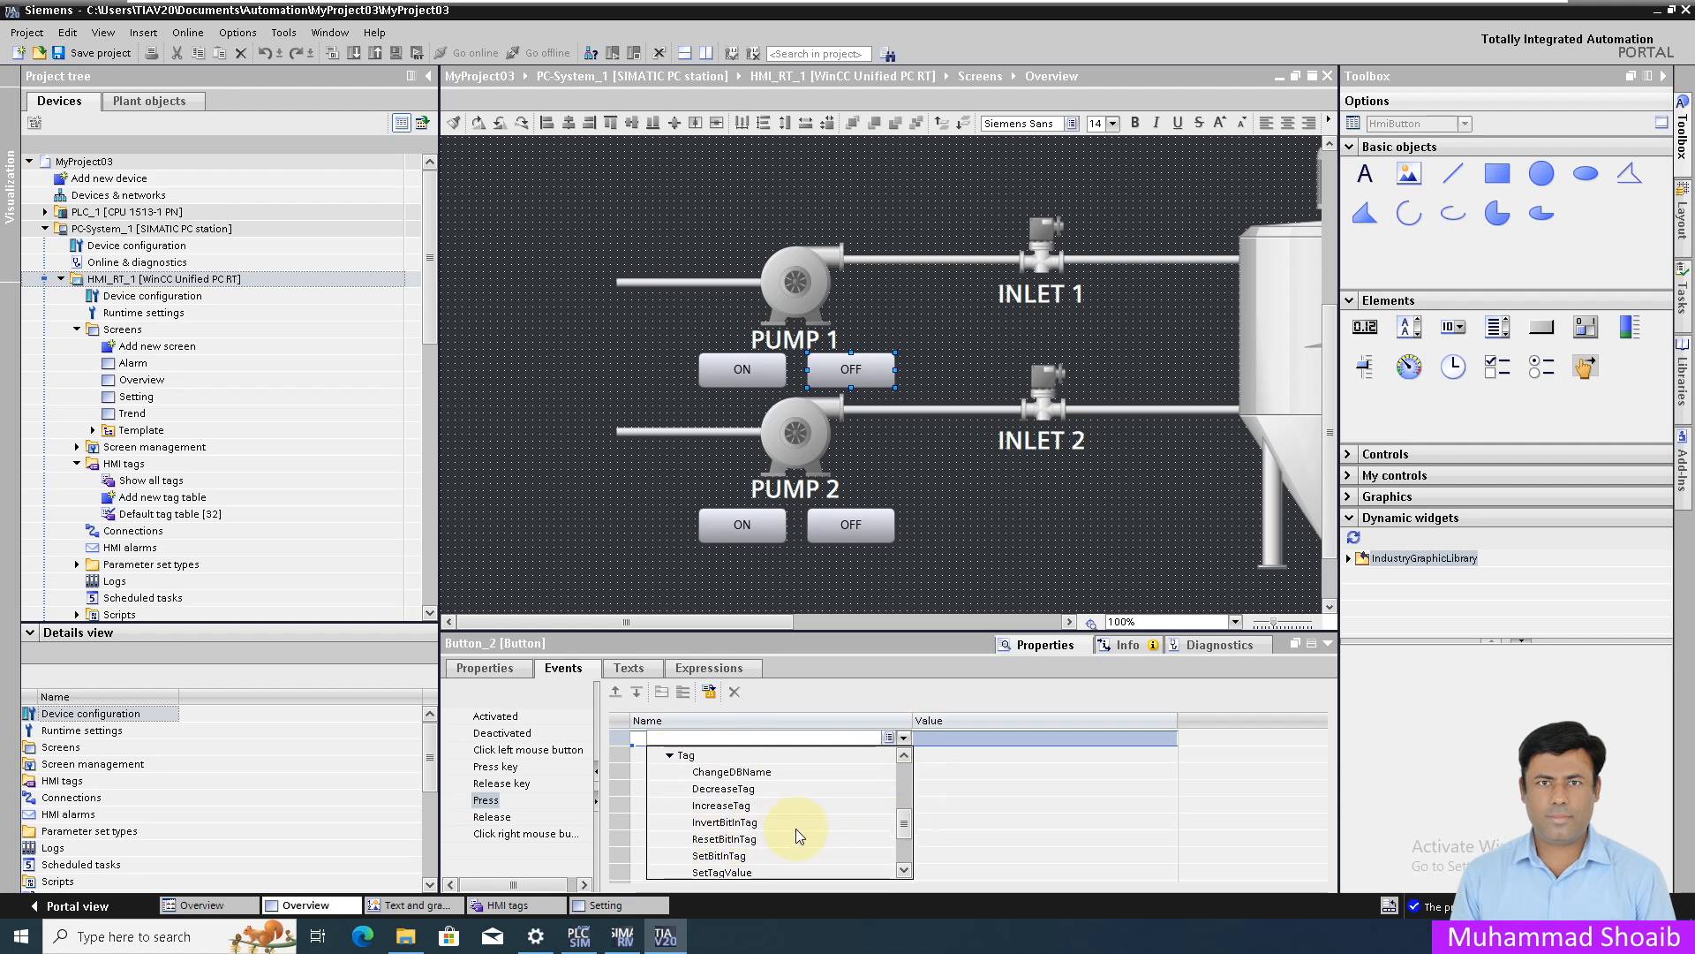
click(721, 840)
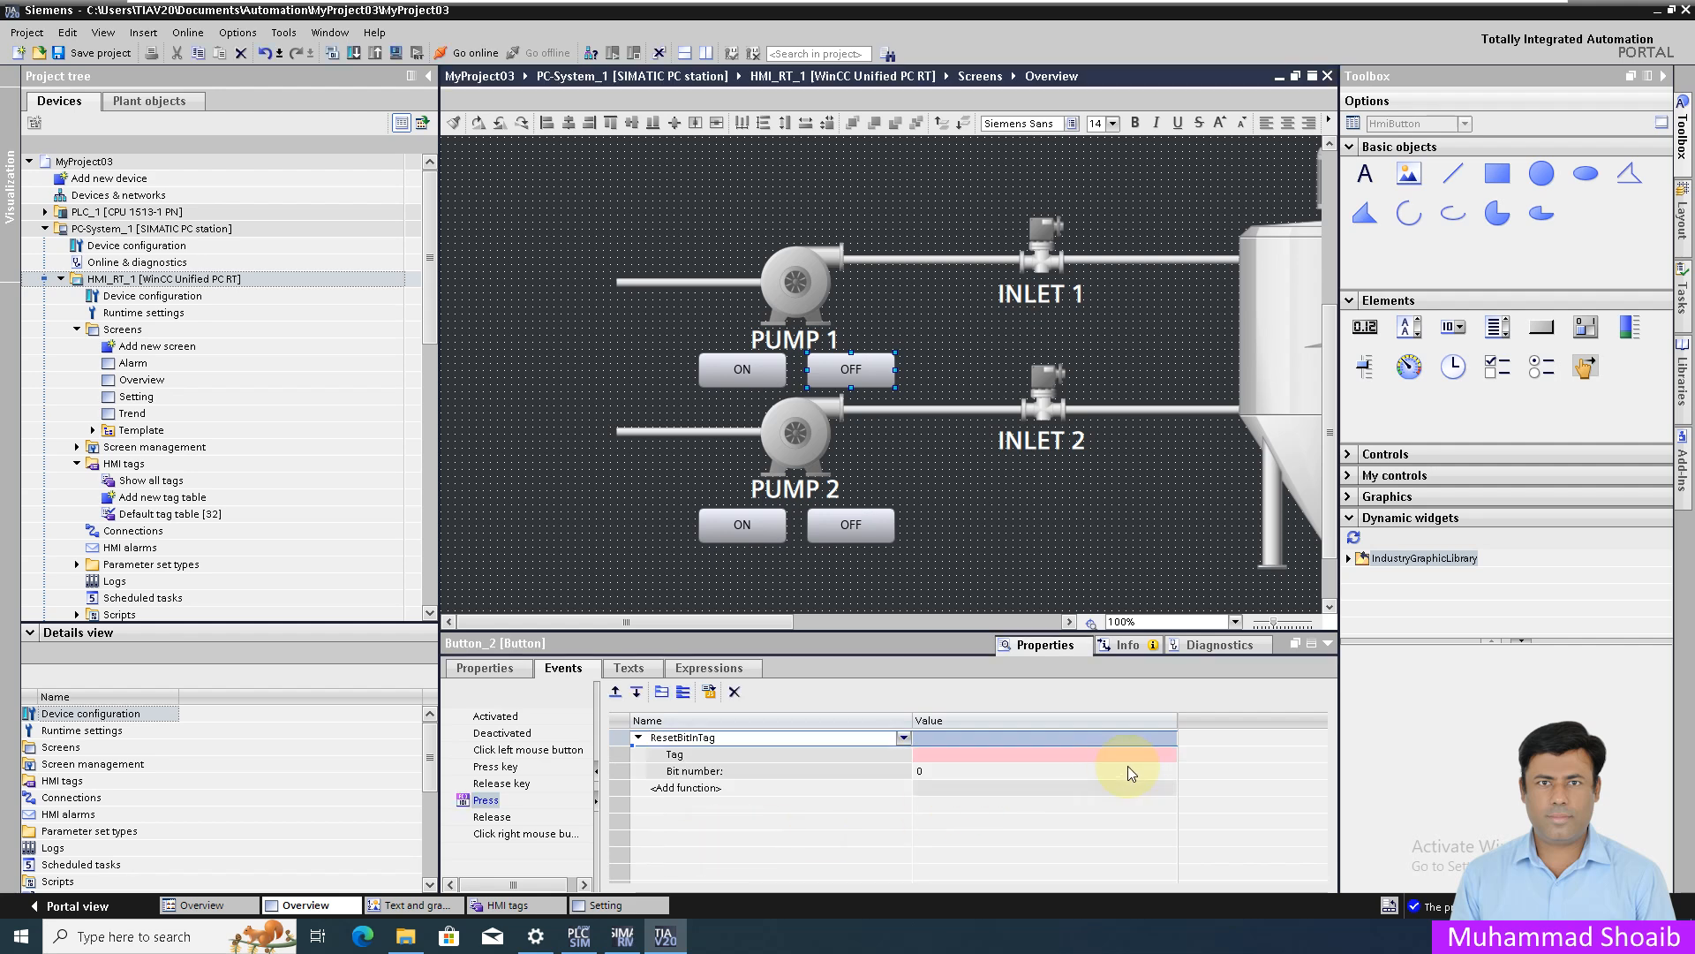
click(1167, 754)
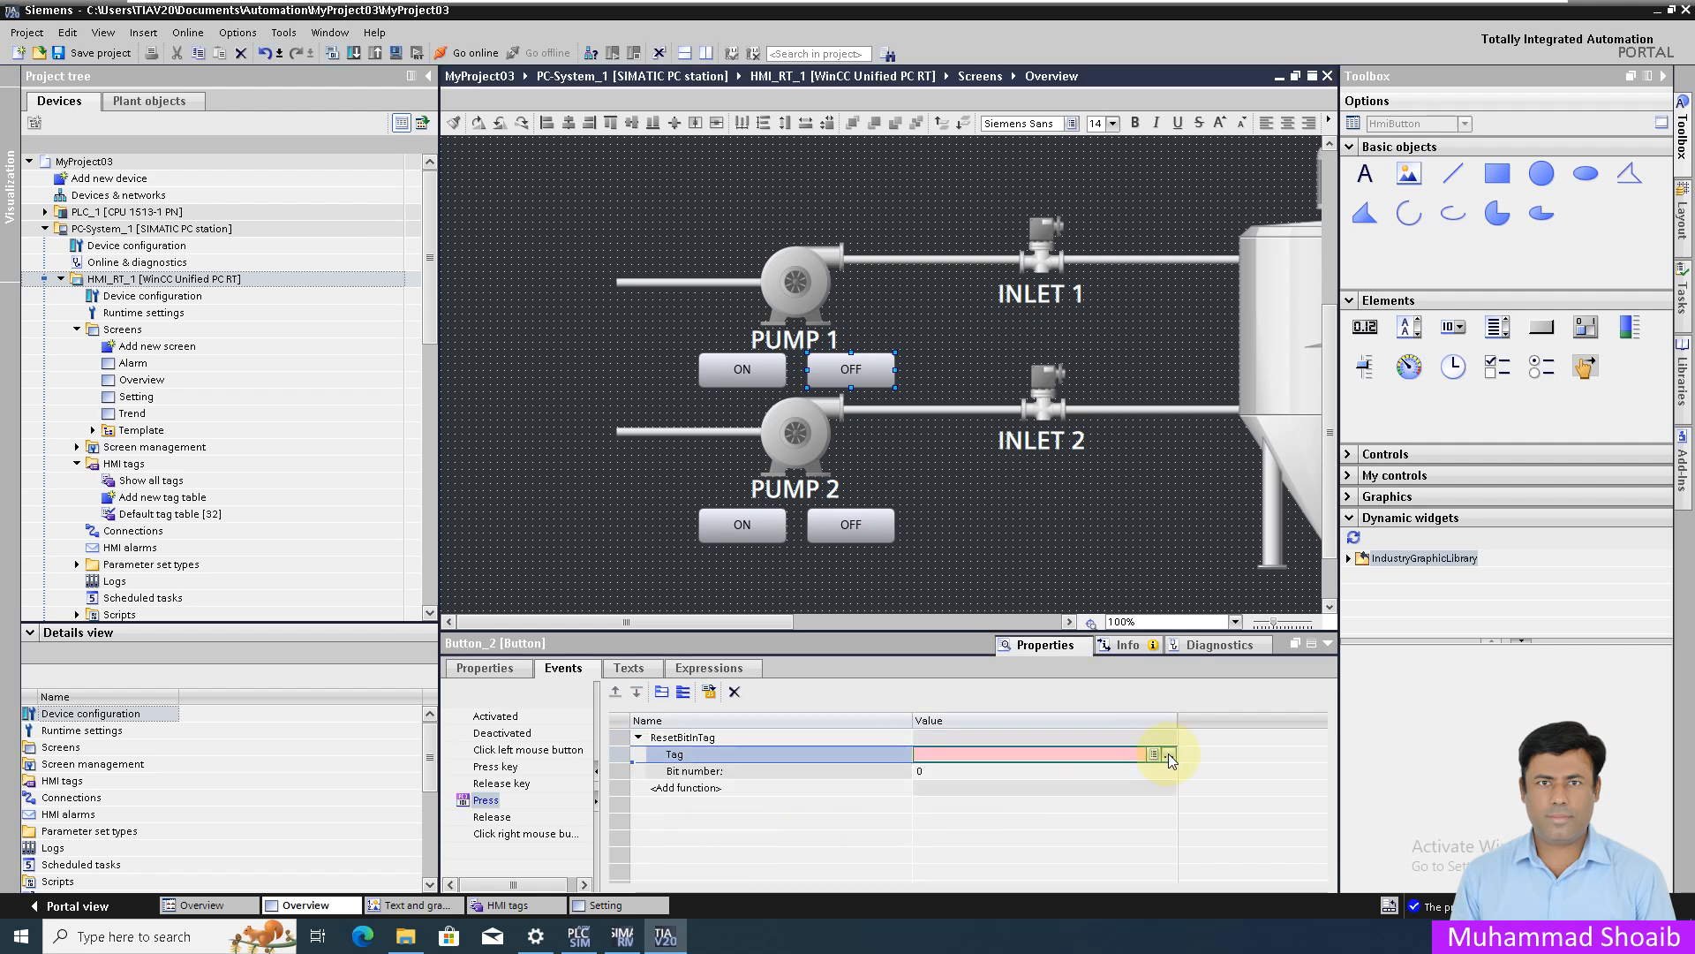
click(1168, 754)
click(1182, 627)
click(1310, 720)
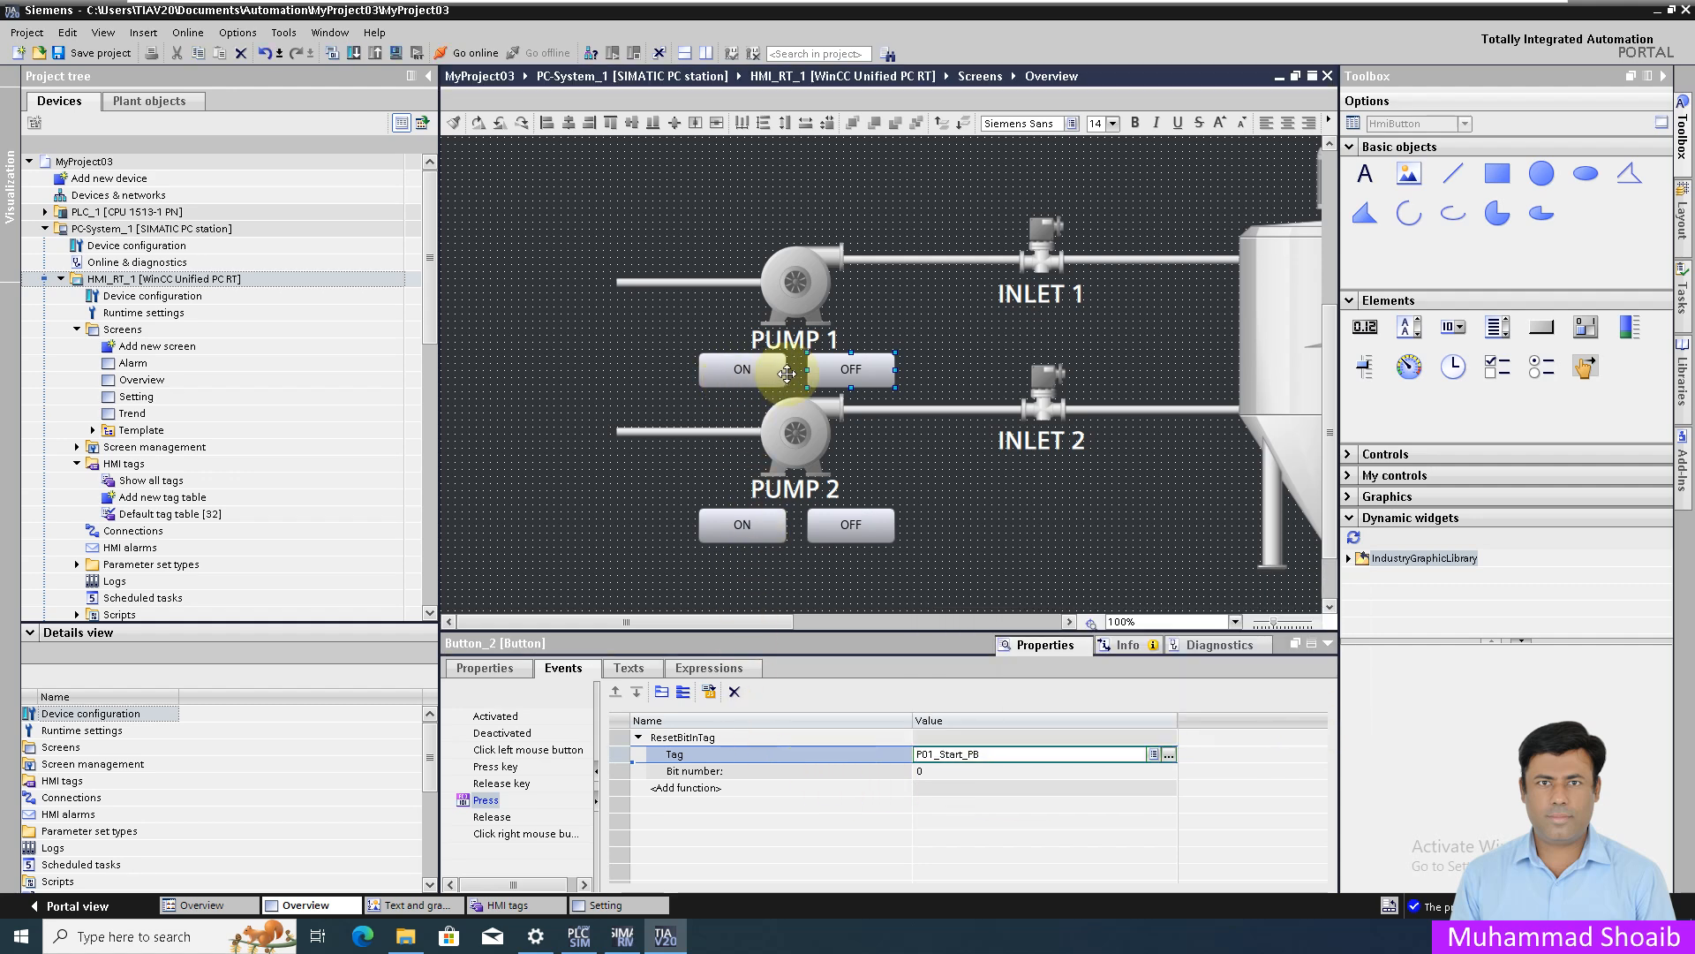
click(749, 523)
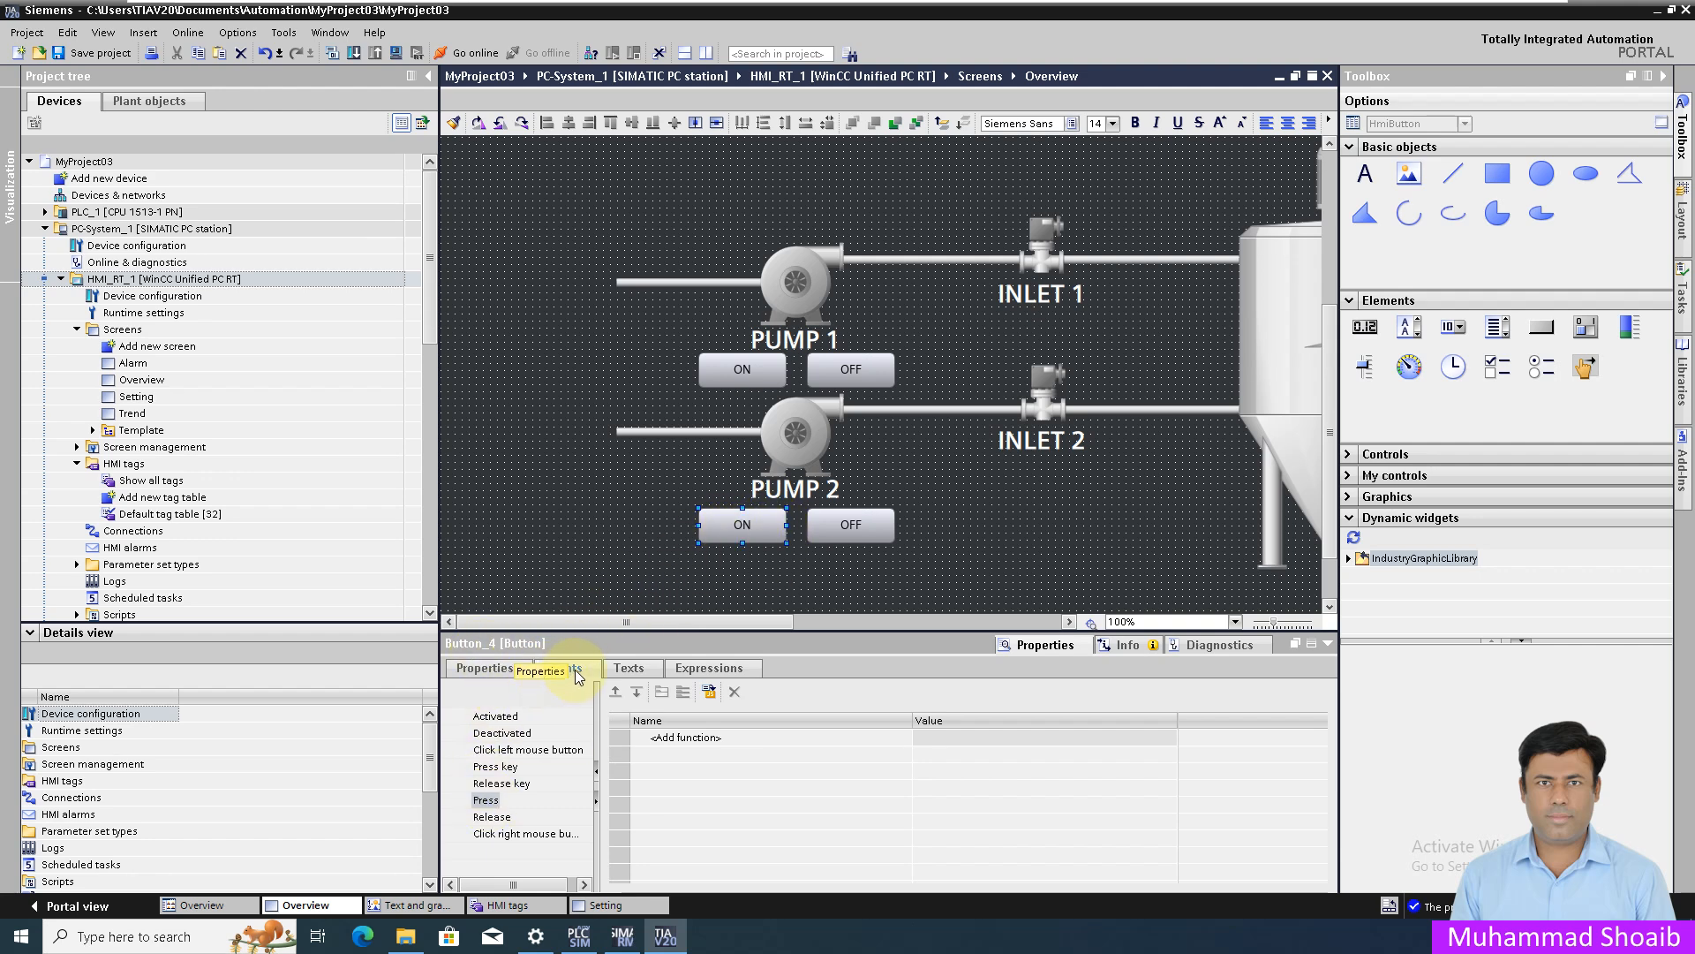
- Convert Pump 2 ON's Press event into a script
click(485, 799)
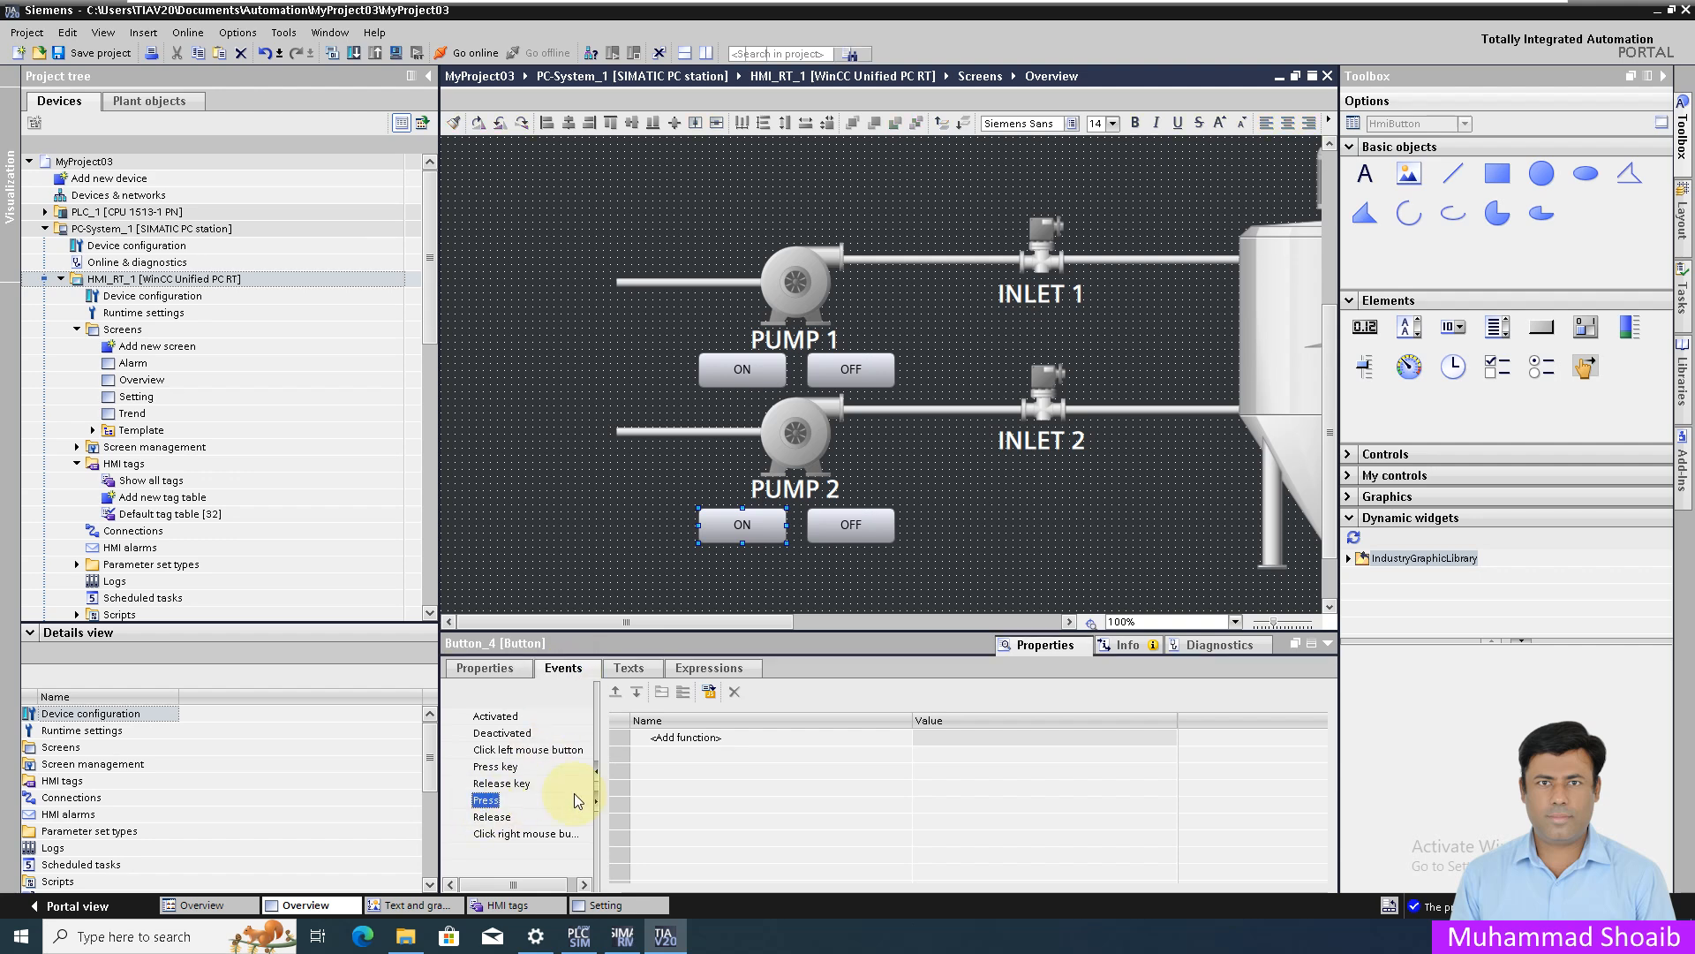
click(710, 693)
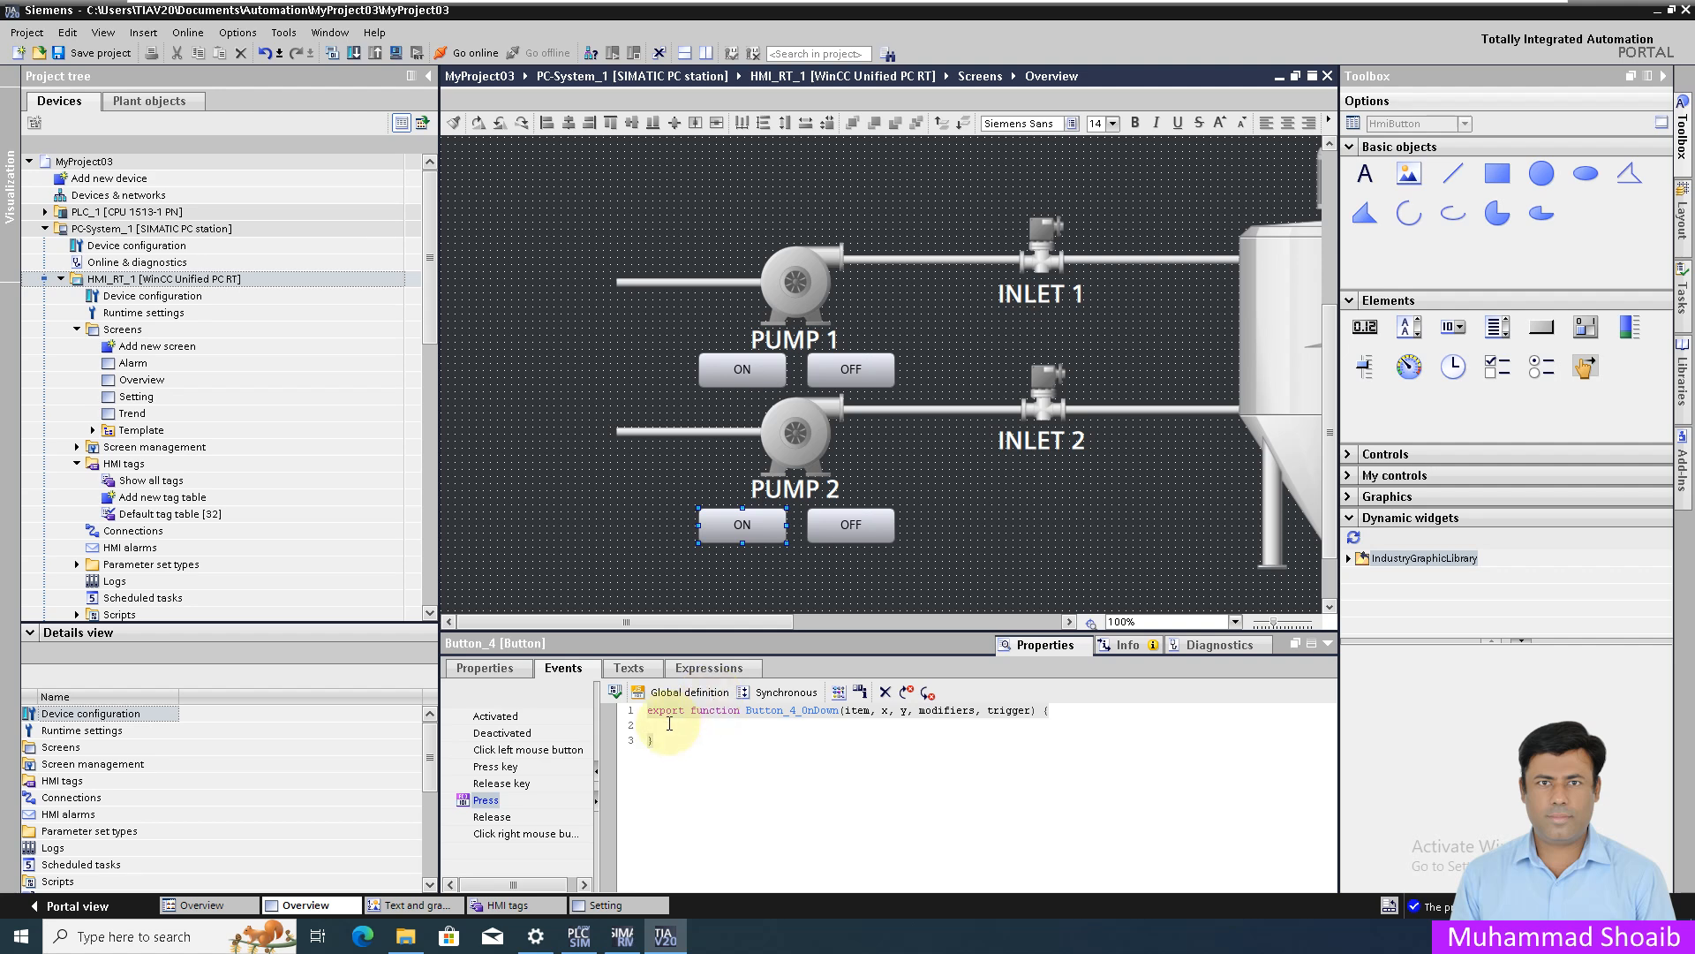
click(669, 723)
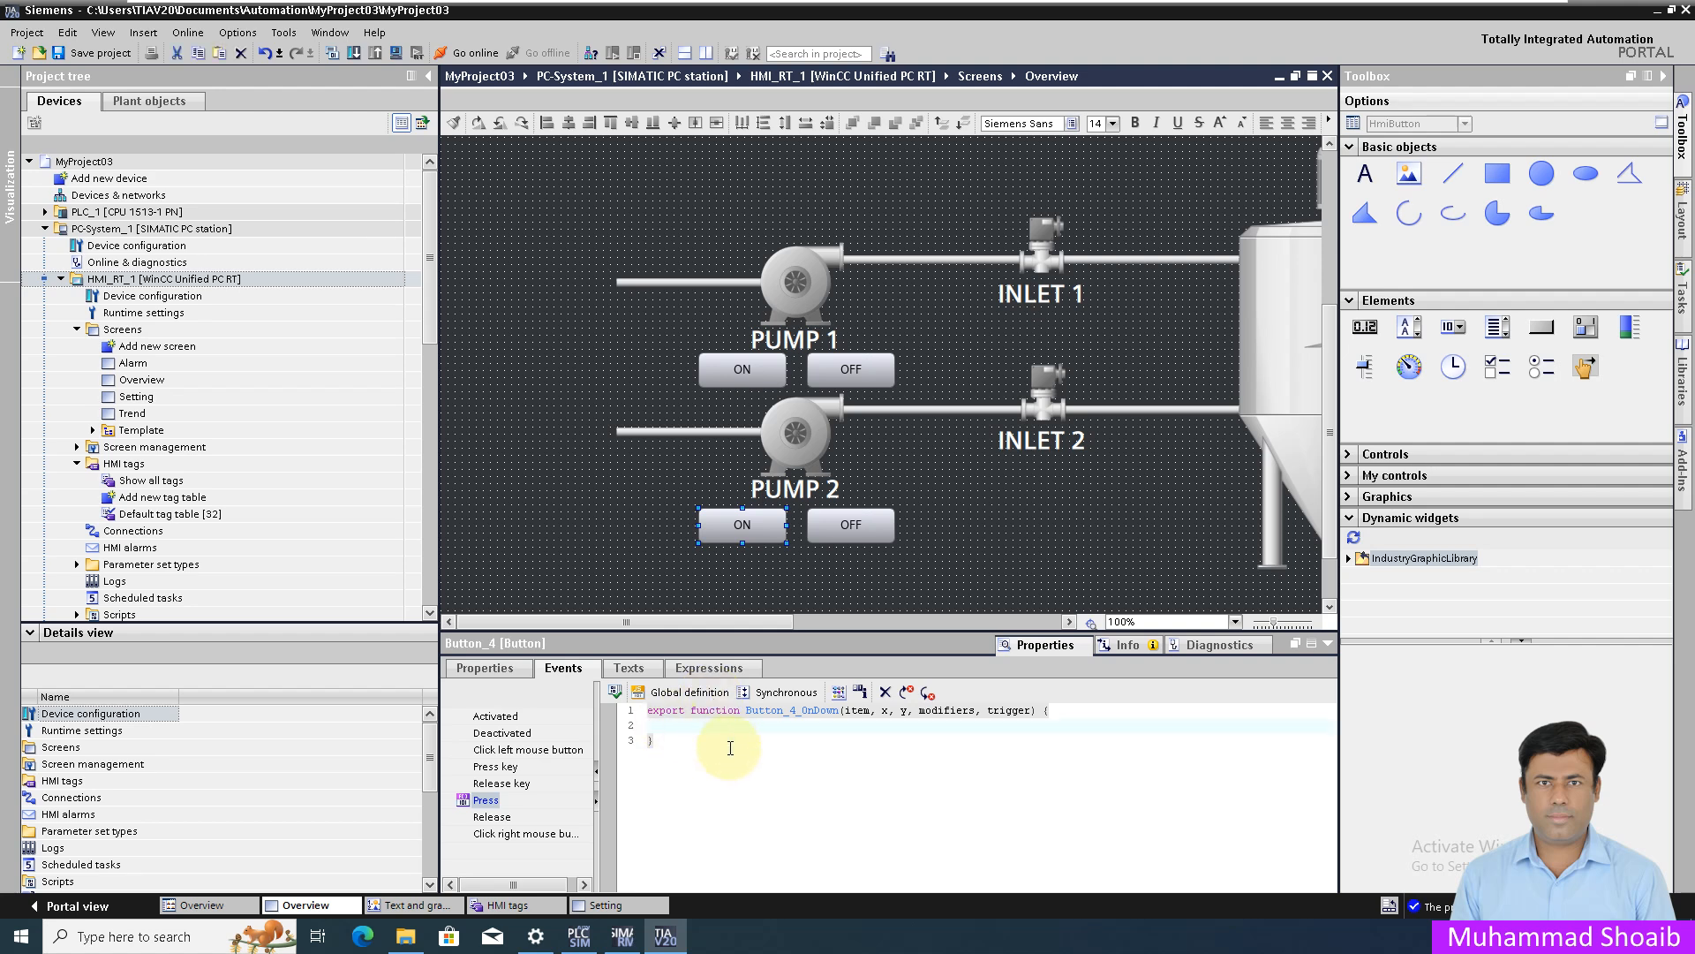
- Write HMIRuntime.Tags.SysFct.SetBitInTag(" in the script using autocomplete
text(h)
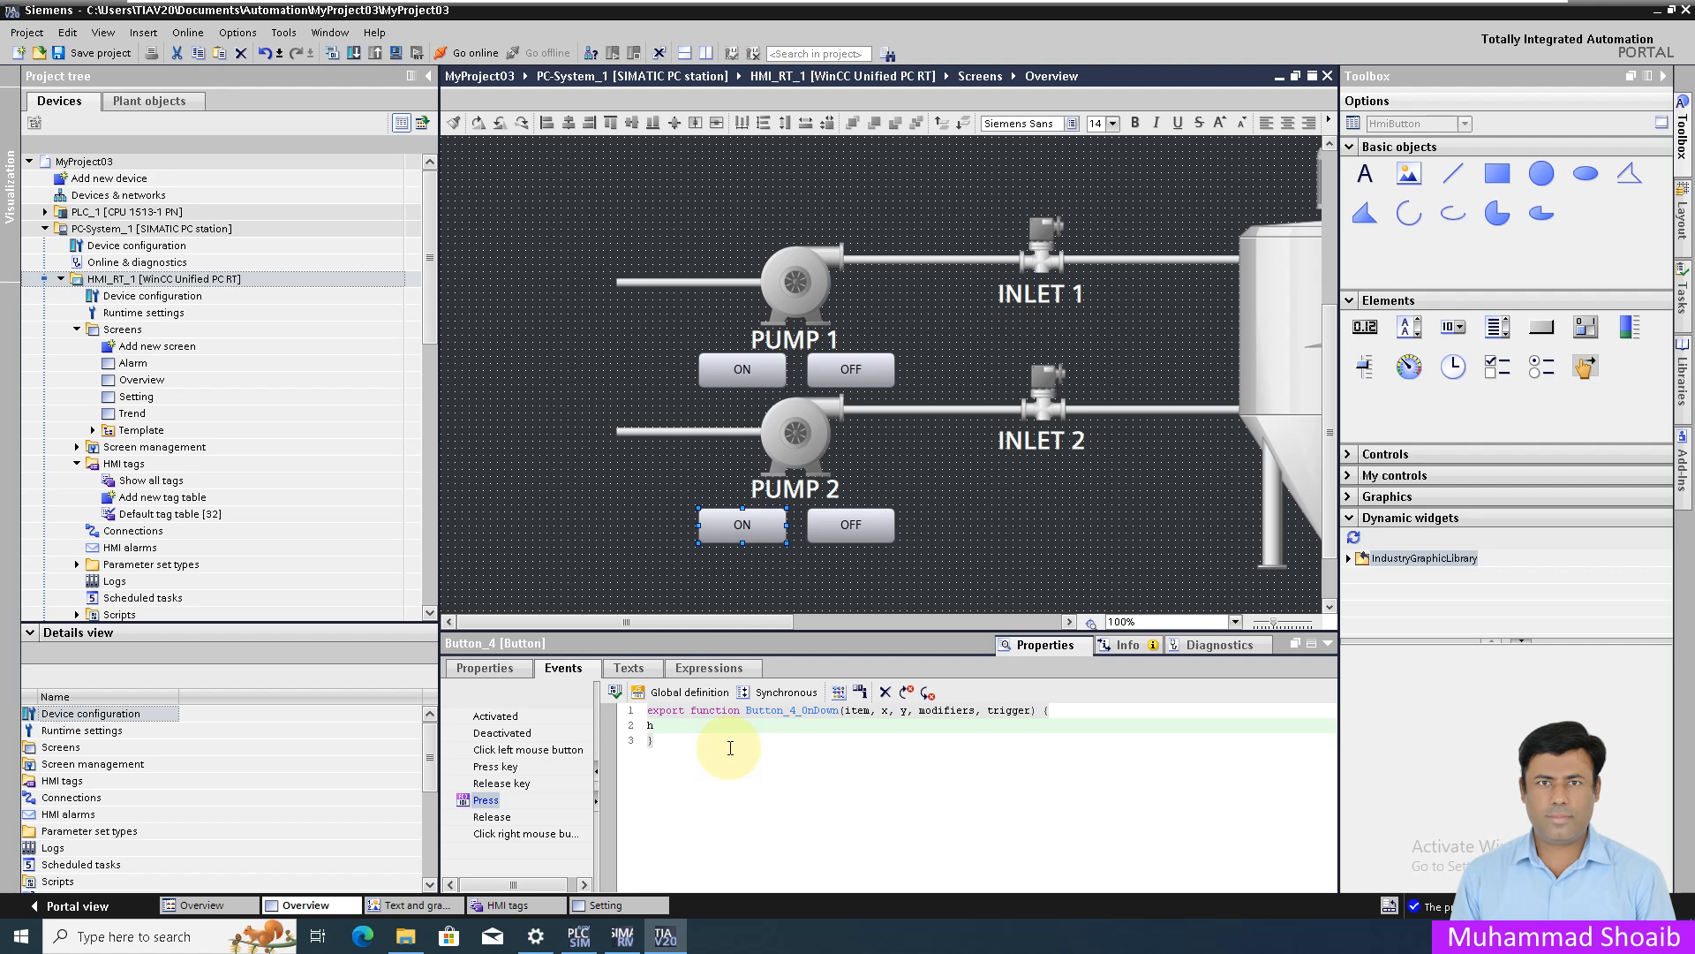
text(mM)
text(IRunti)
text(ime.)
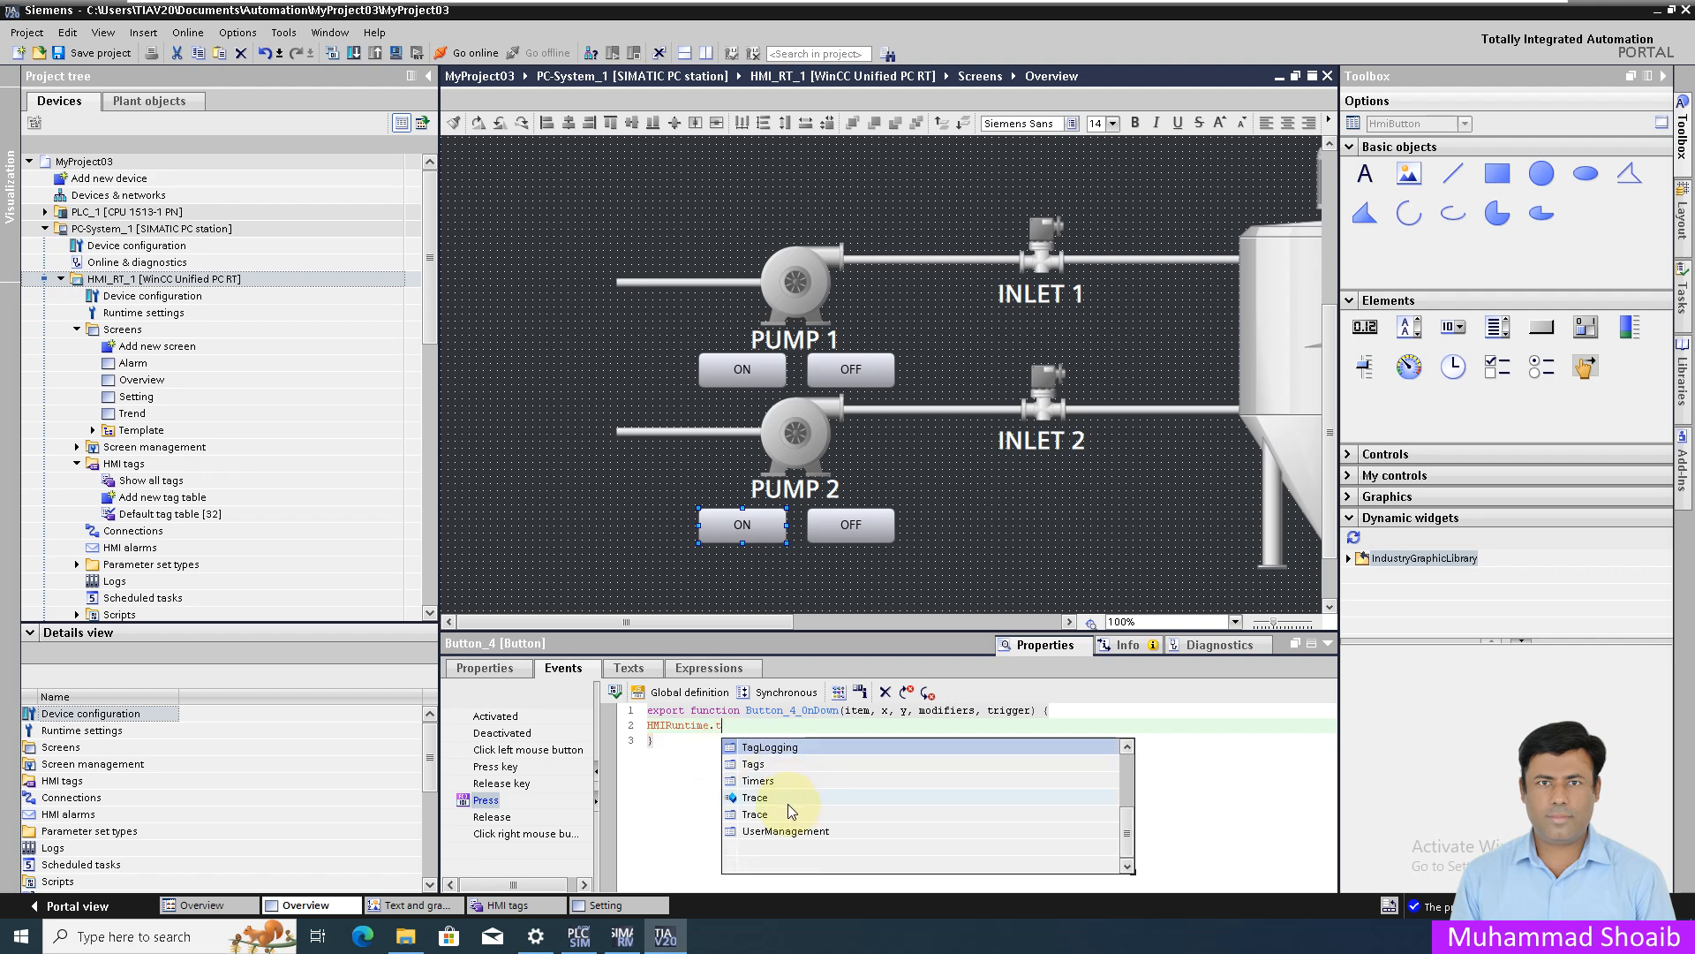
text(t)
double_click(776, 766)
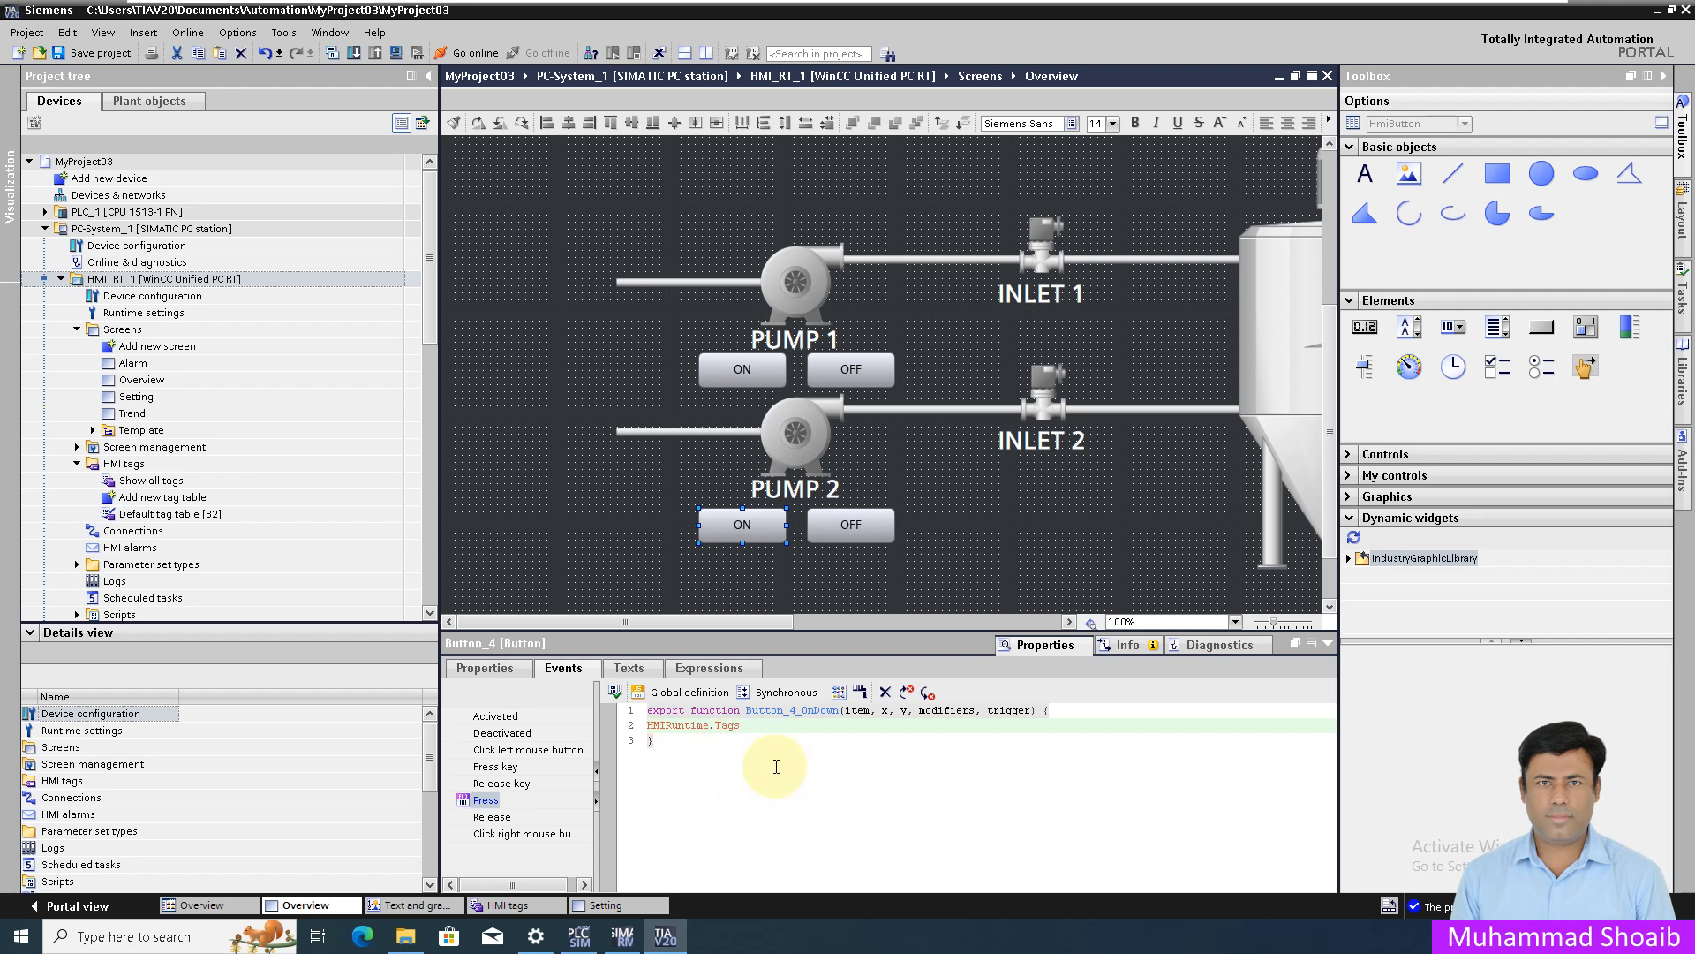
text(.sy)
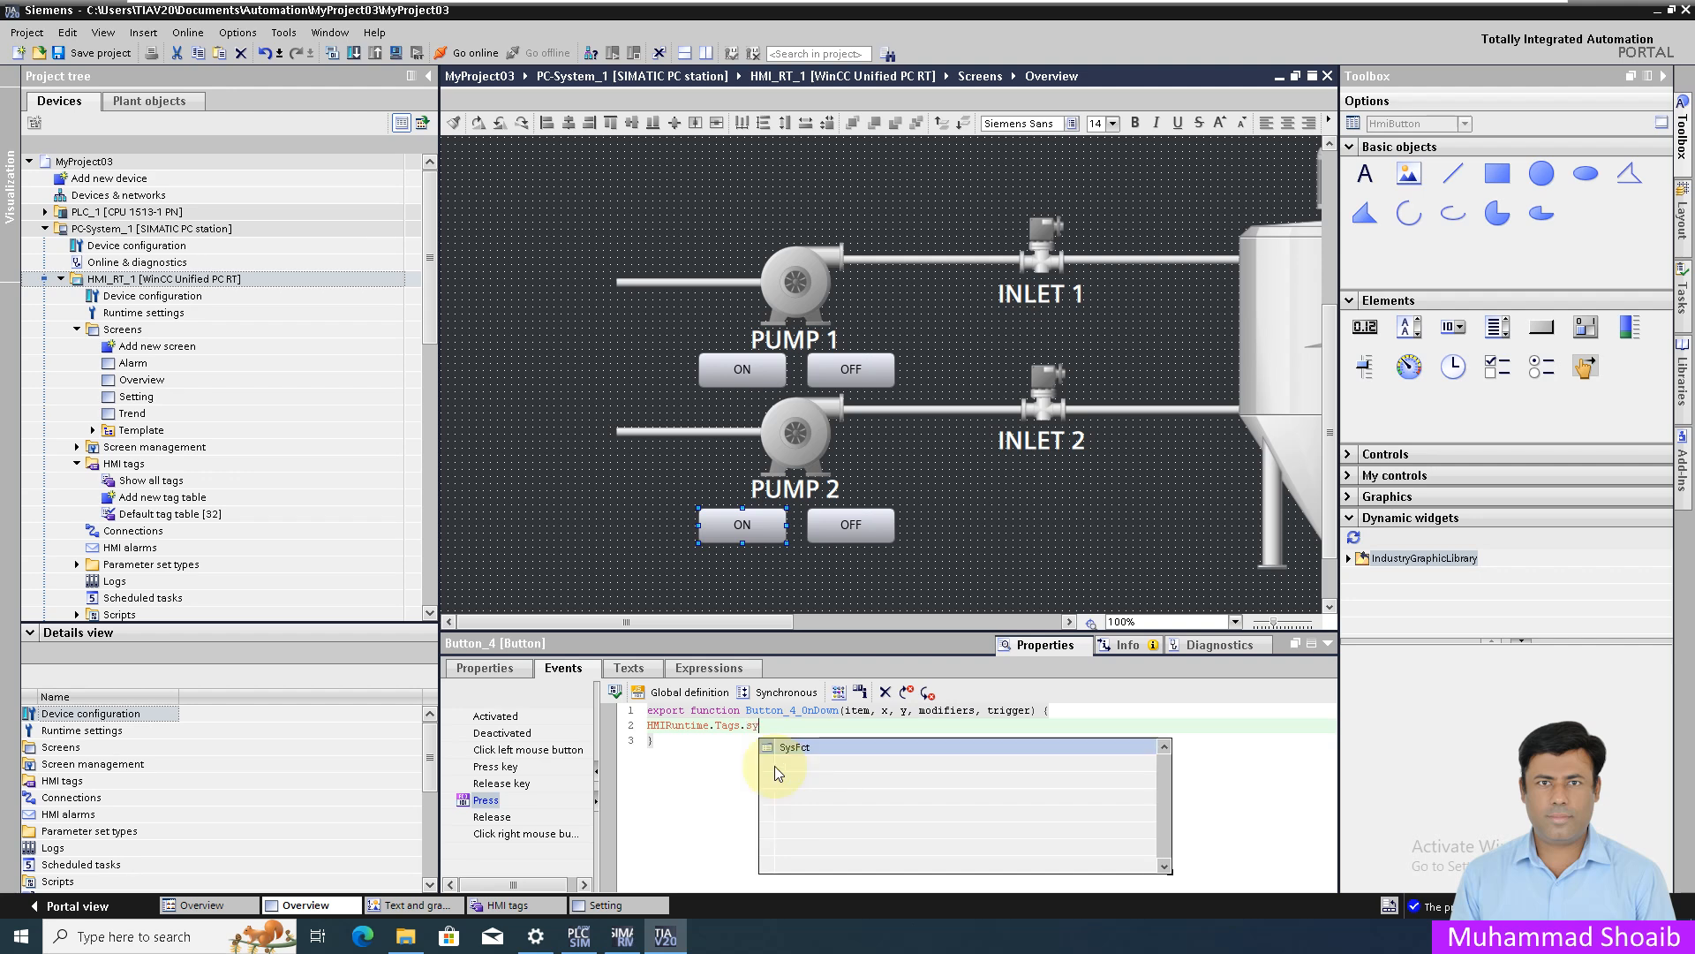
key(Return)
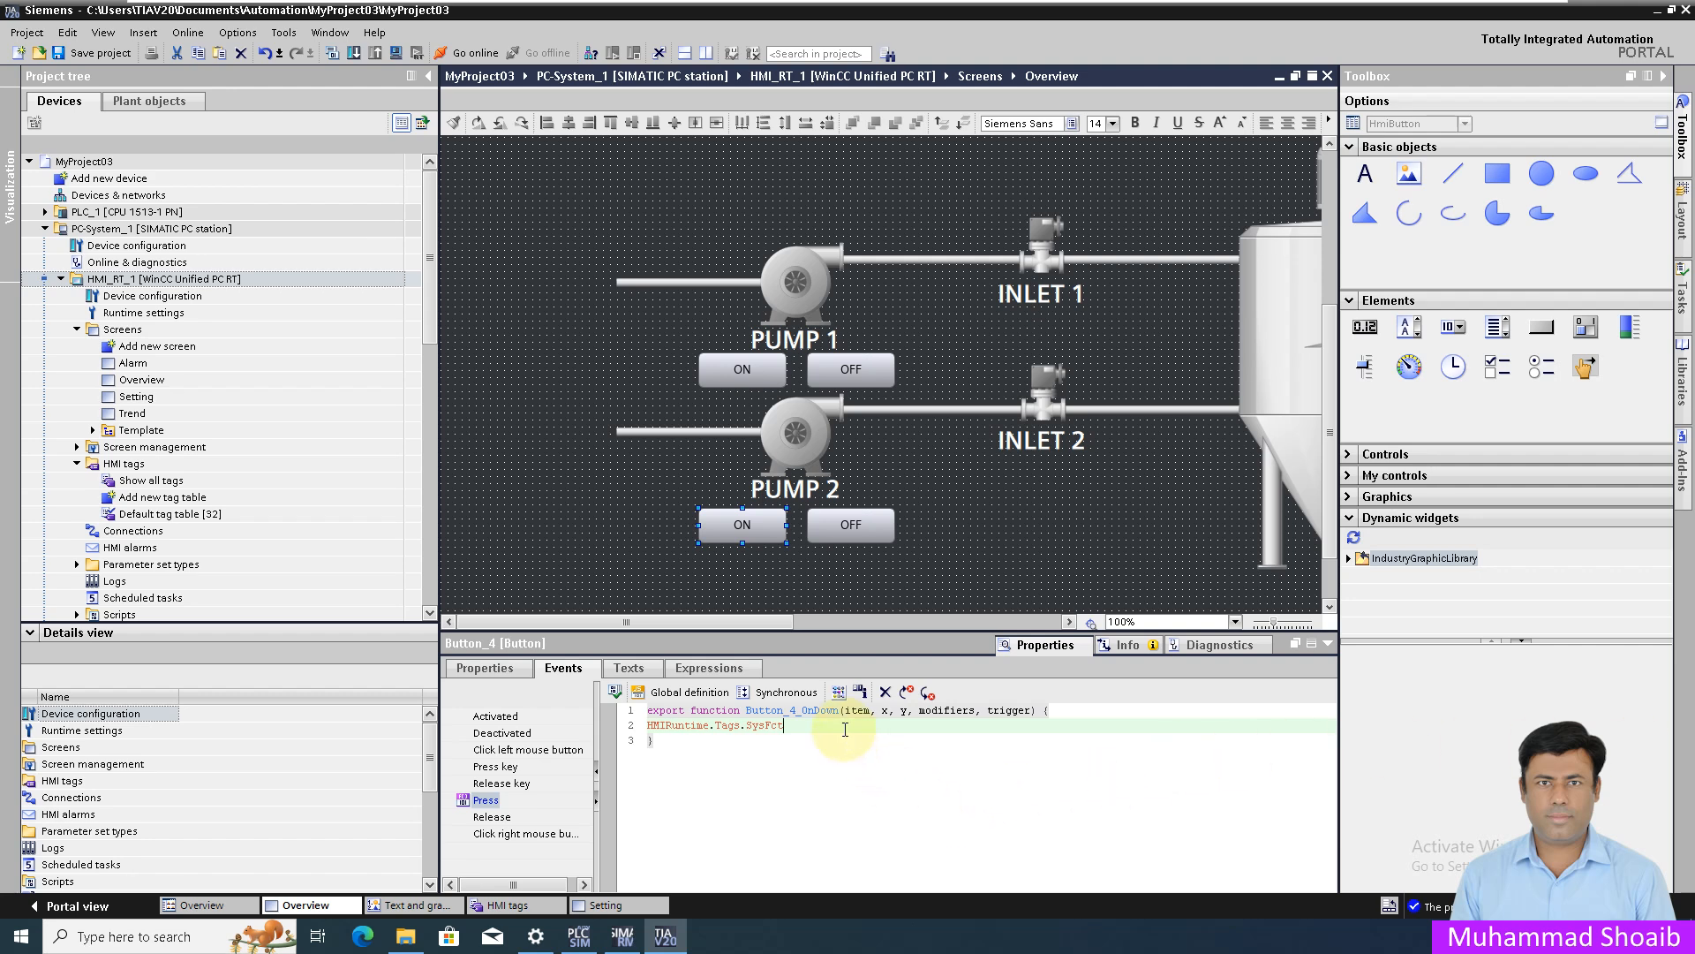
text(.)
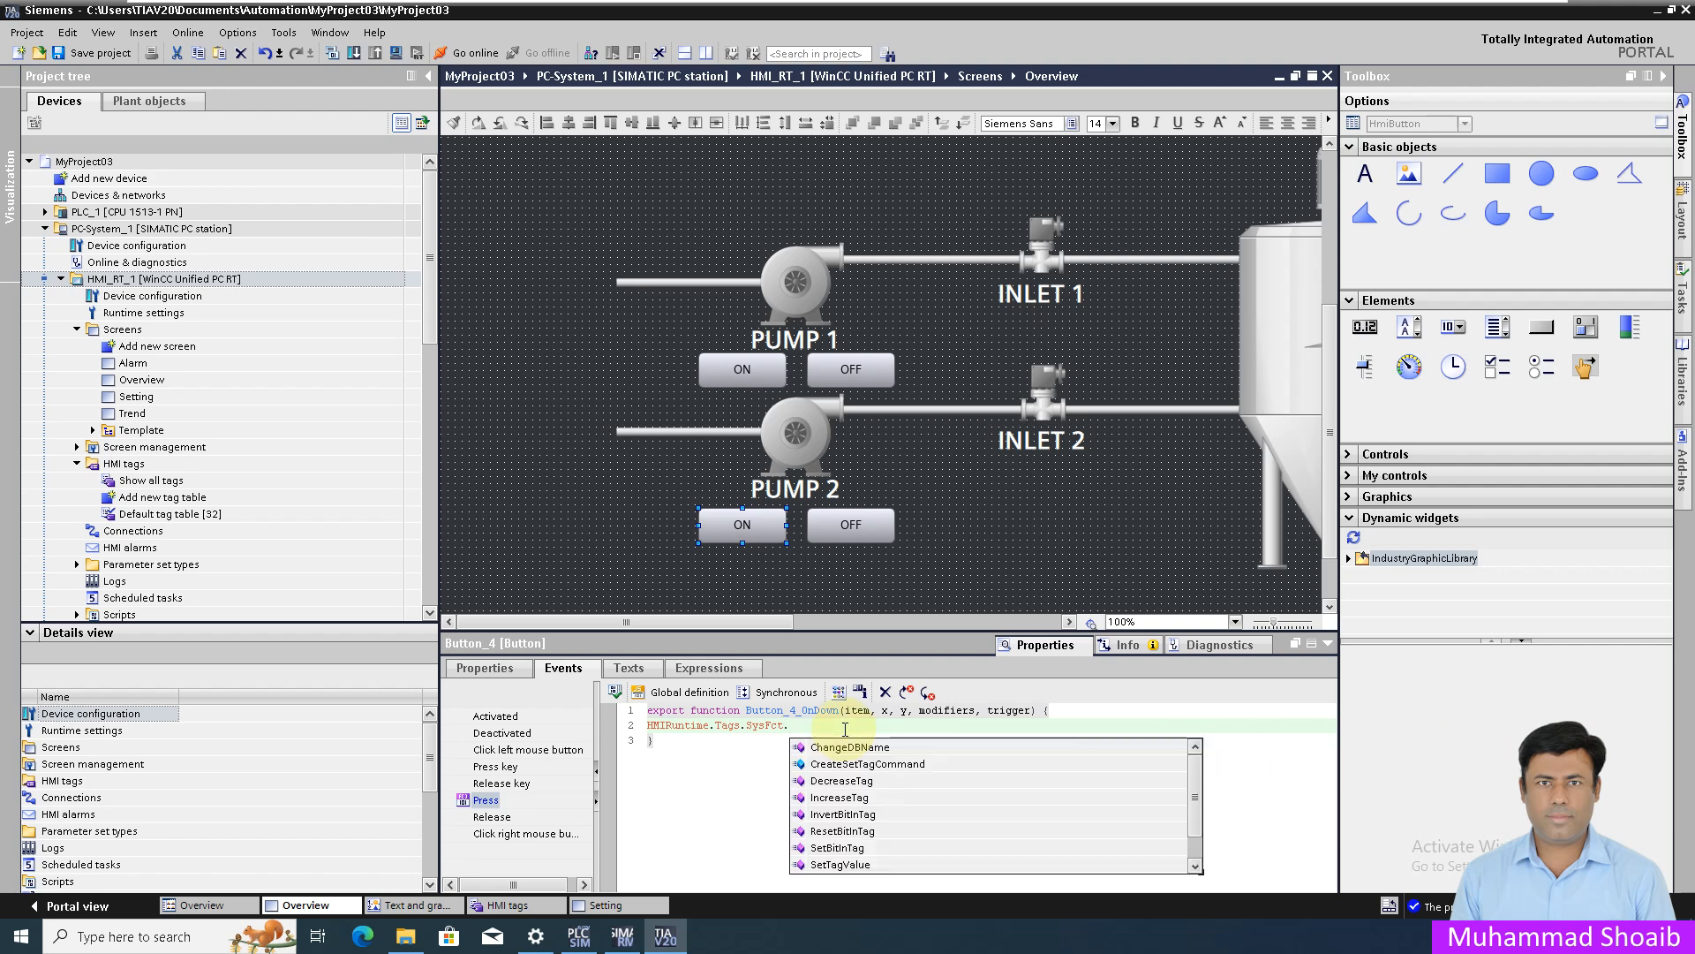
text(set)
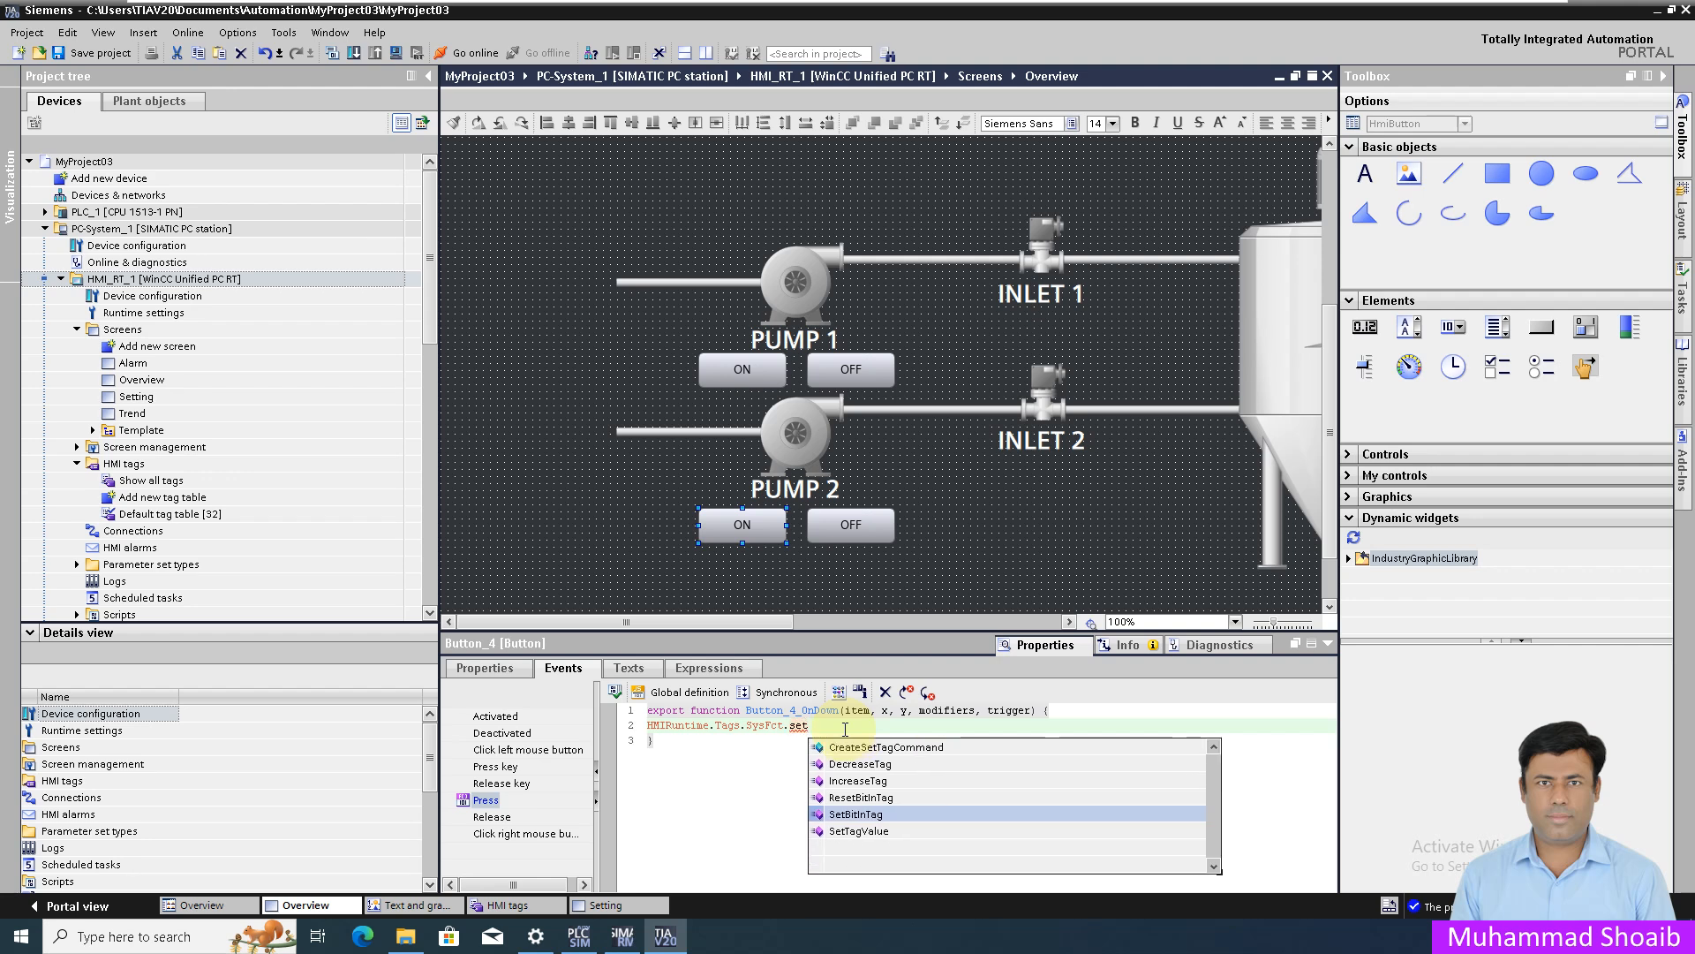
key(Return)
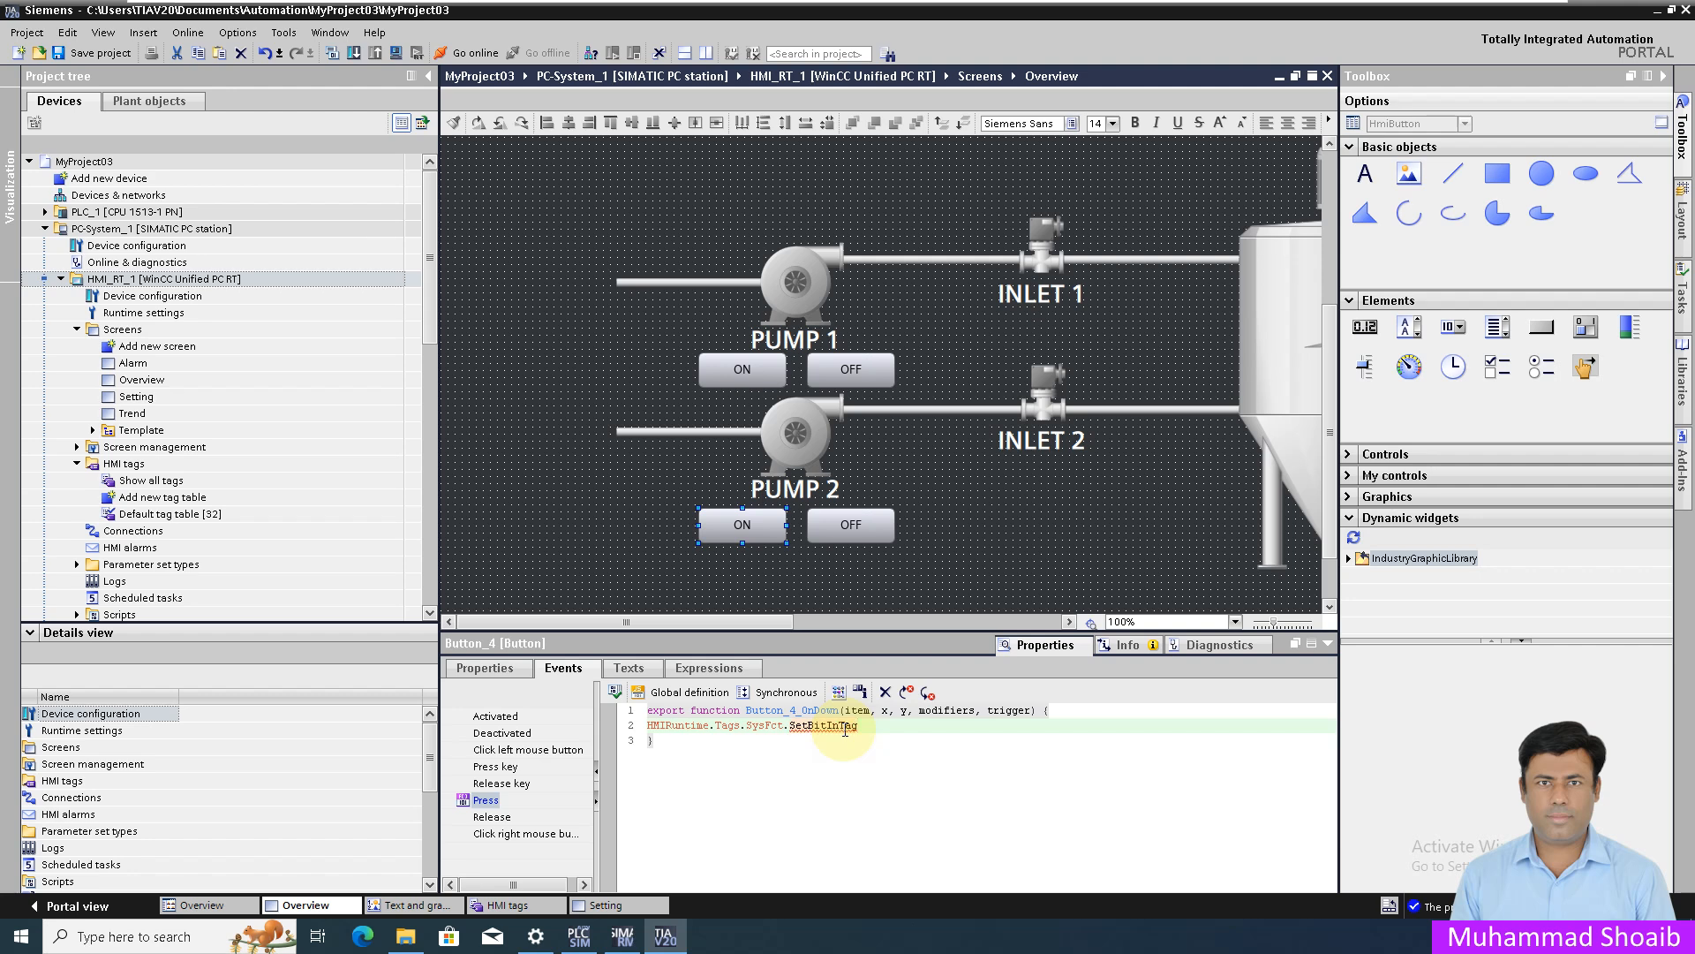
text(()
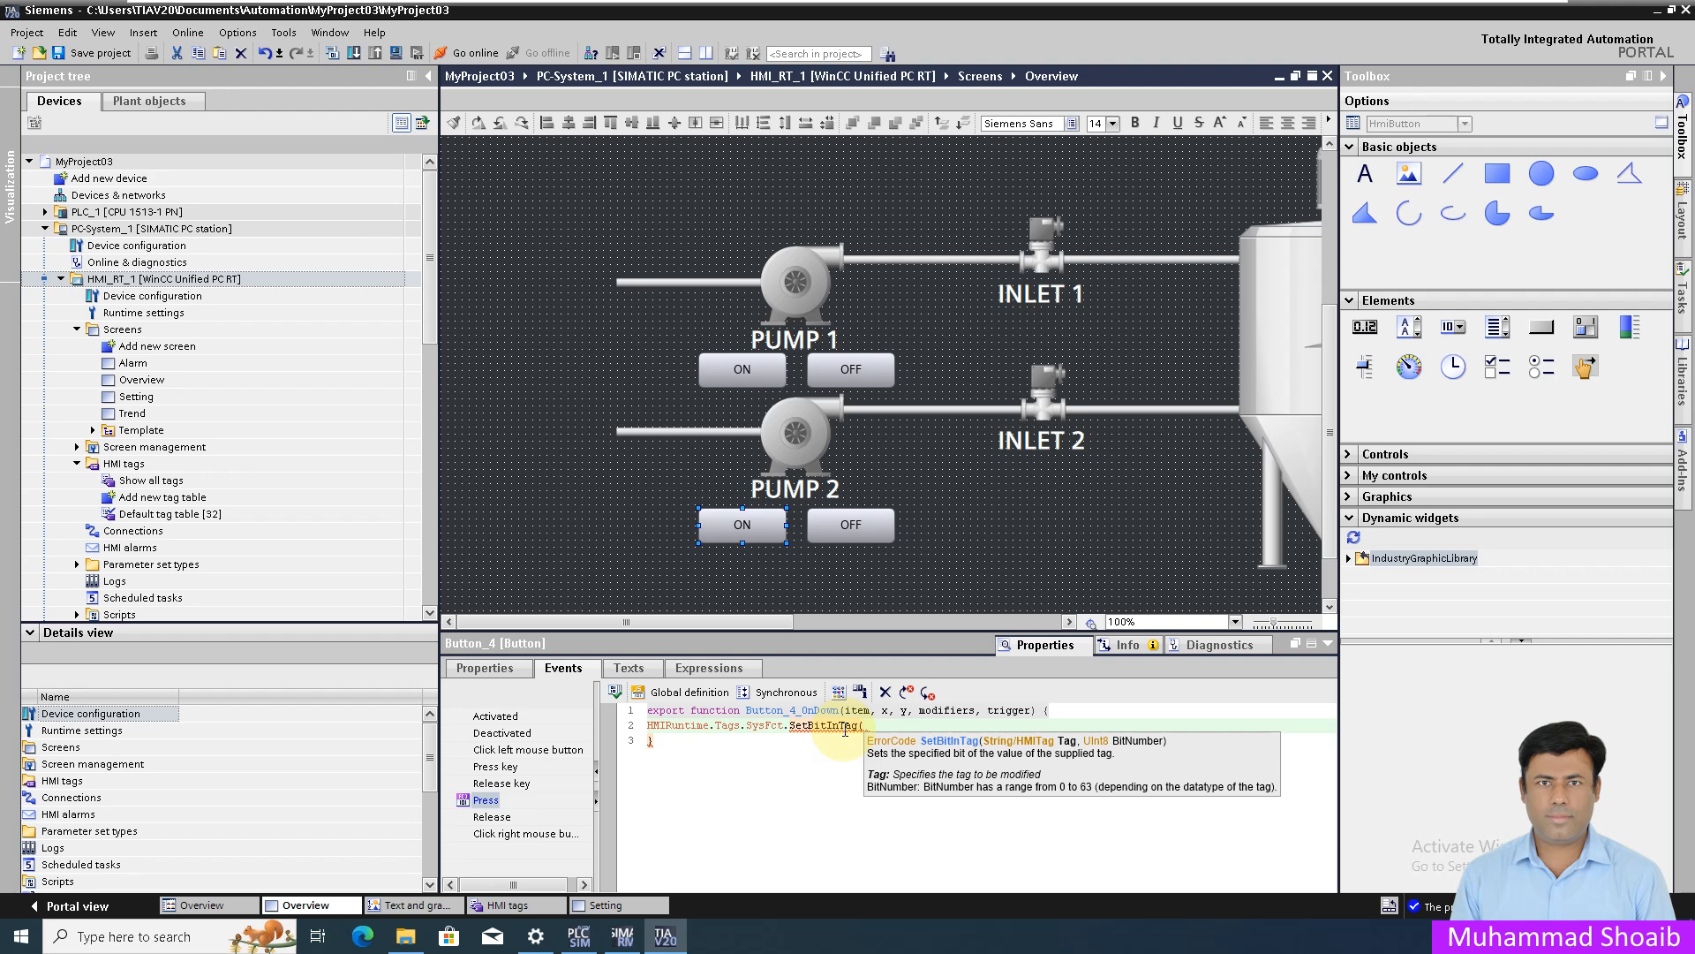
text())
text(")
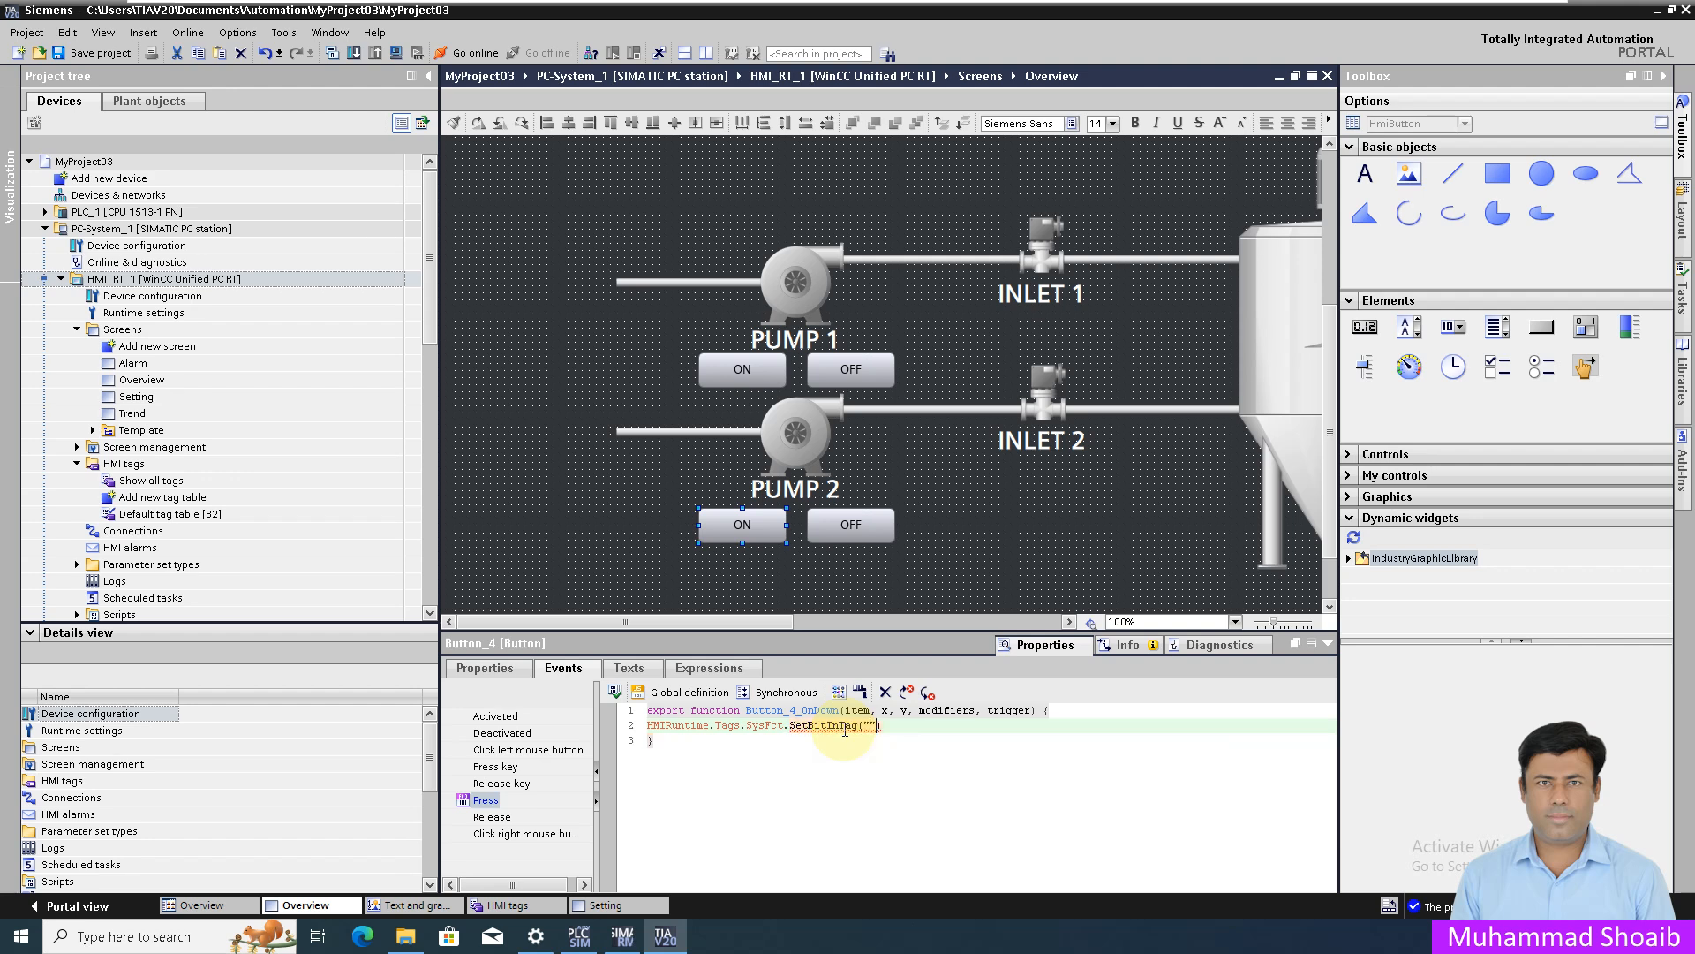
click(521, 907)
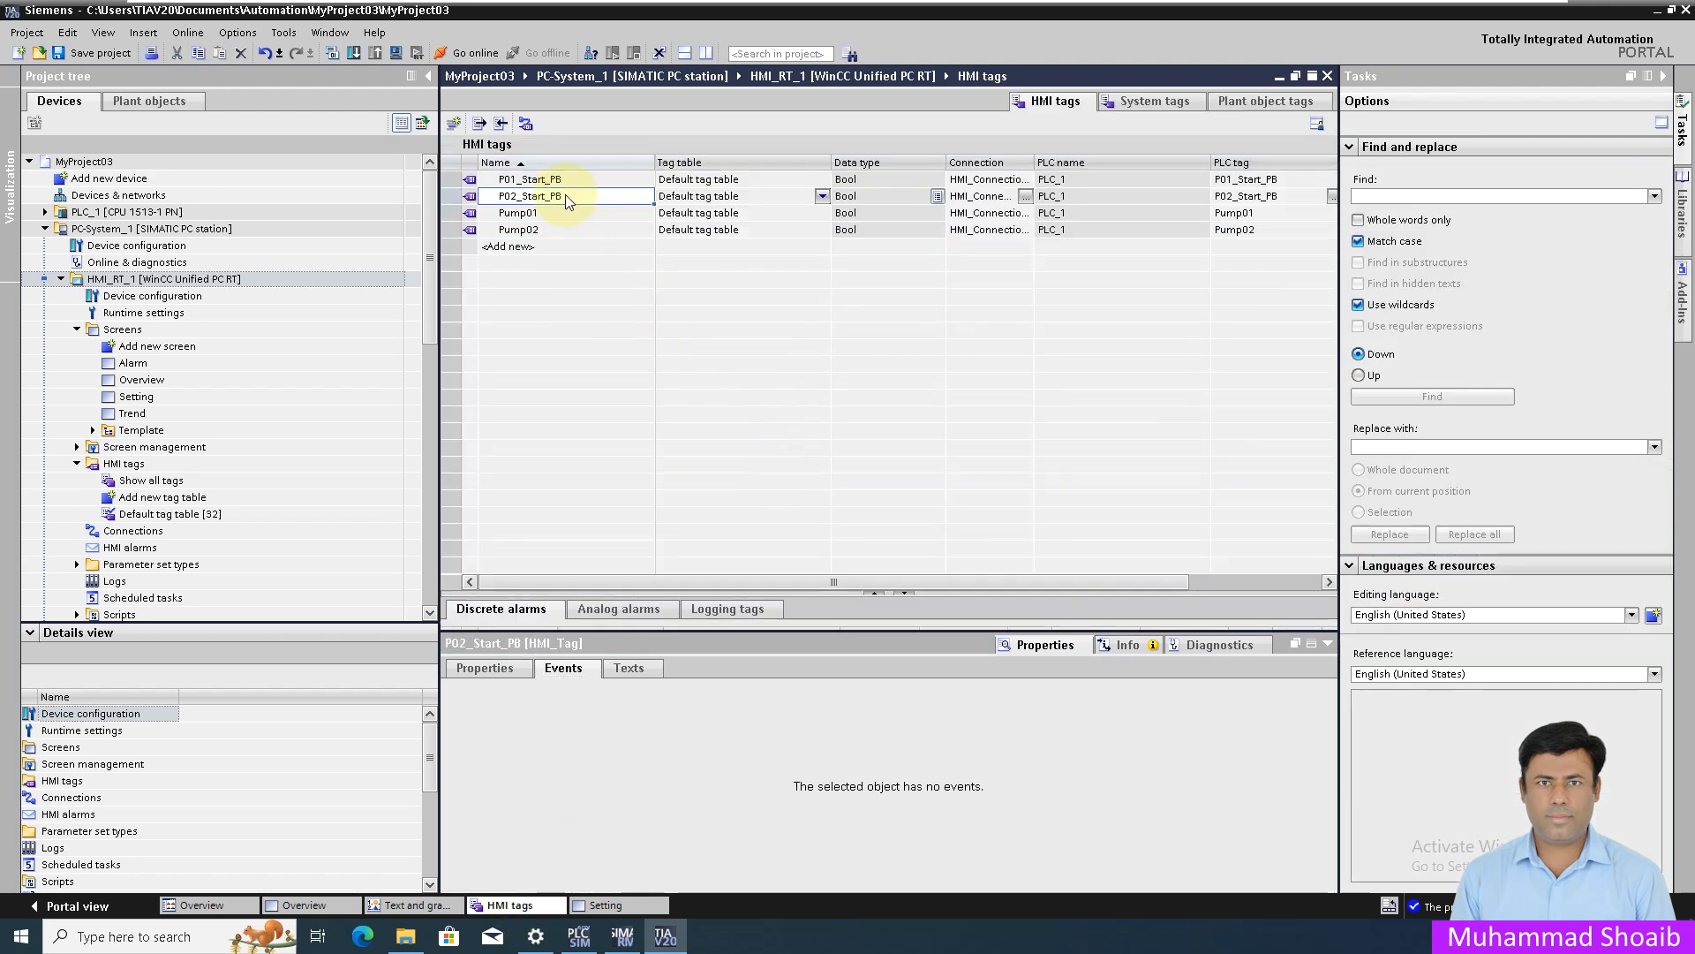
click(566, 194)
key(ctrl+c)
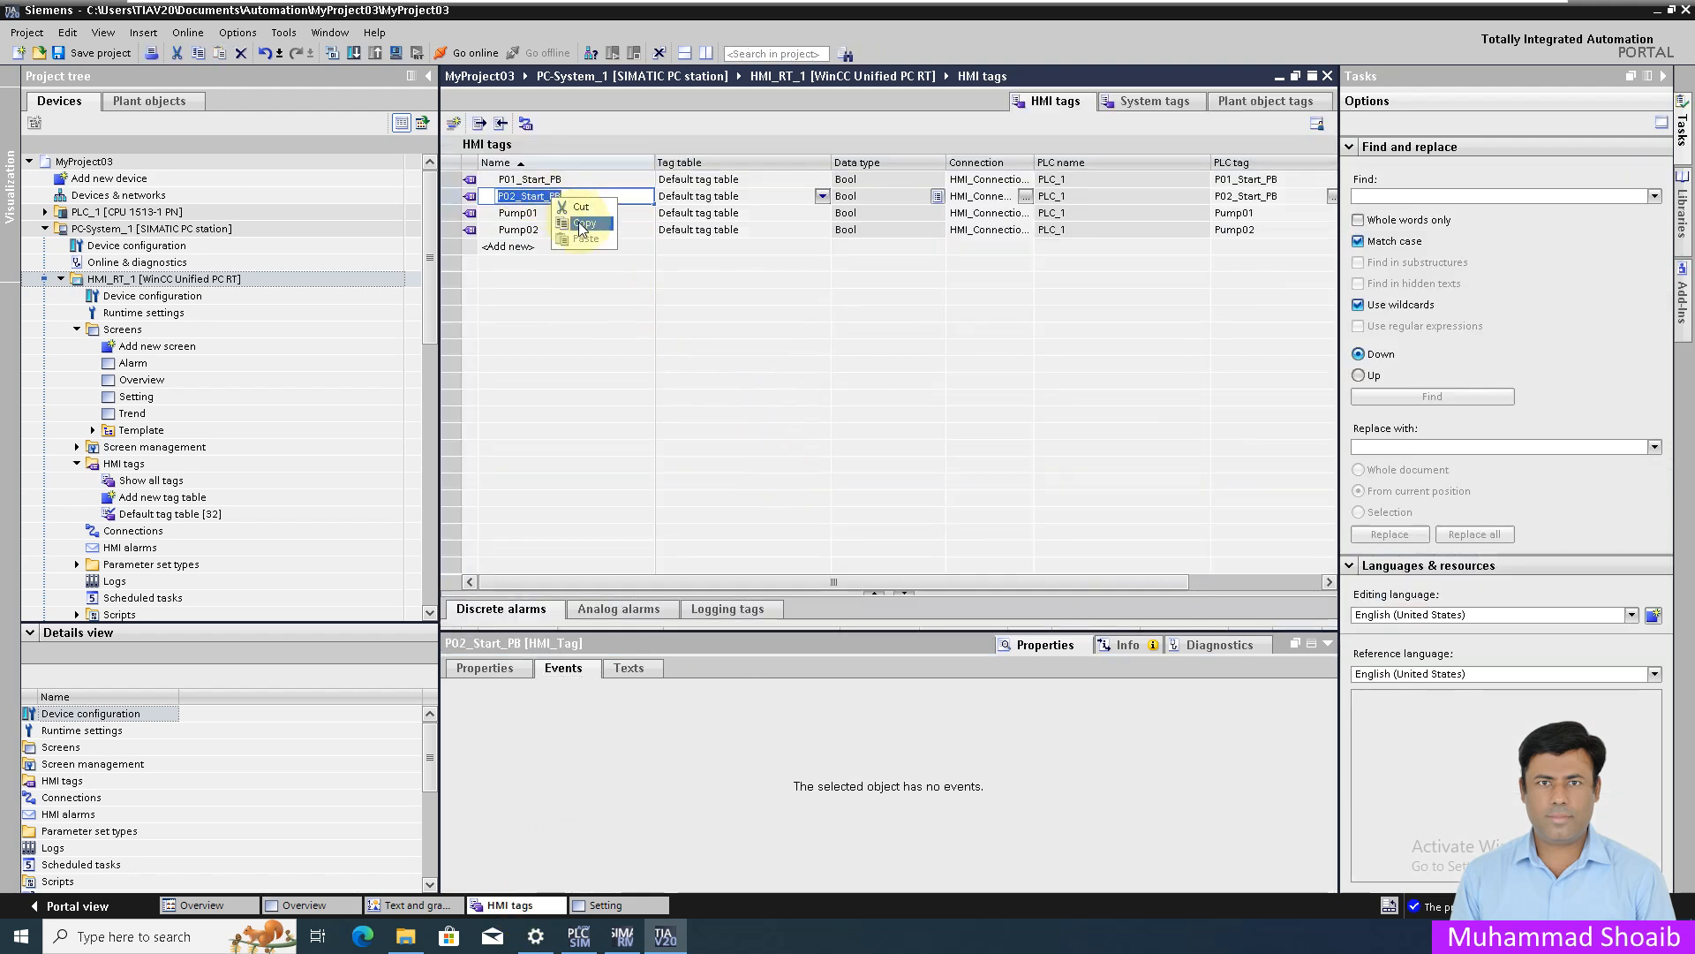
click(306, 907)
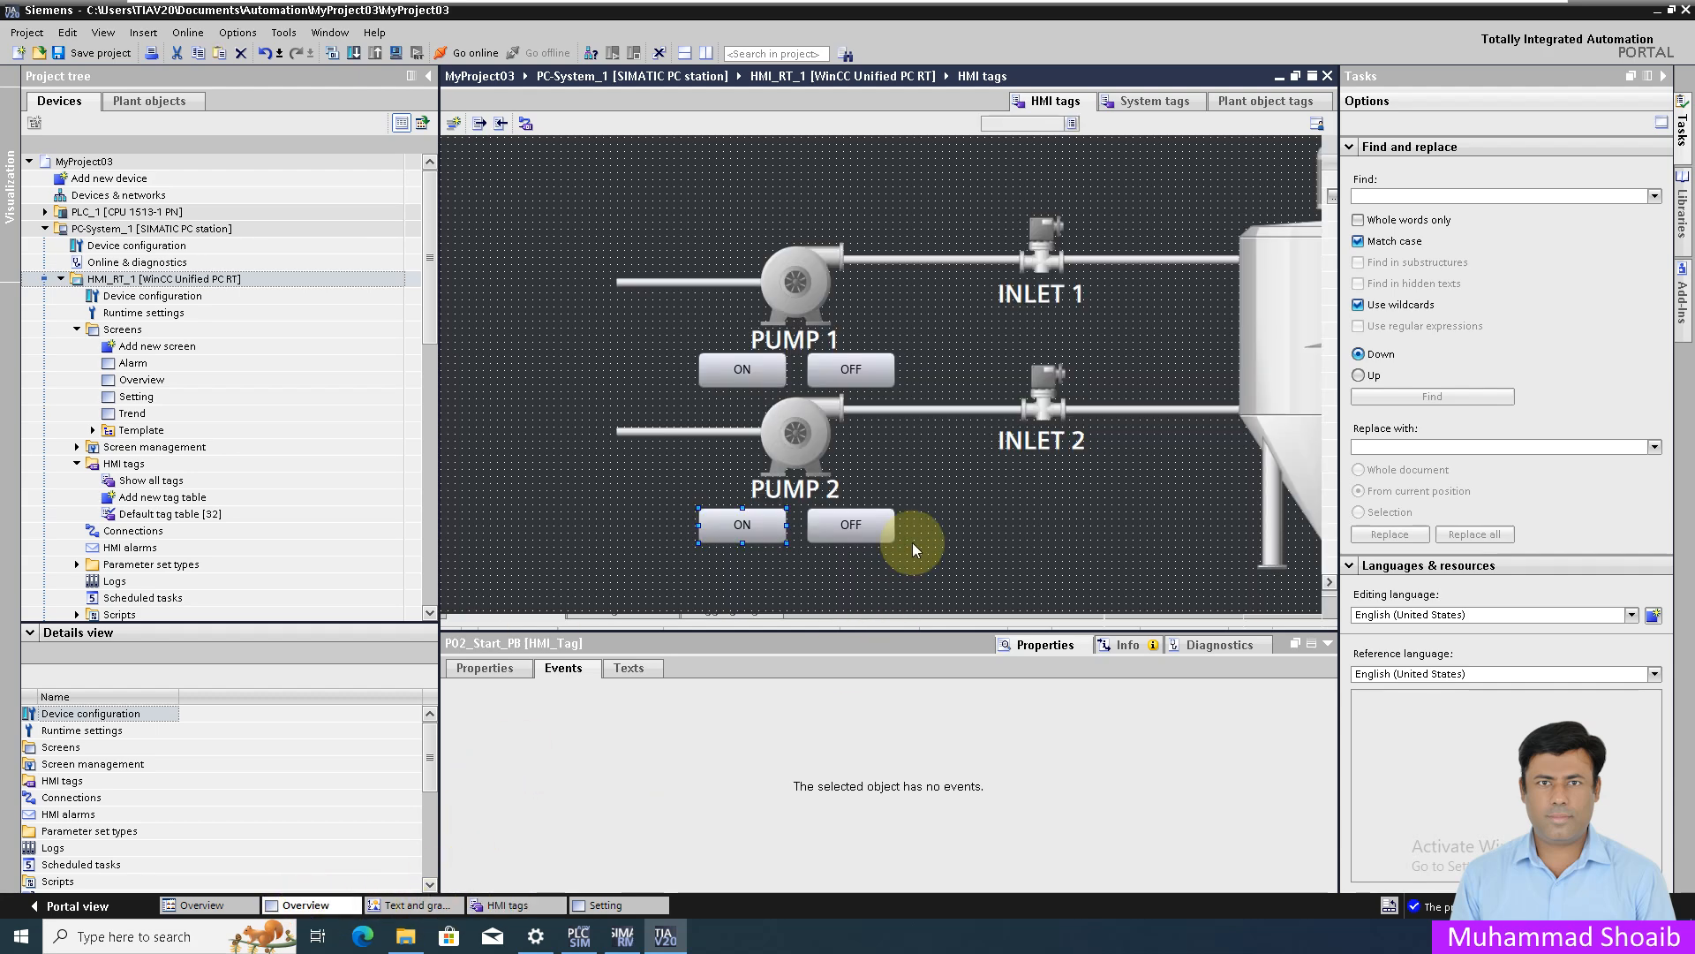
click(872, 725)
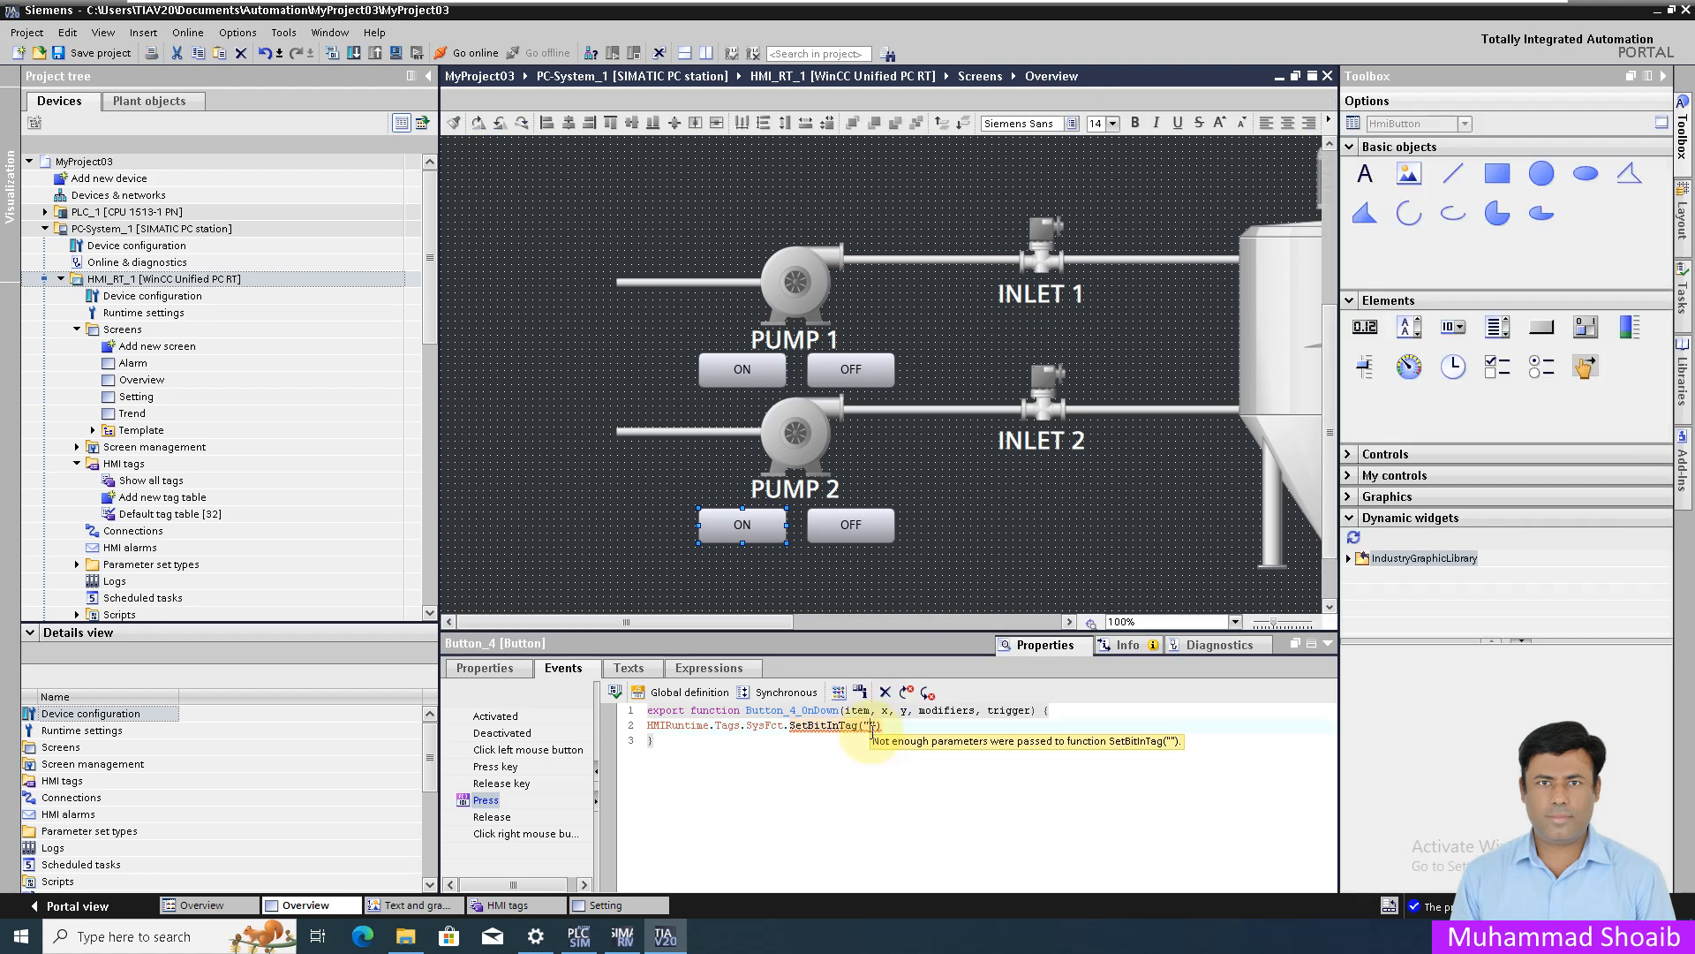
- Complete the script line as SetBitInTag("P02_Start_PB",0); with the pasted tag name
key(ctrl+v)
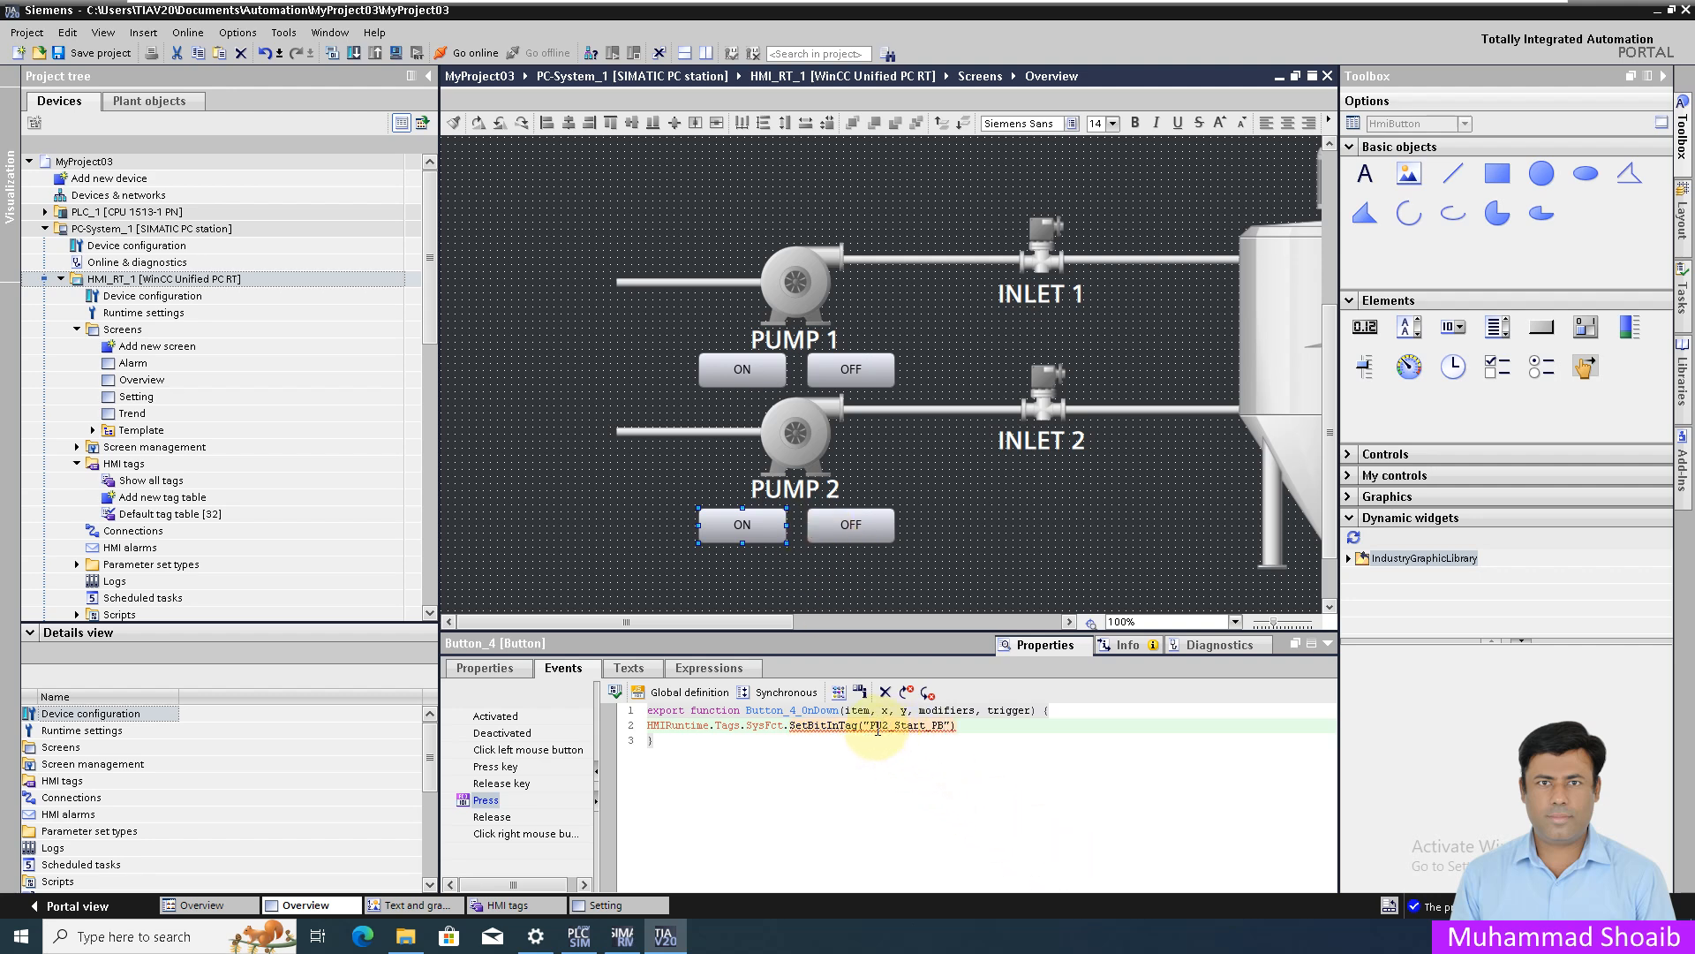
click(951, 728)
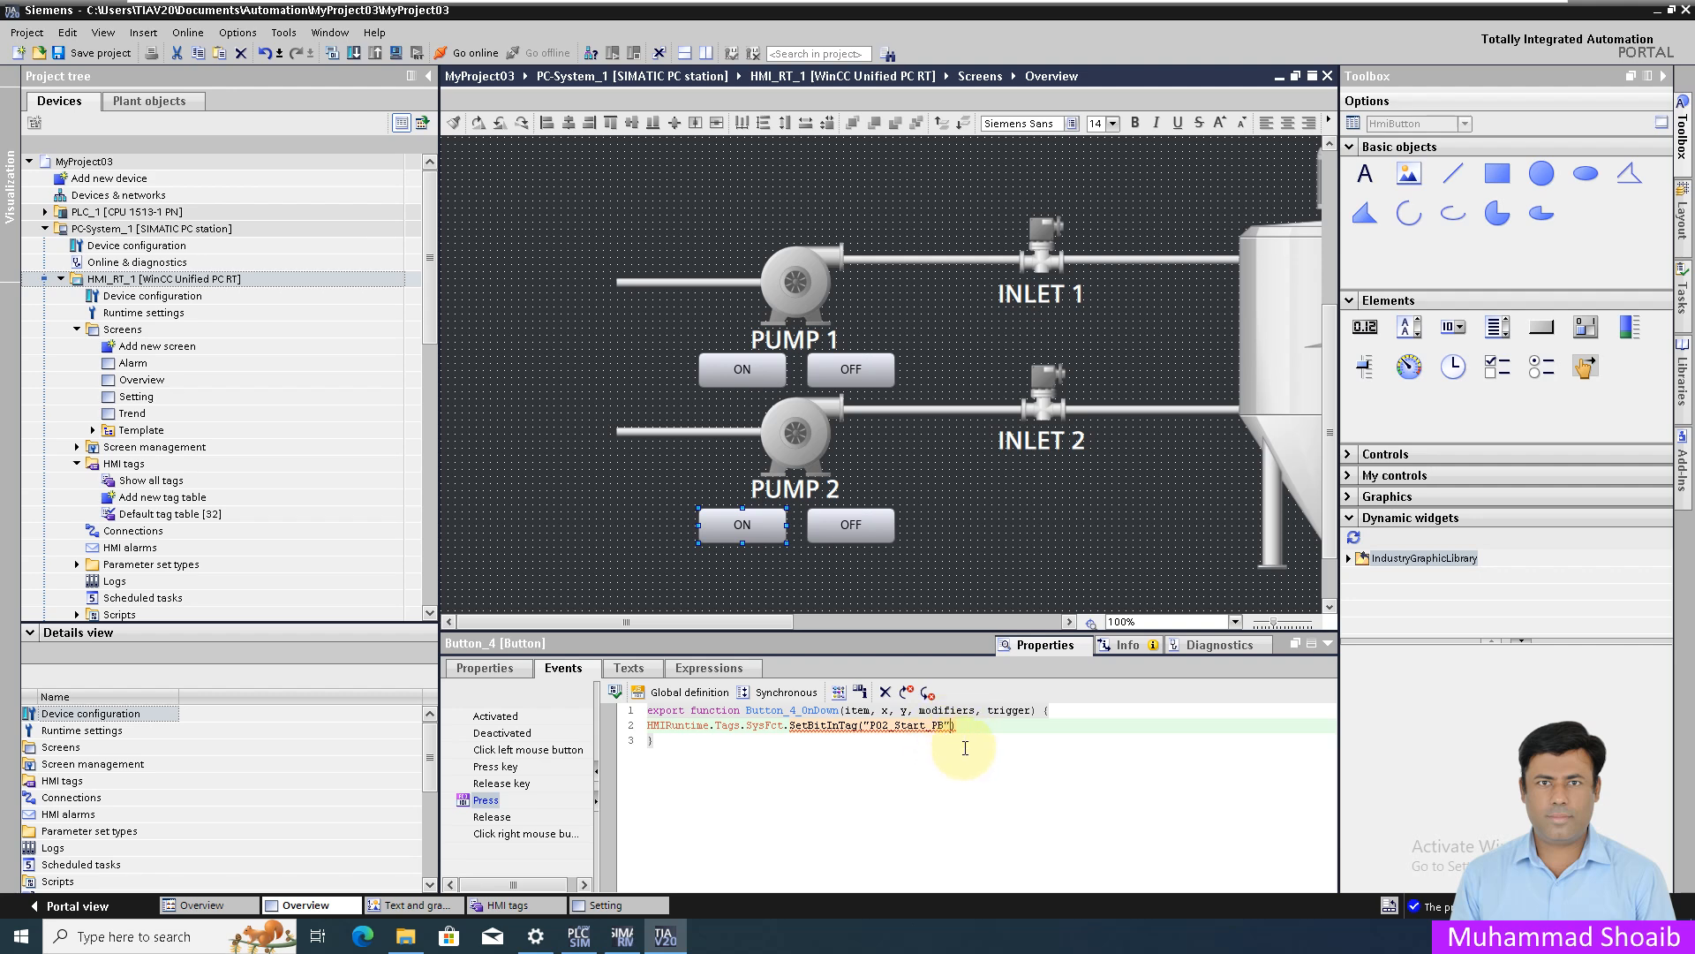
text(,0)
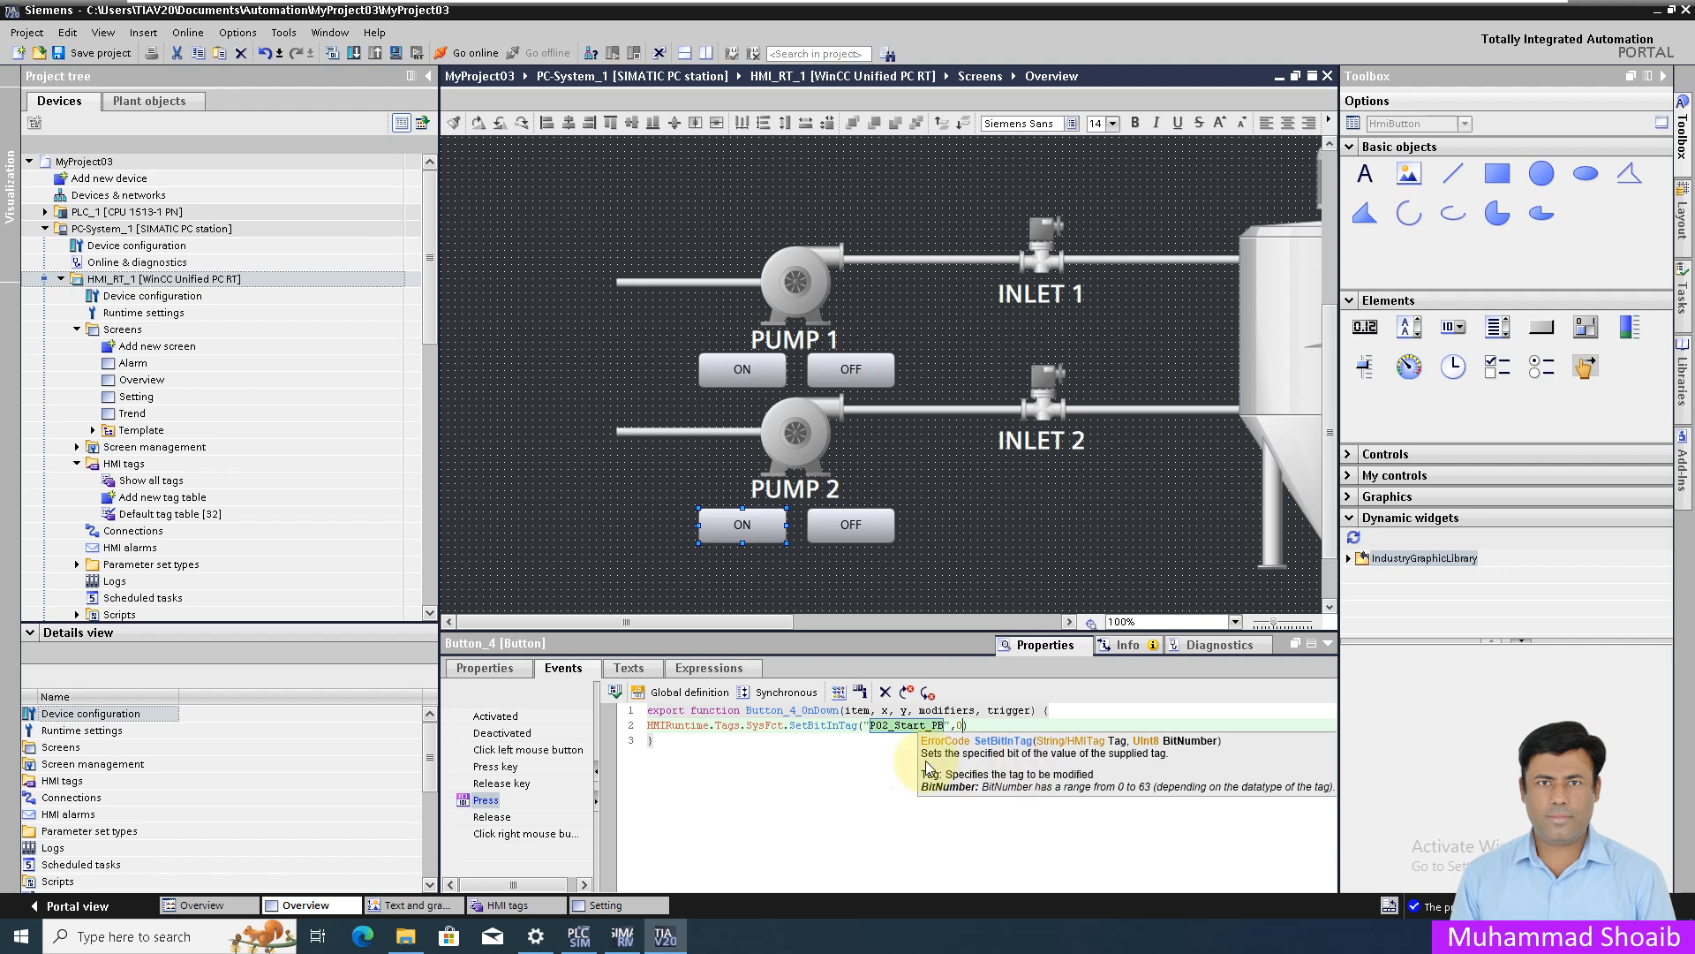
click(850, 762)
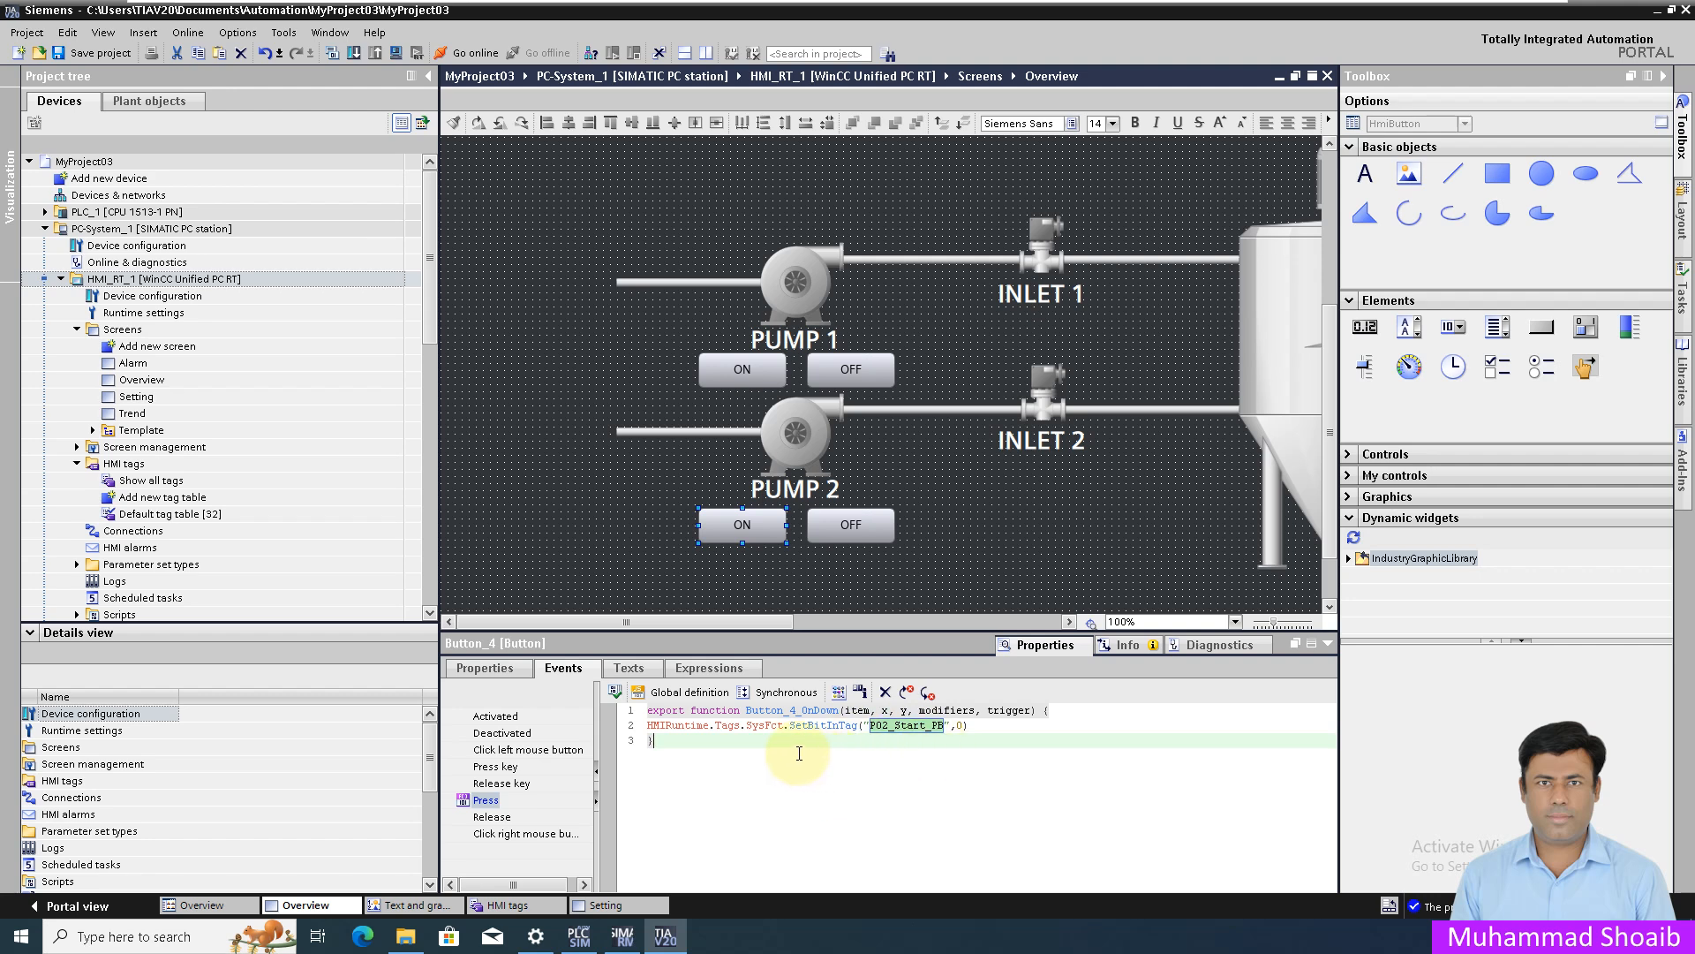
click(1007, 724)
text(;)
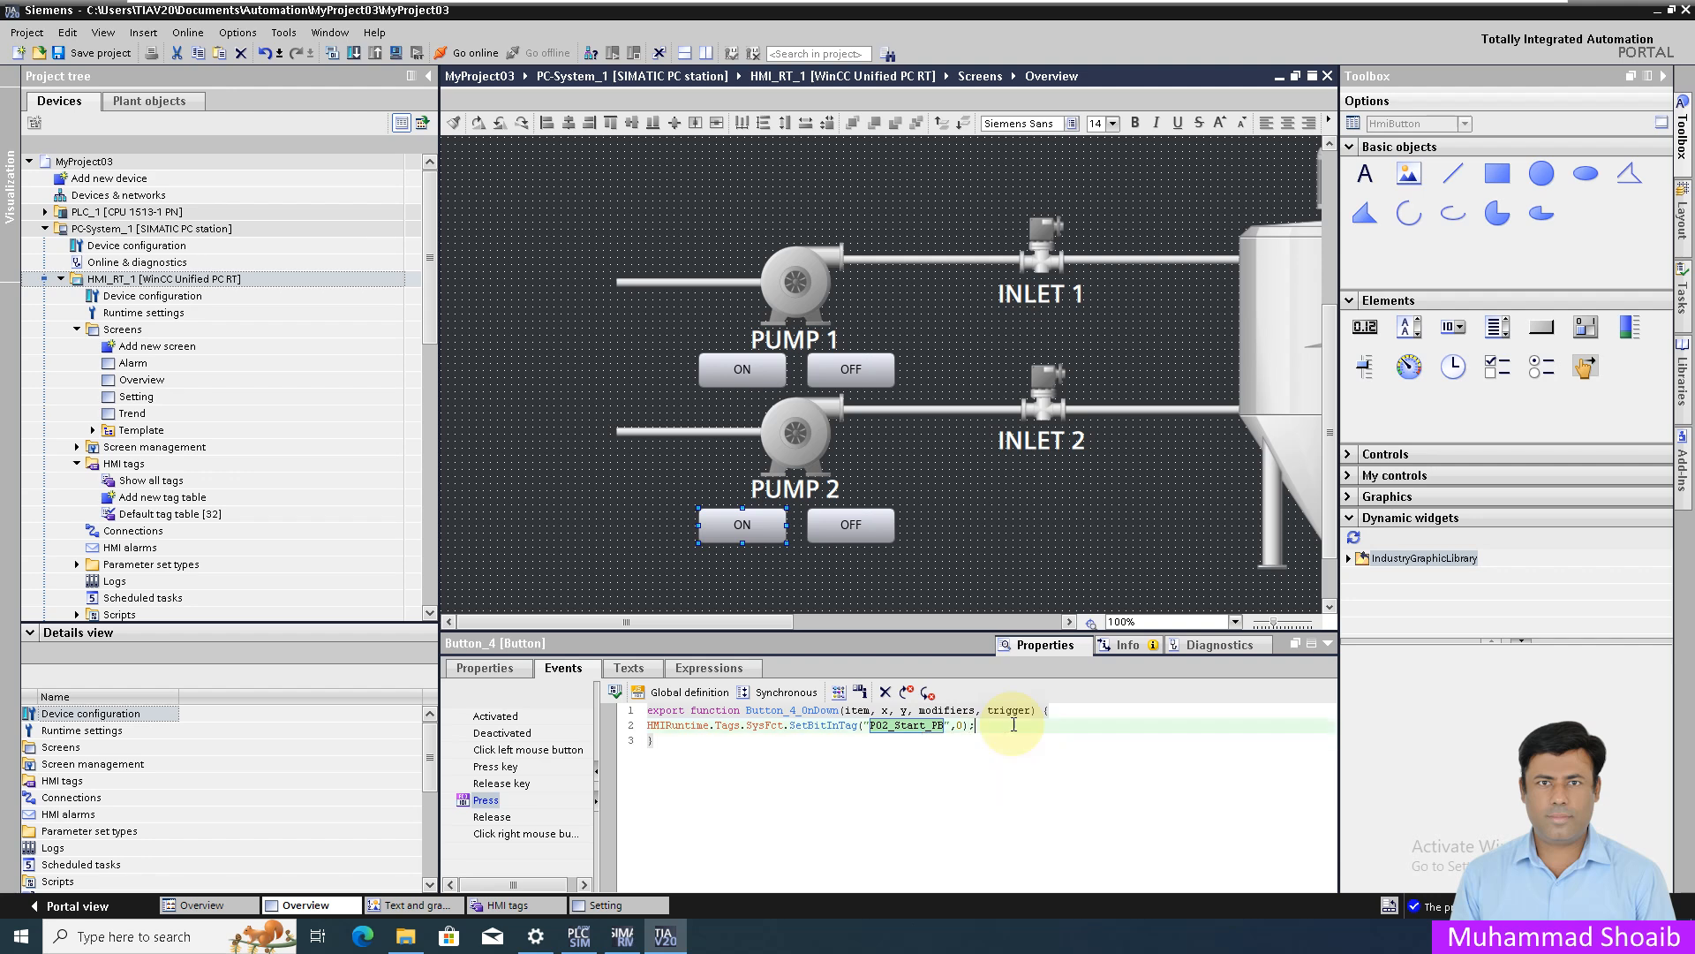
click(909, 782)
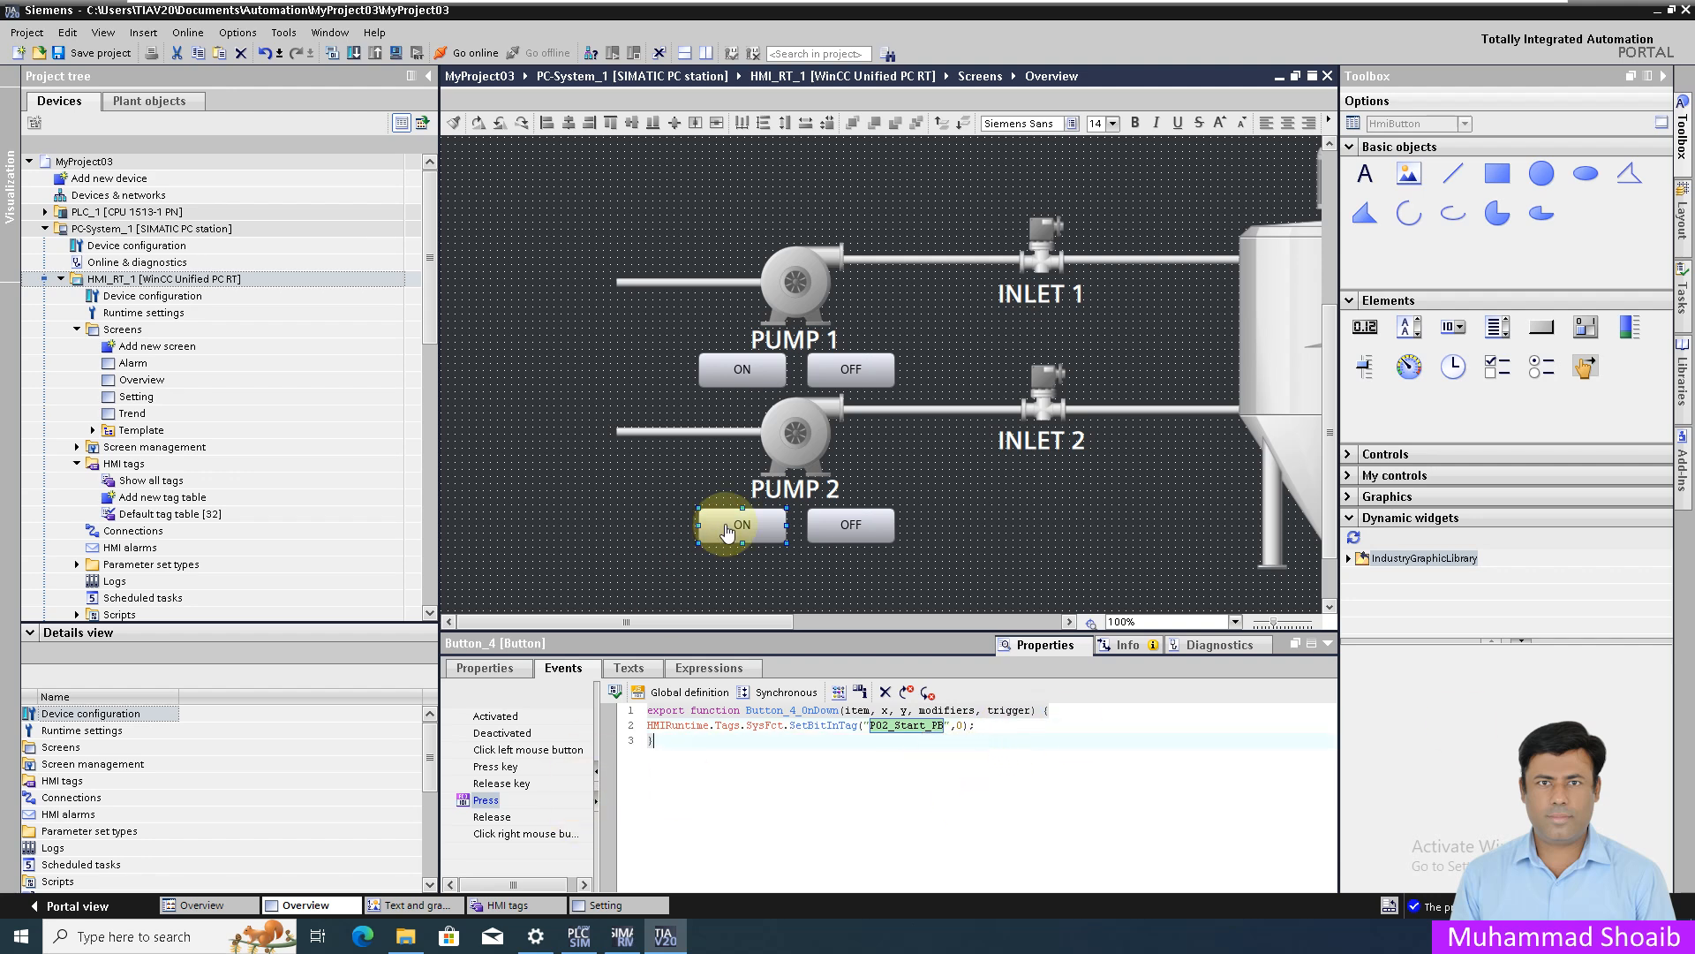
click(850, 522)
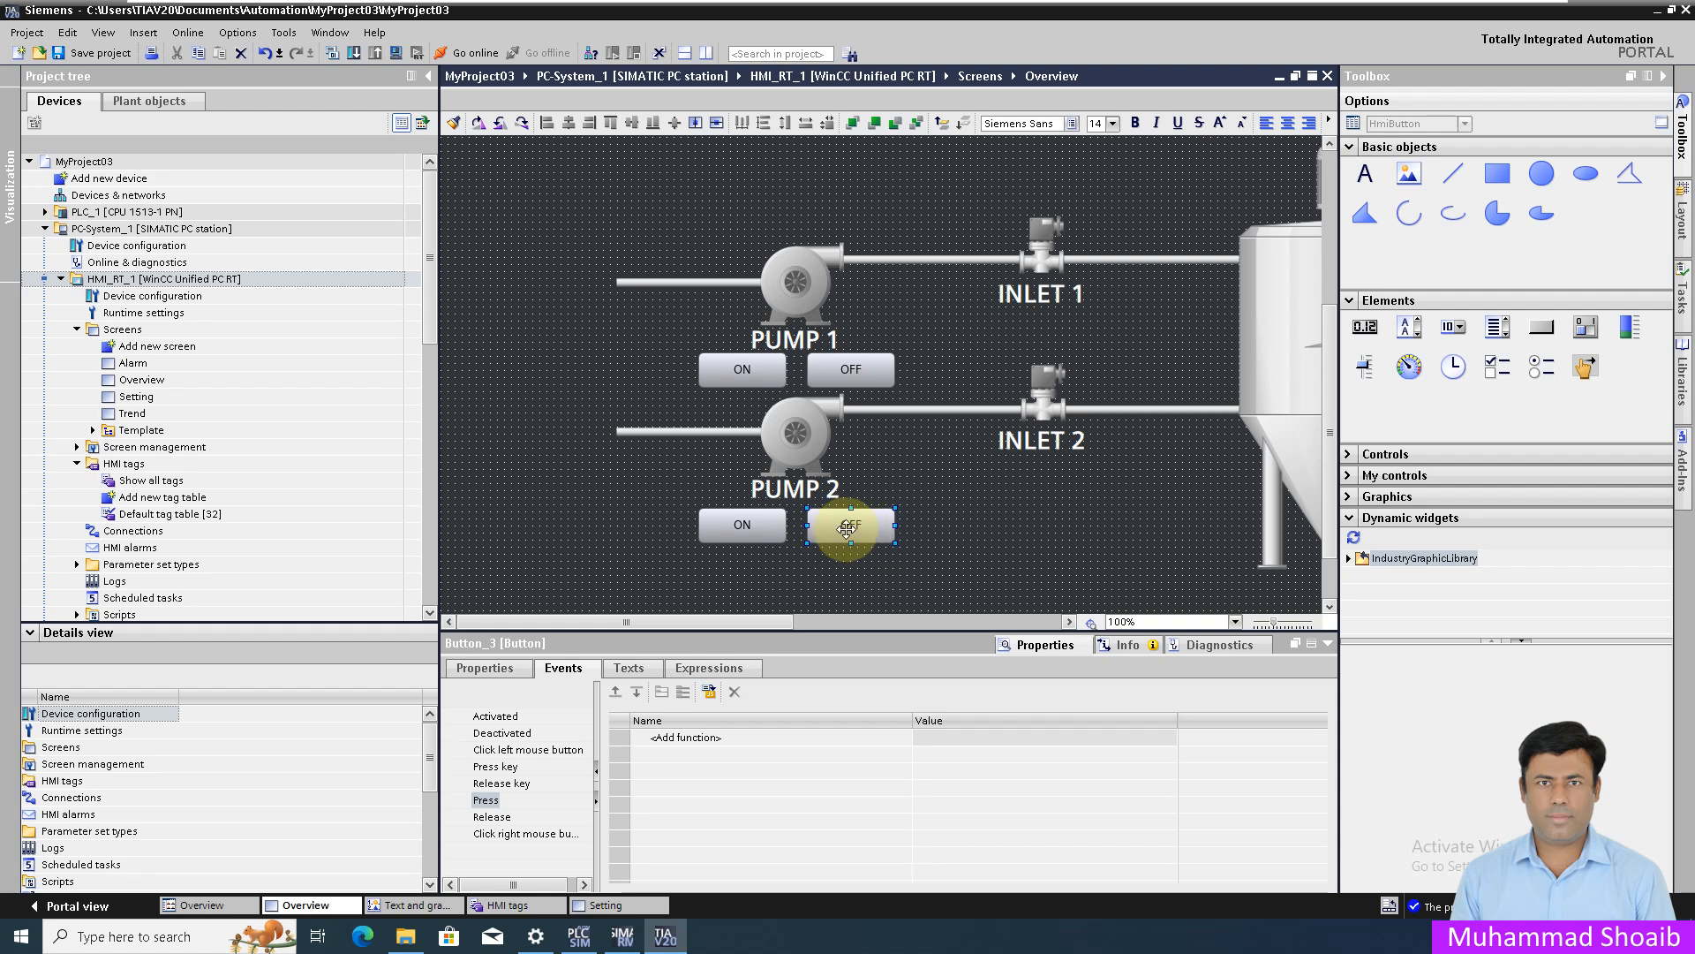
- Convert Pump 2 OFF's Press event to a script calling HMIRuntime.Tags.SysFct.ResetBitInTag
click(488, 800)
click(709, 695)
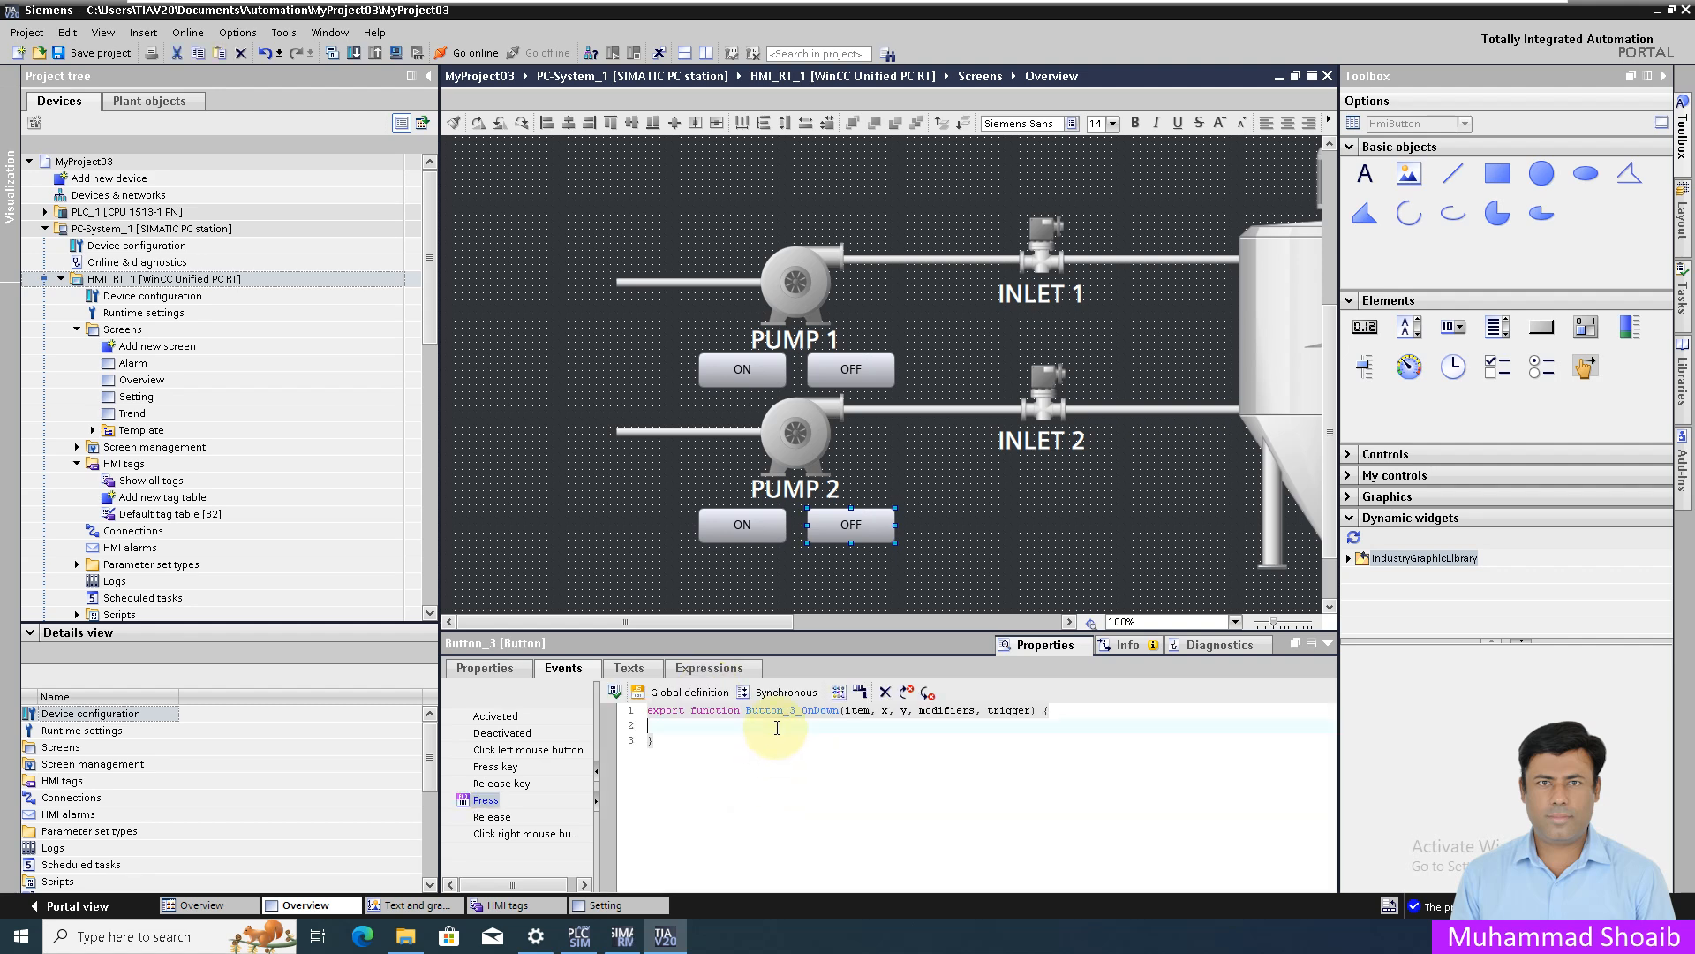
text(HMIRuntime.tag)
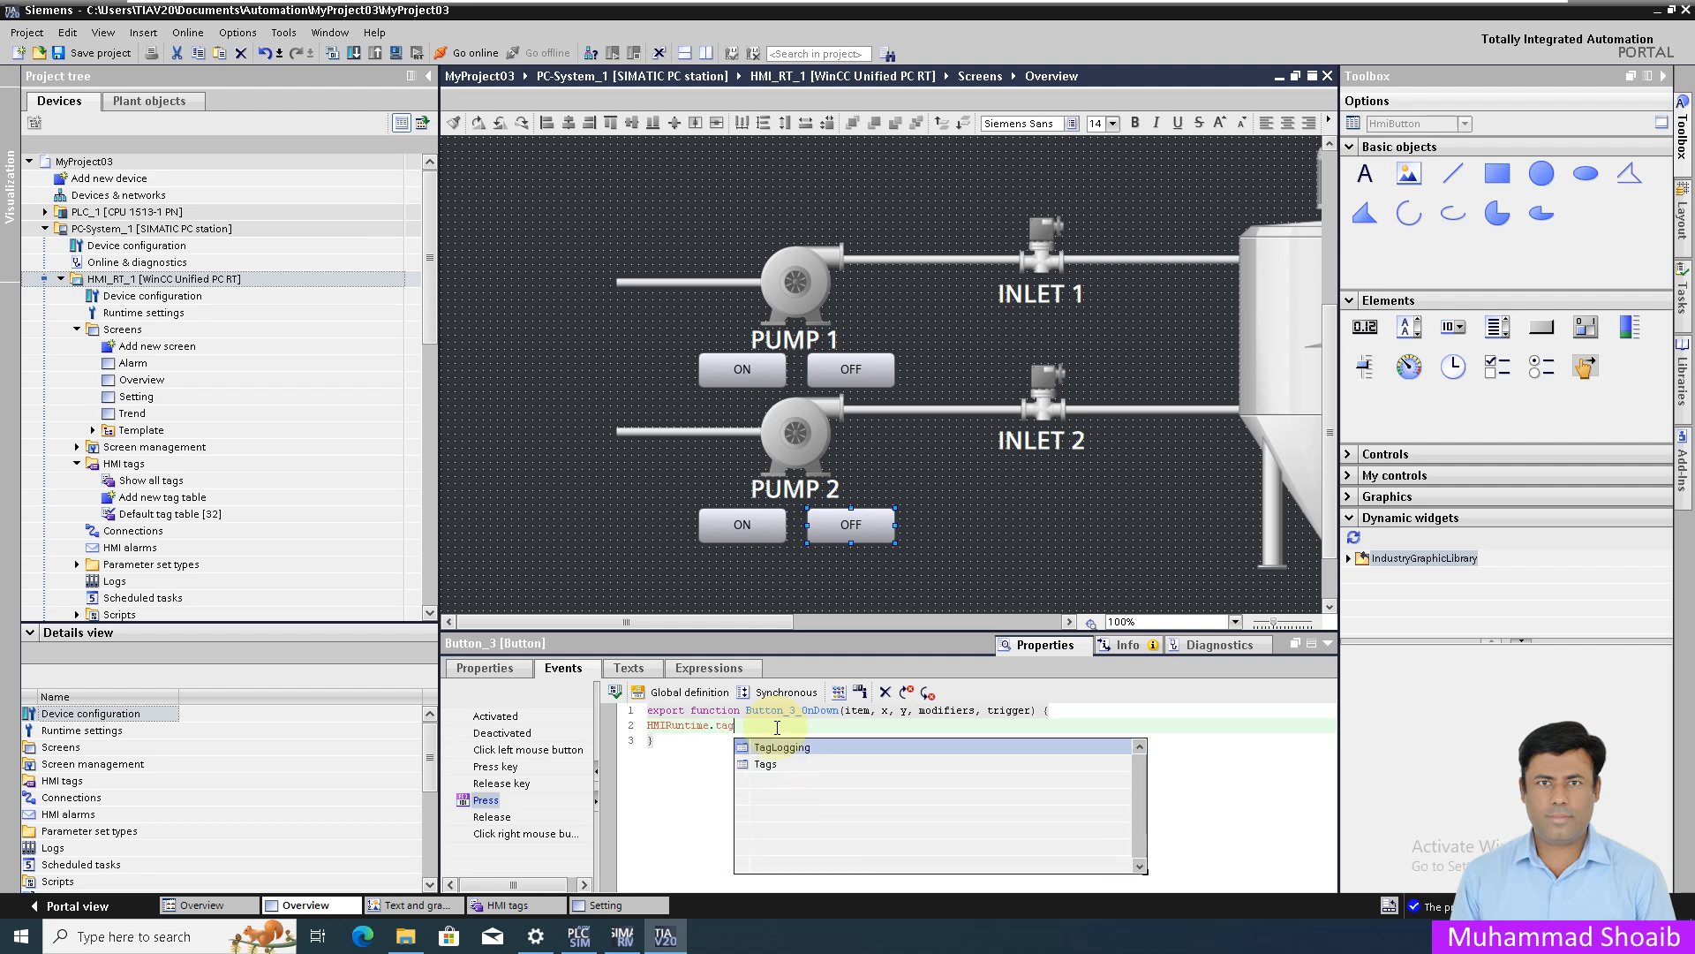
key(Down)
key(Return)
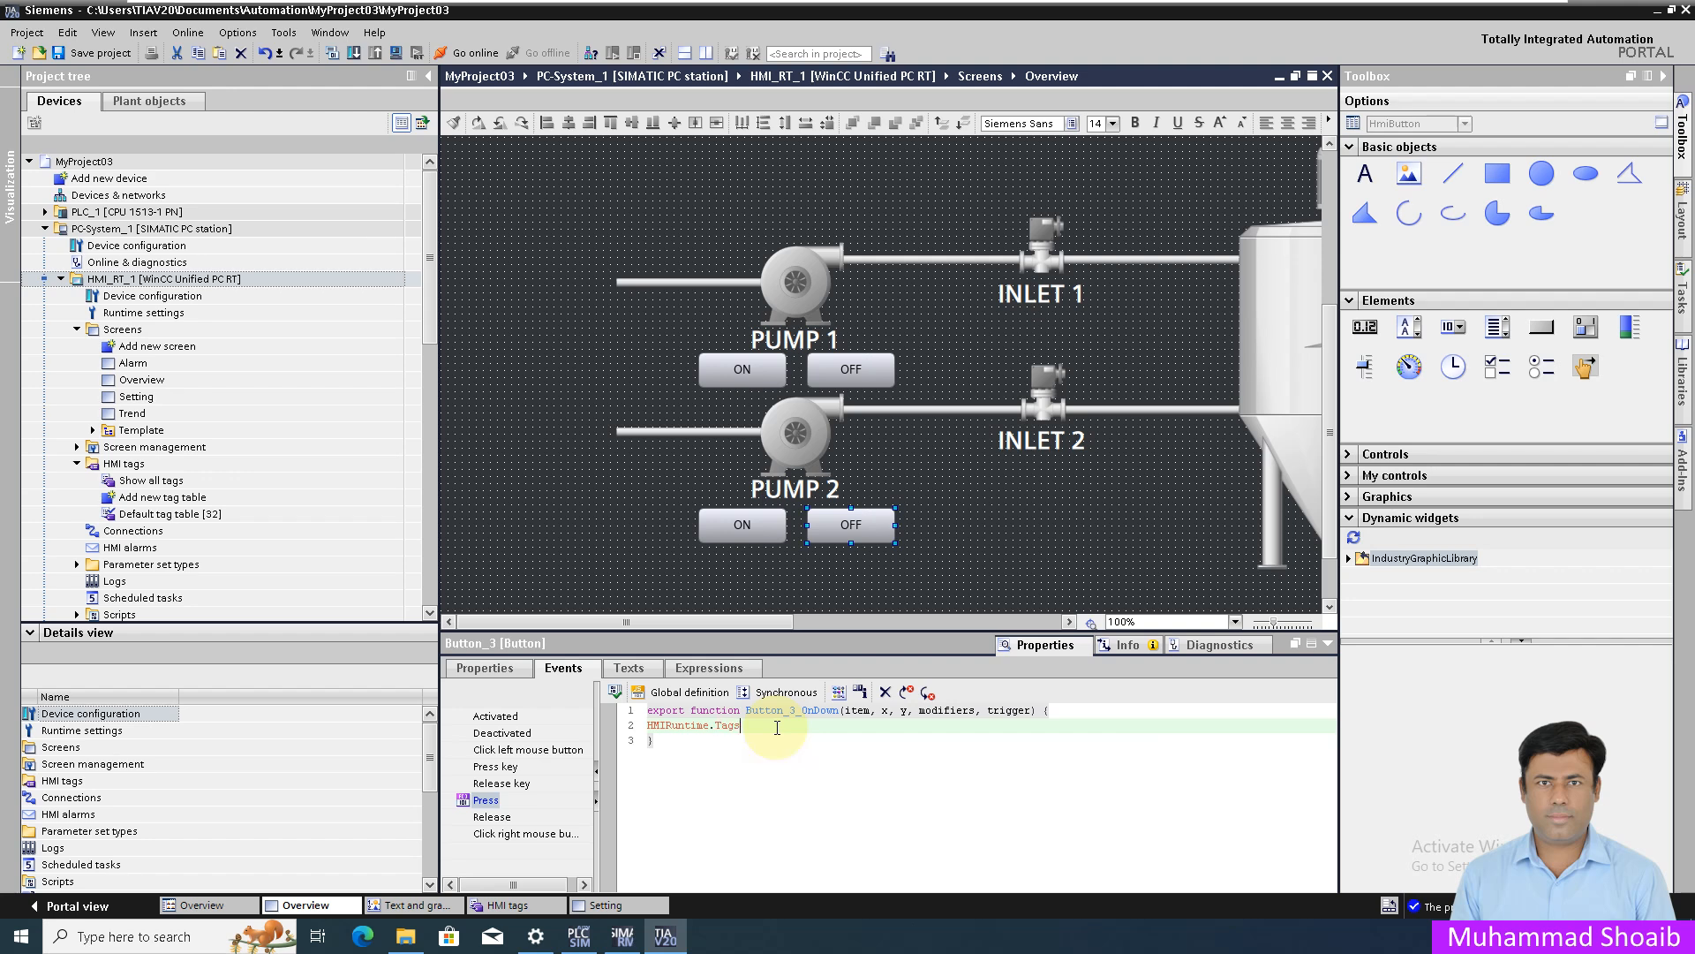
text(.sy)
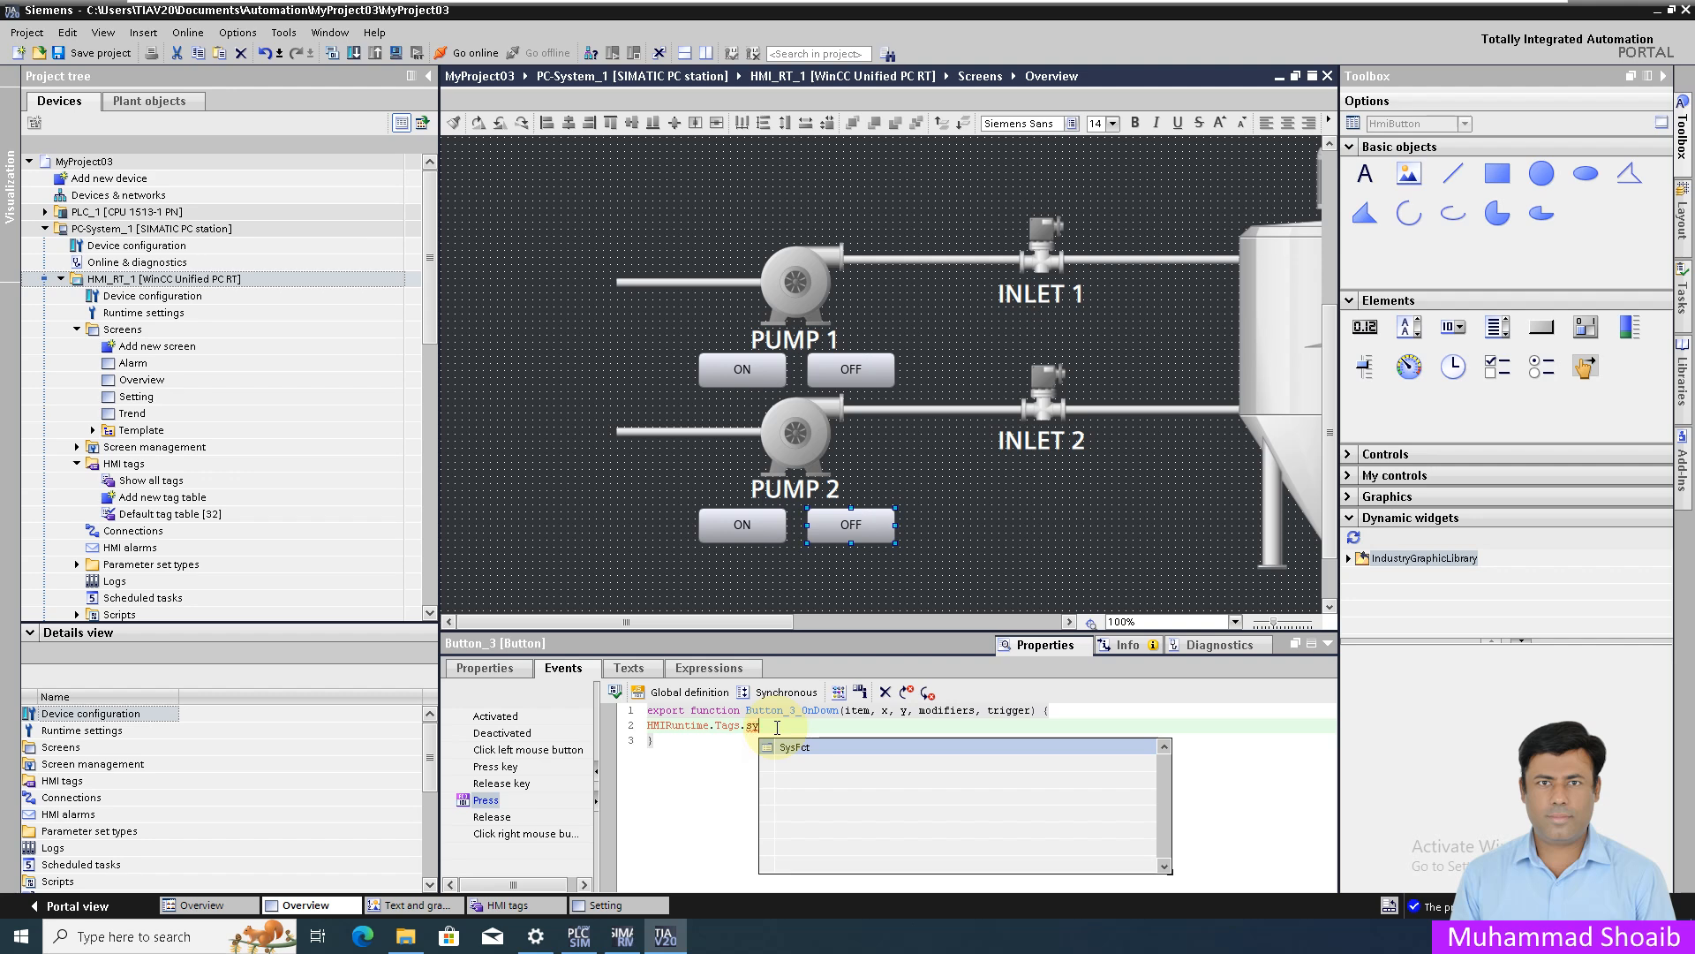
key(Return)
text(.re)
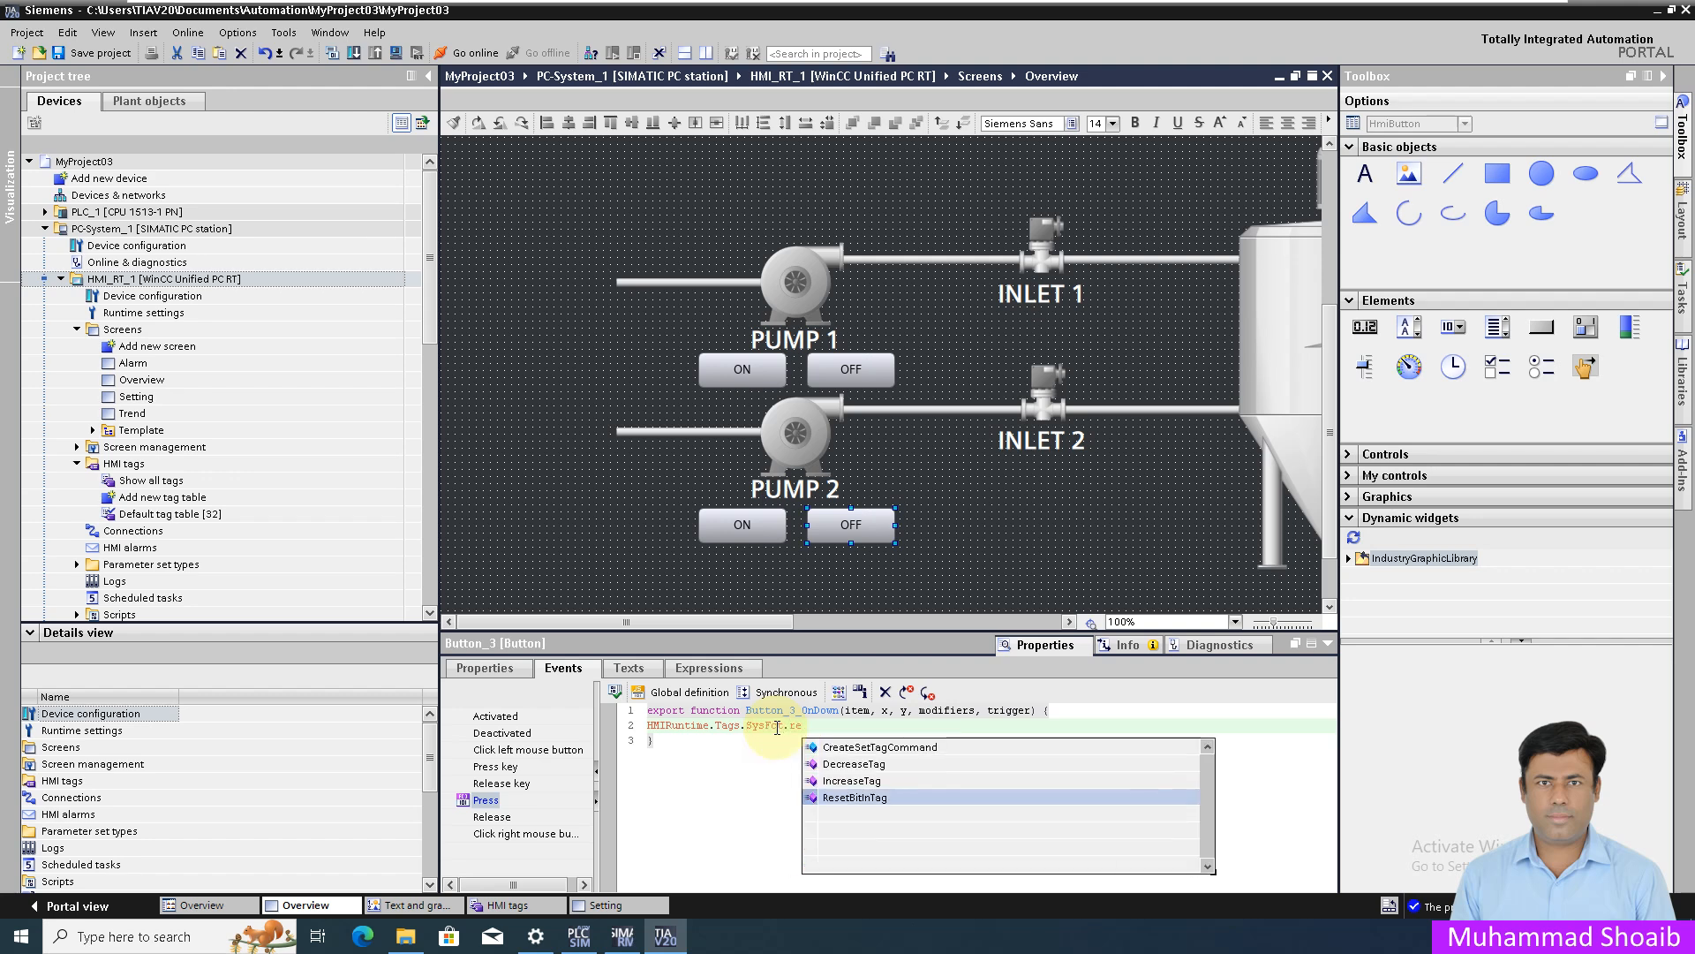
key(Return)
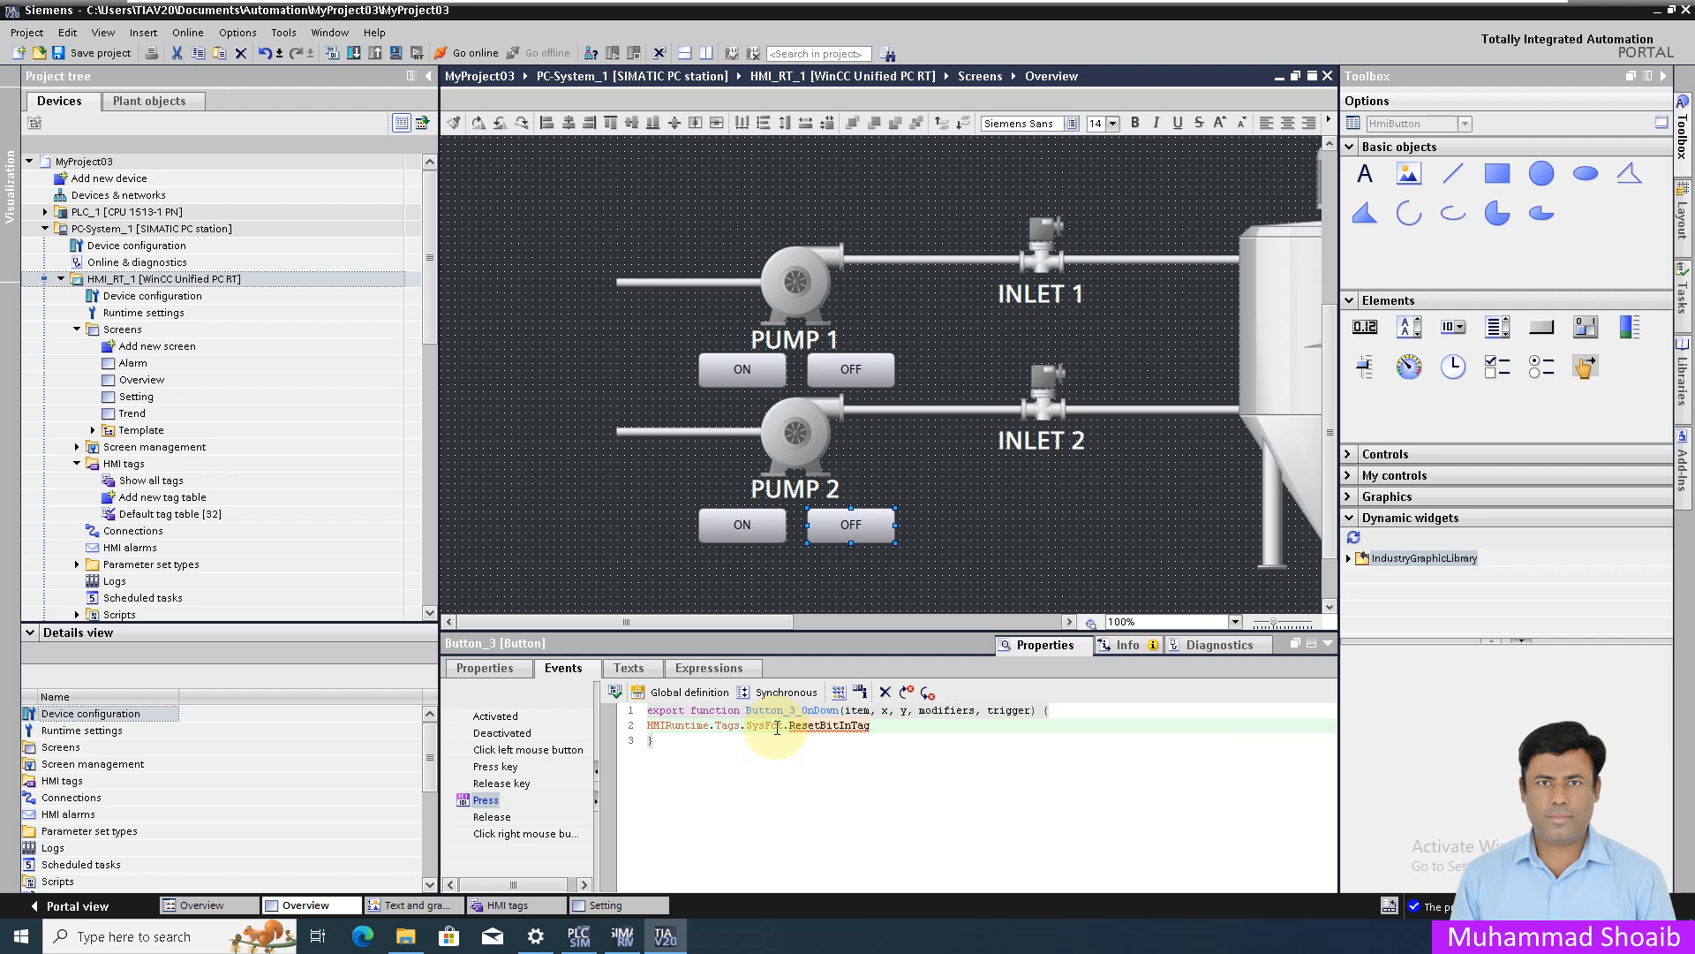
- Fill in the arguments as ("P02_Start_PB",0); to end the statement
text(()
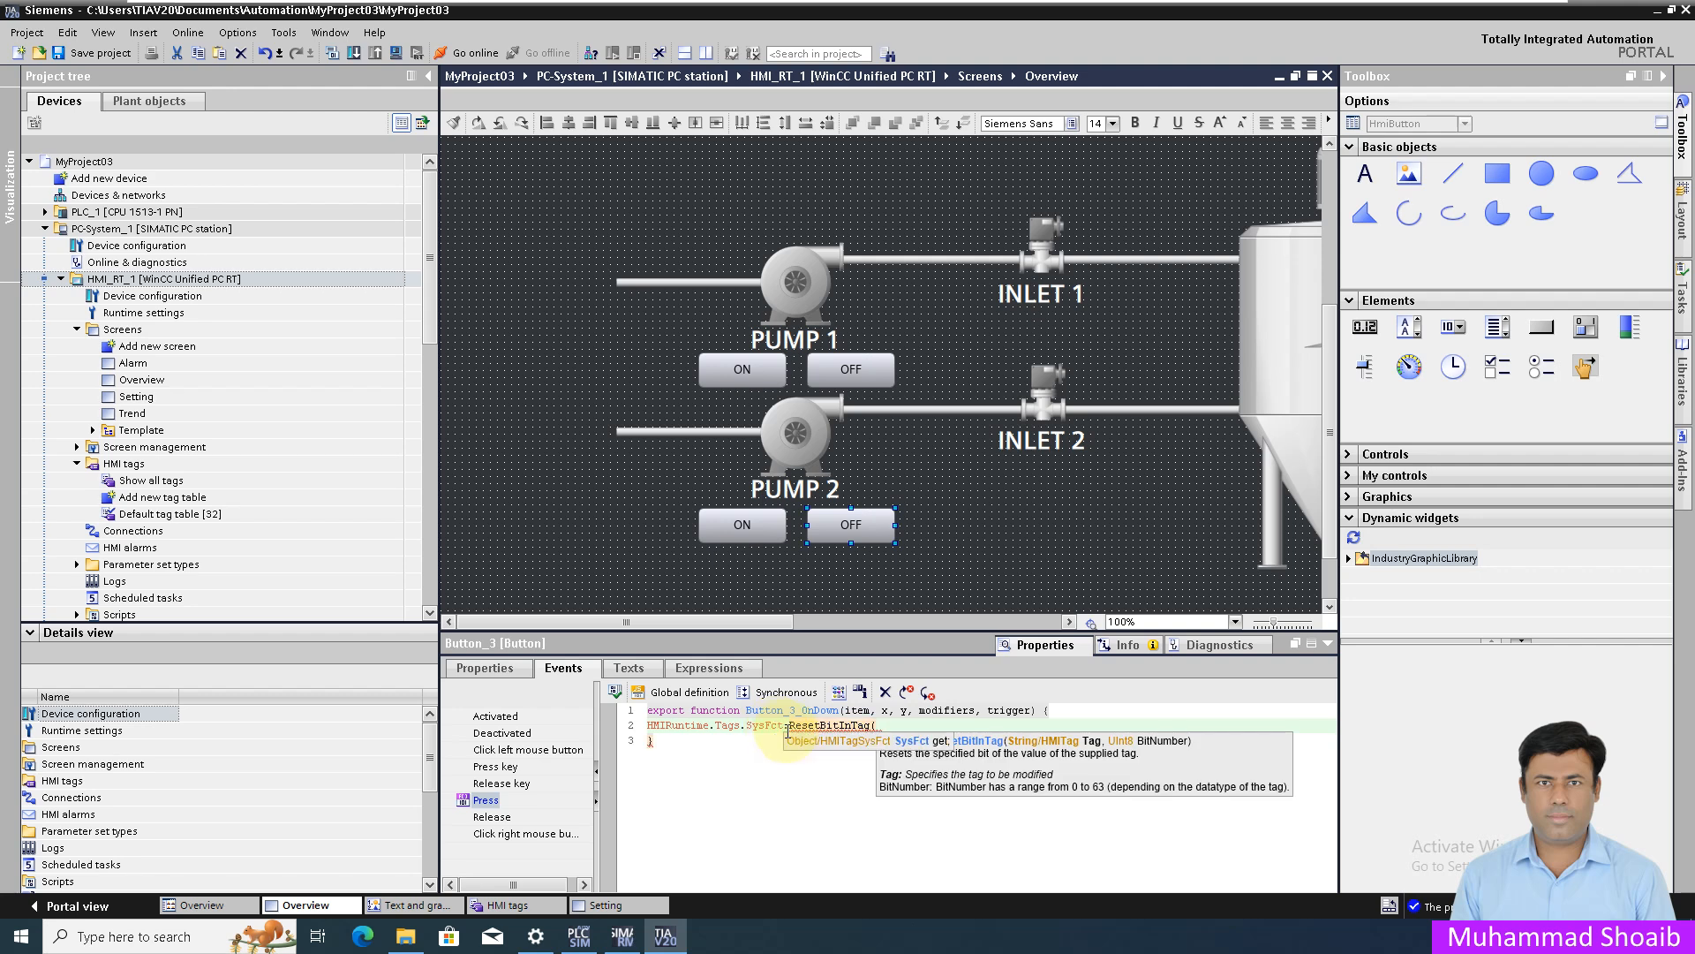
text(")
key(Left)
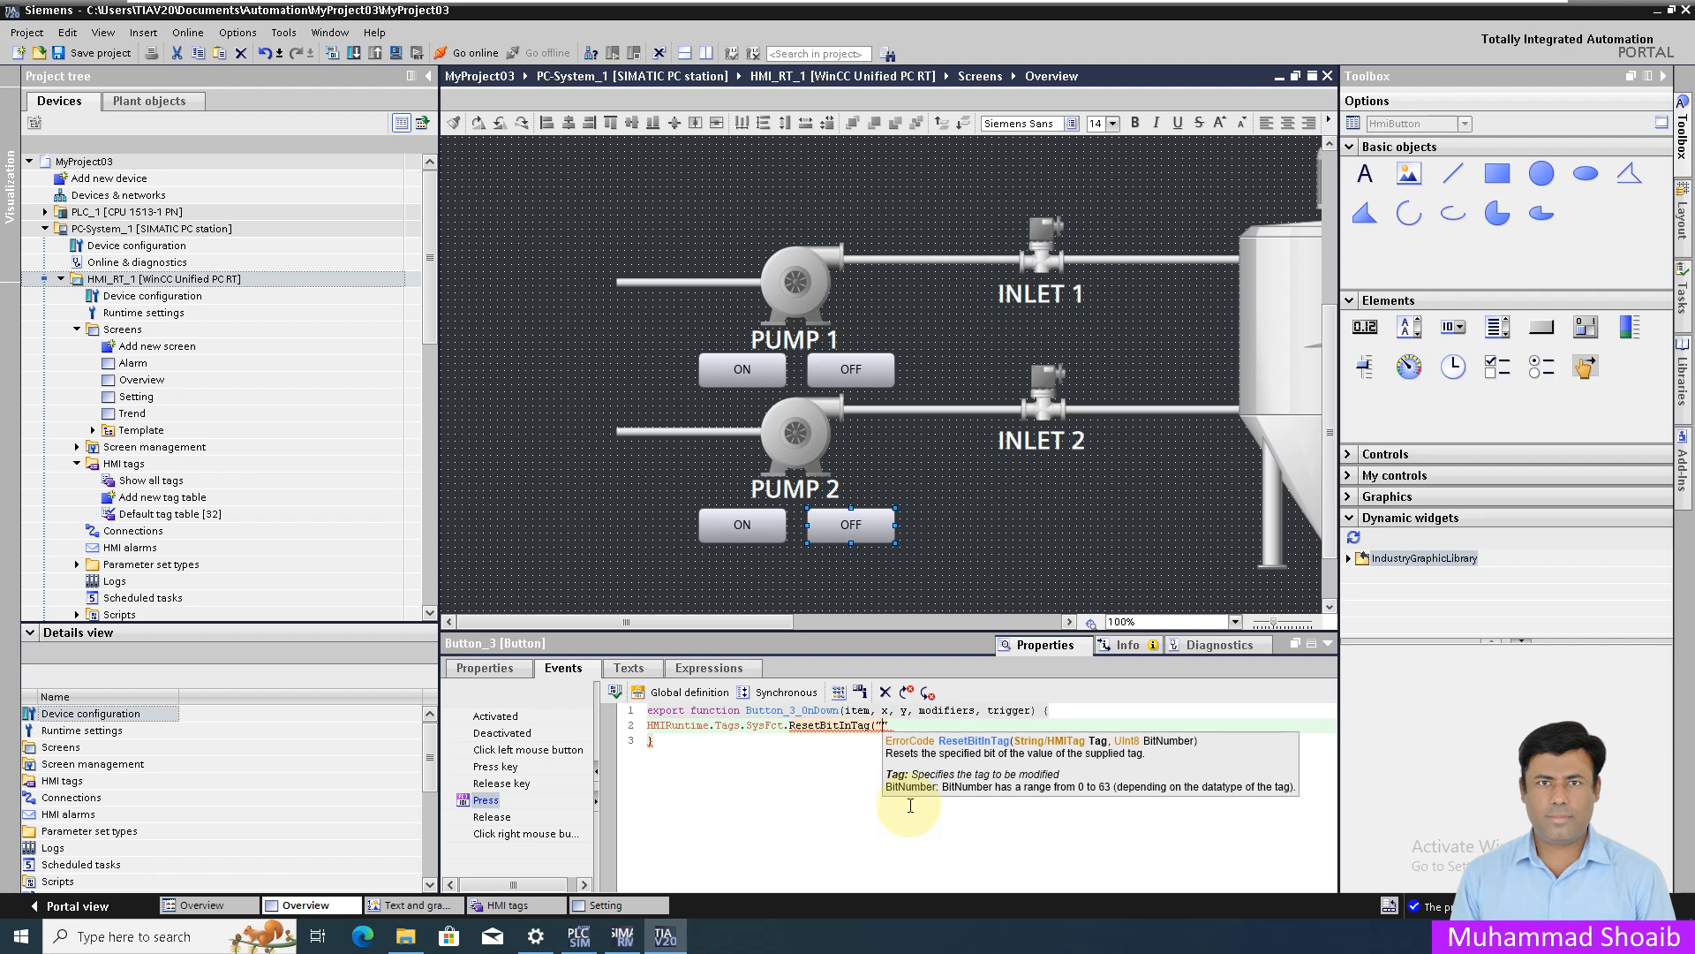
text(P02_Start_PB",0)
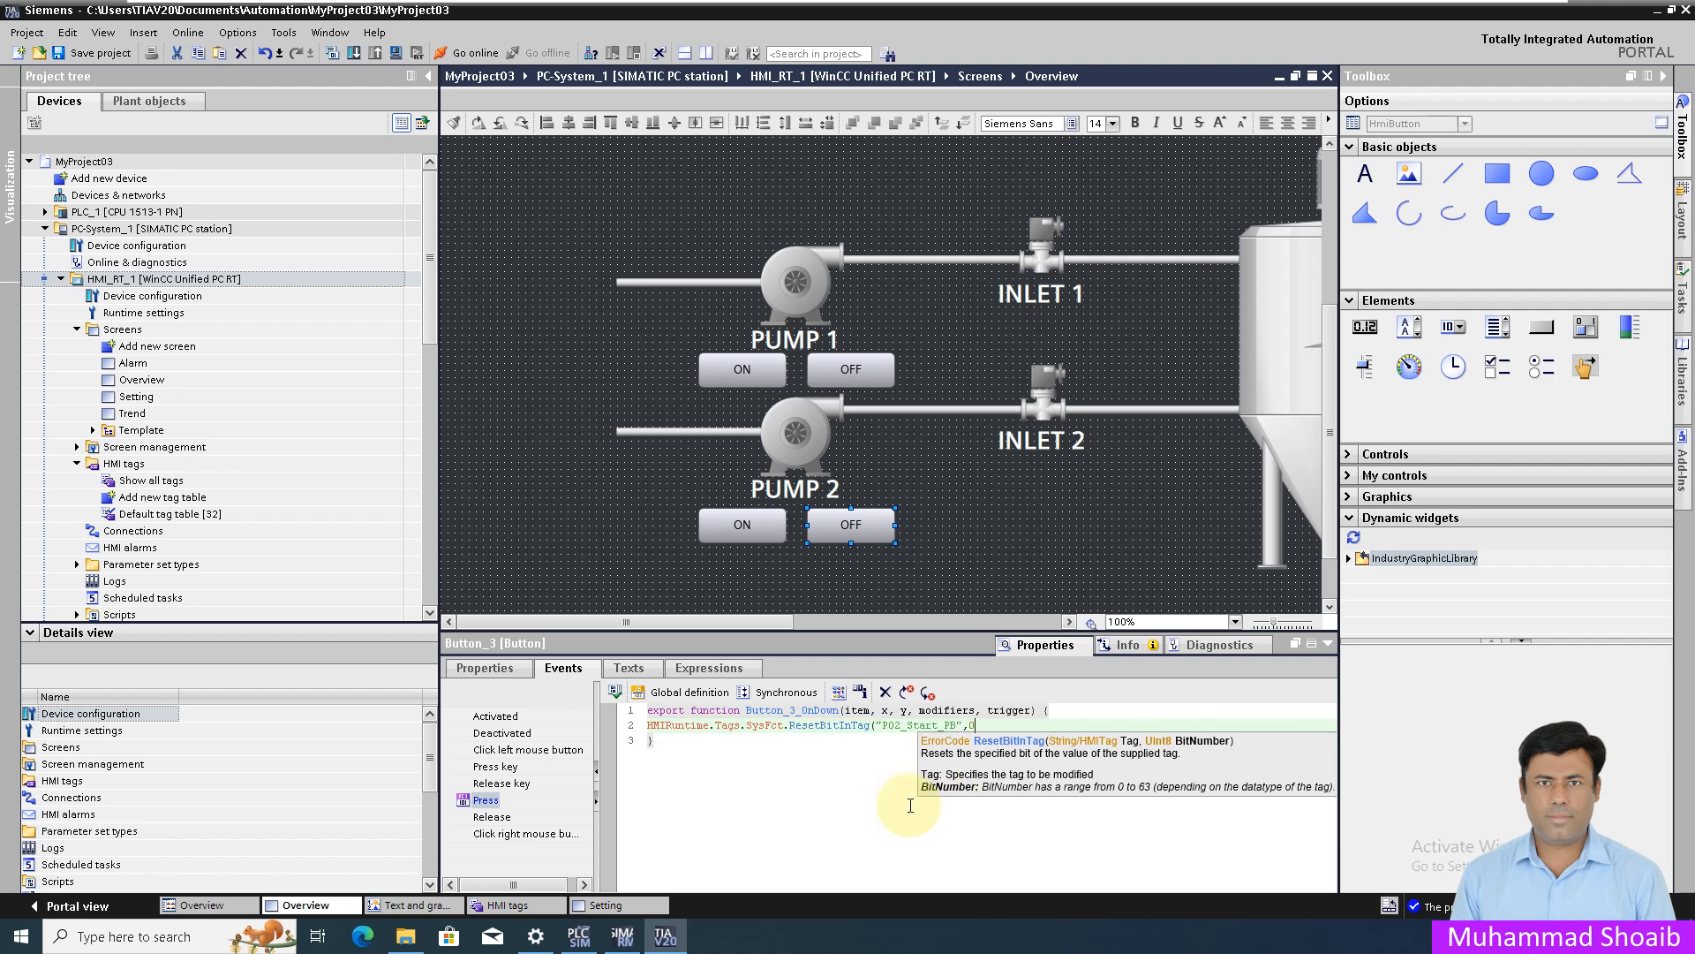
text();)
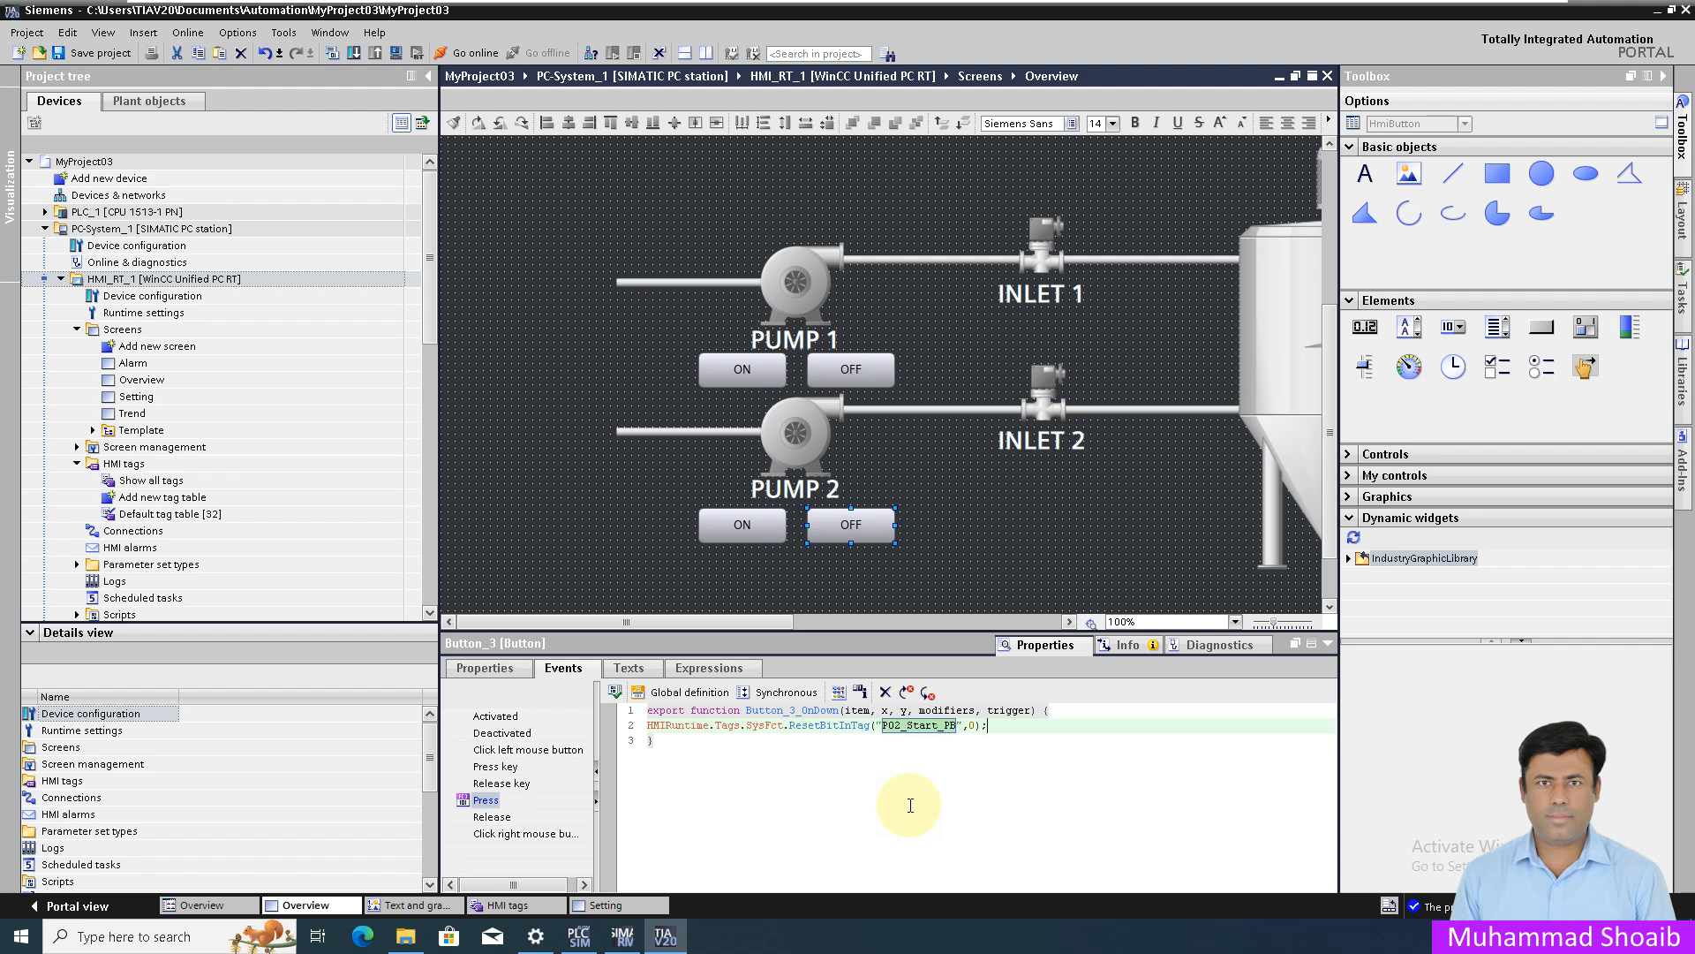
key(Return)
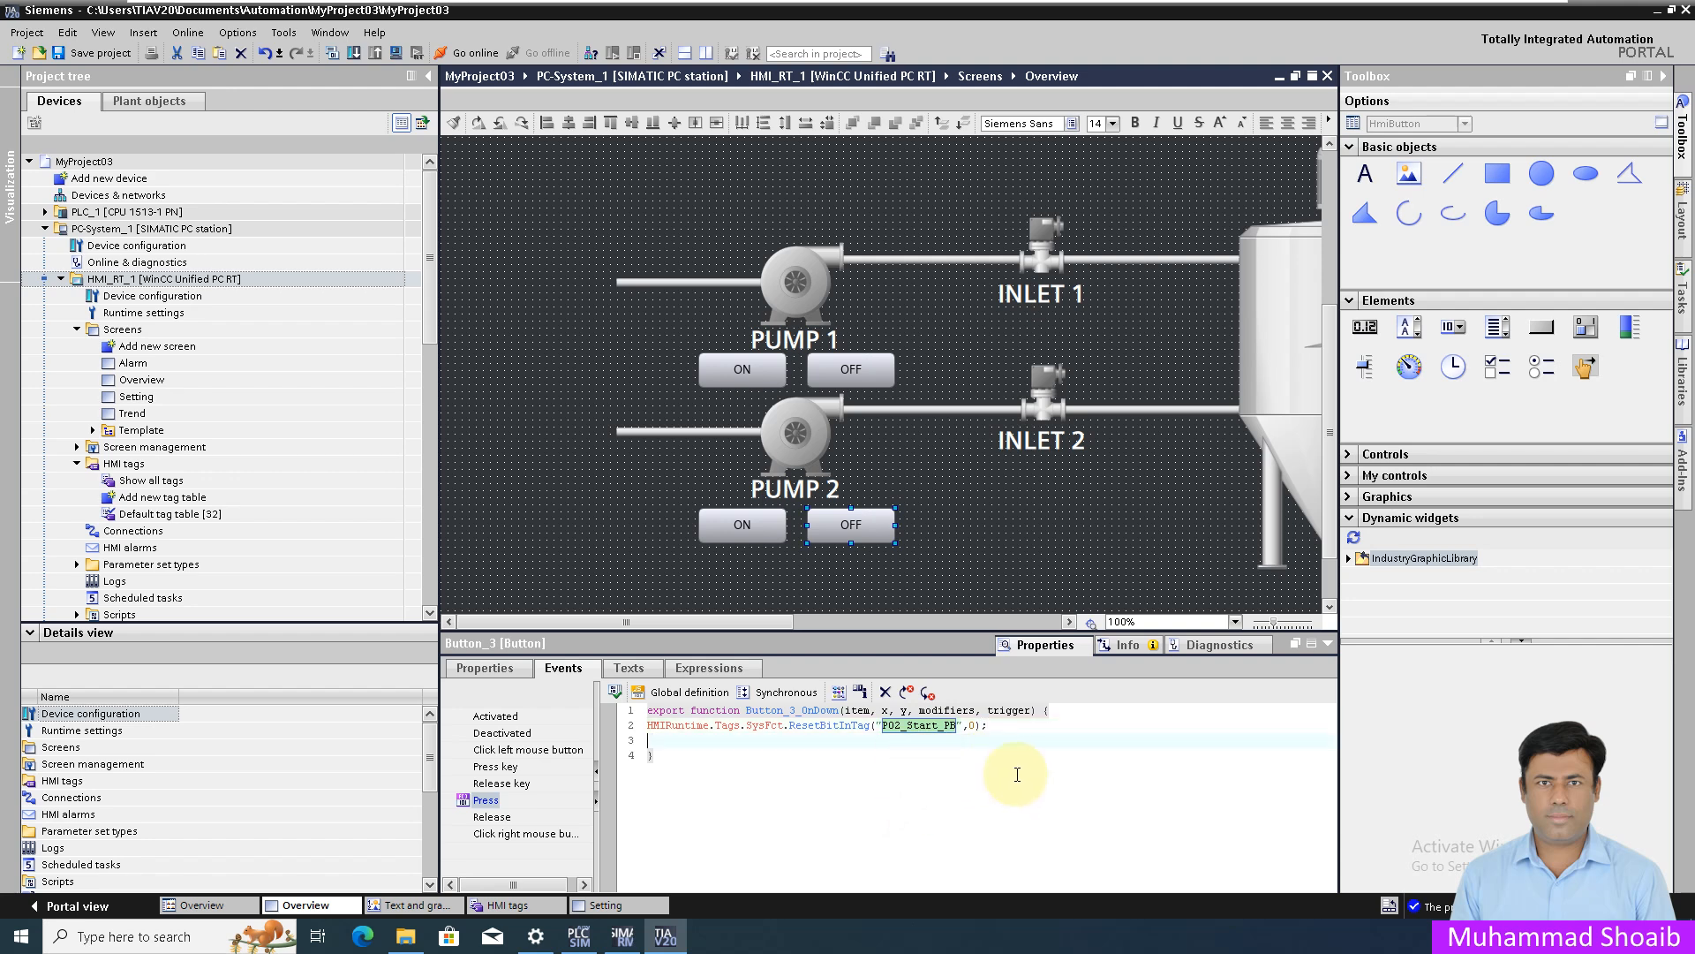
- Save the project and download HMI_RT_1's software, loading with 0 errors and 0 warnings
click(108, 54)
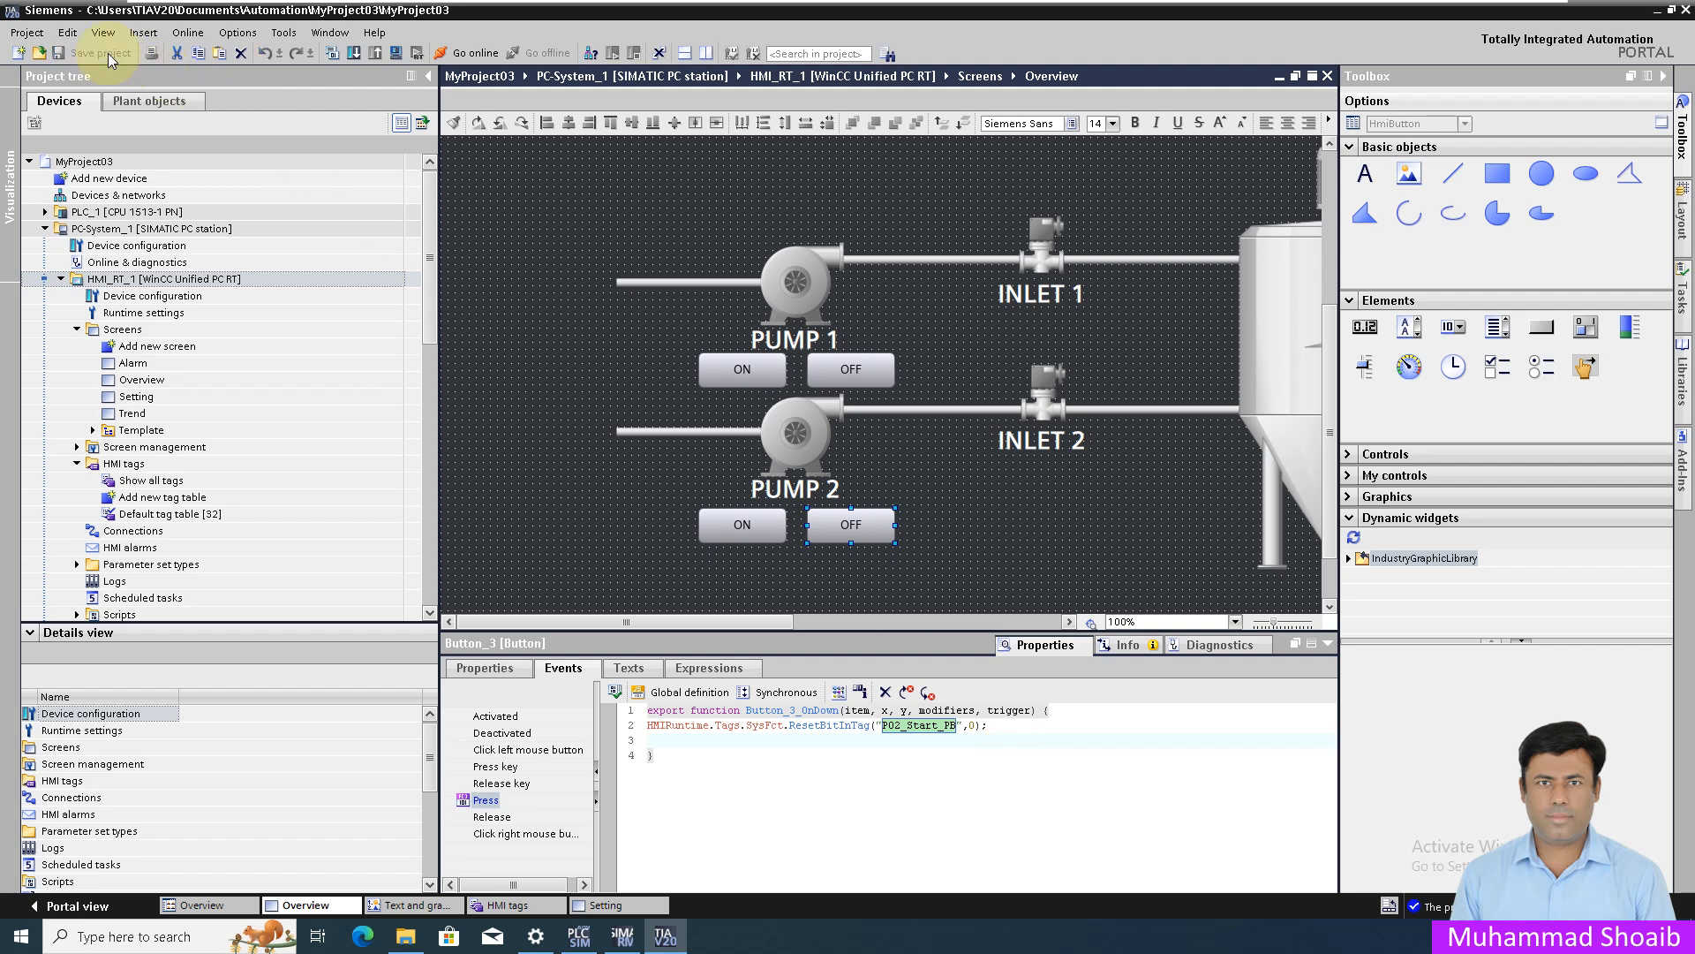
right_click(146, 281)
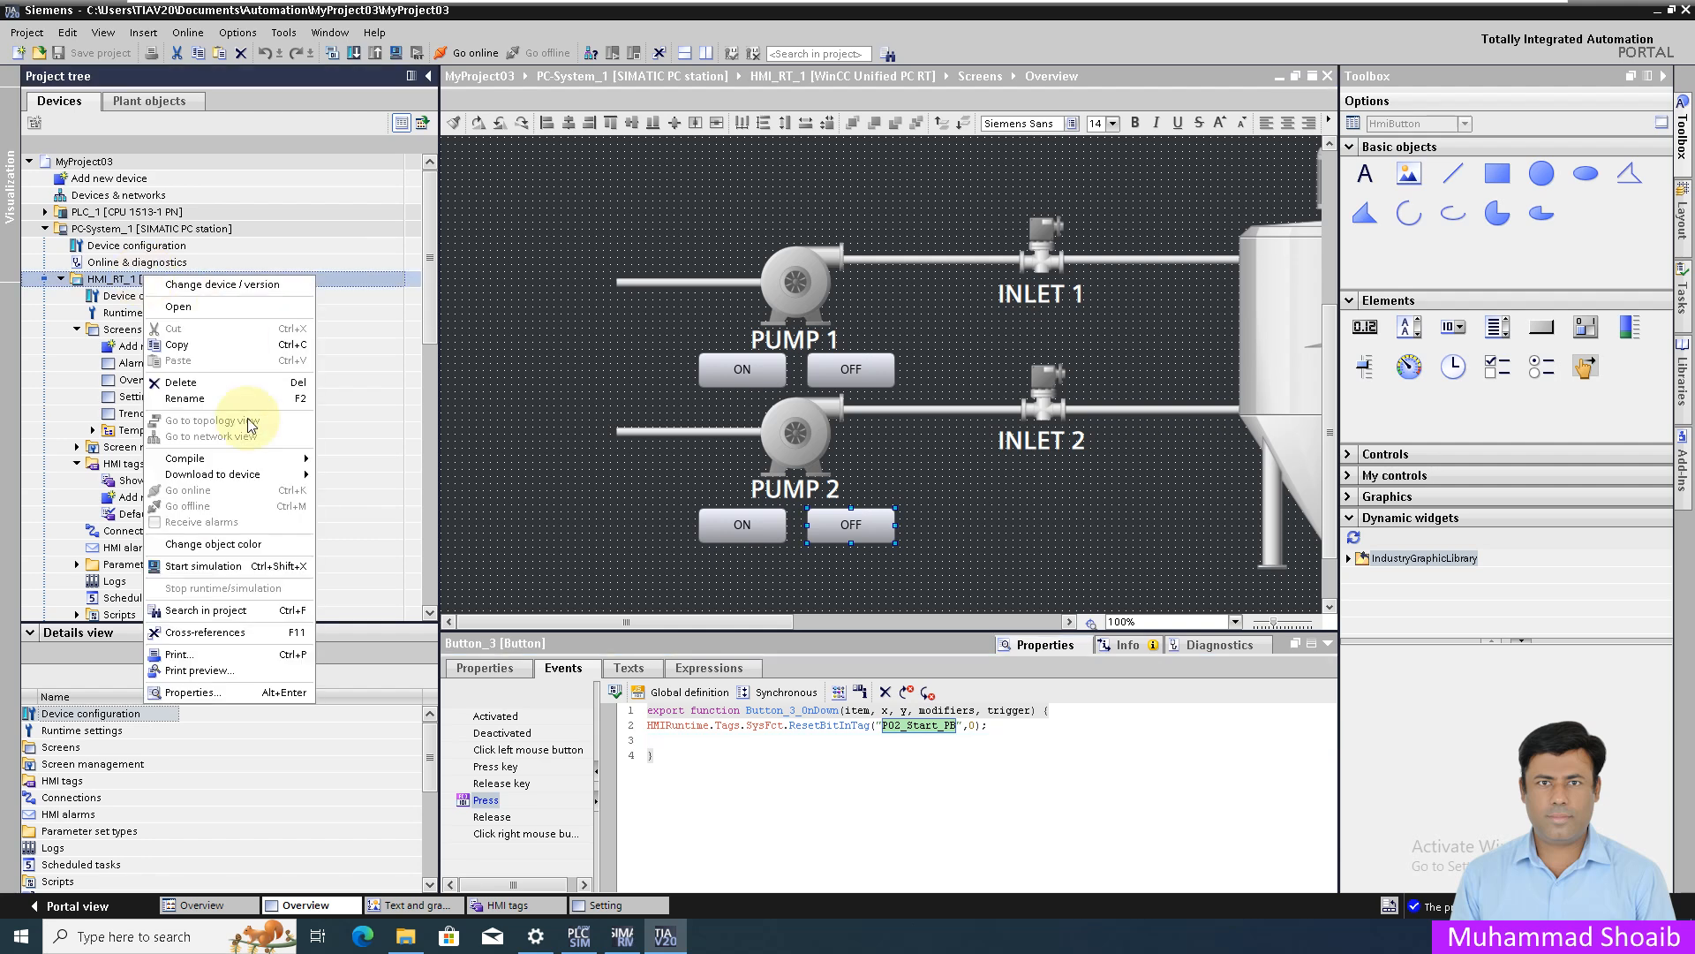
click(347, 485)
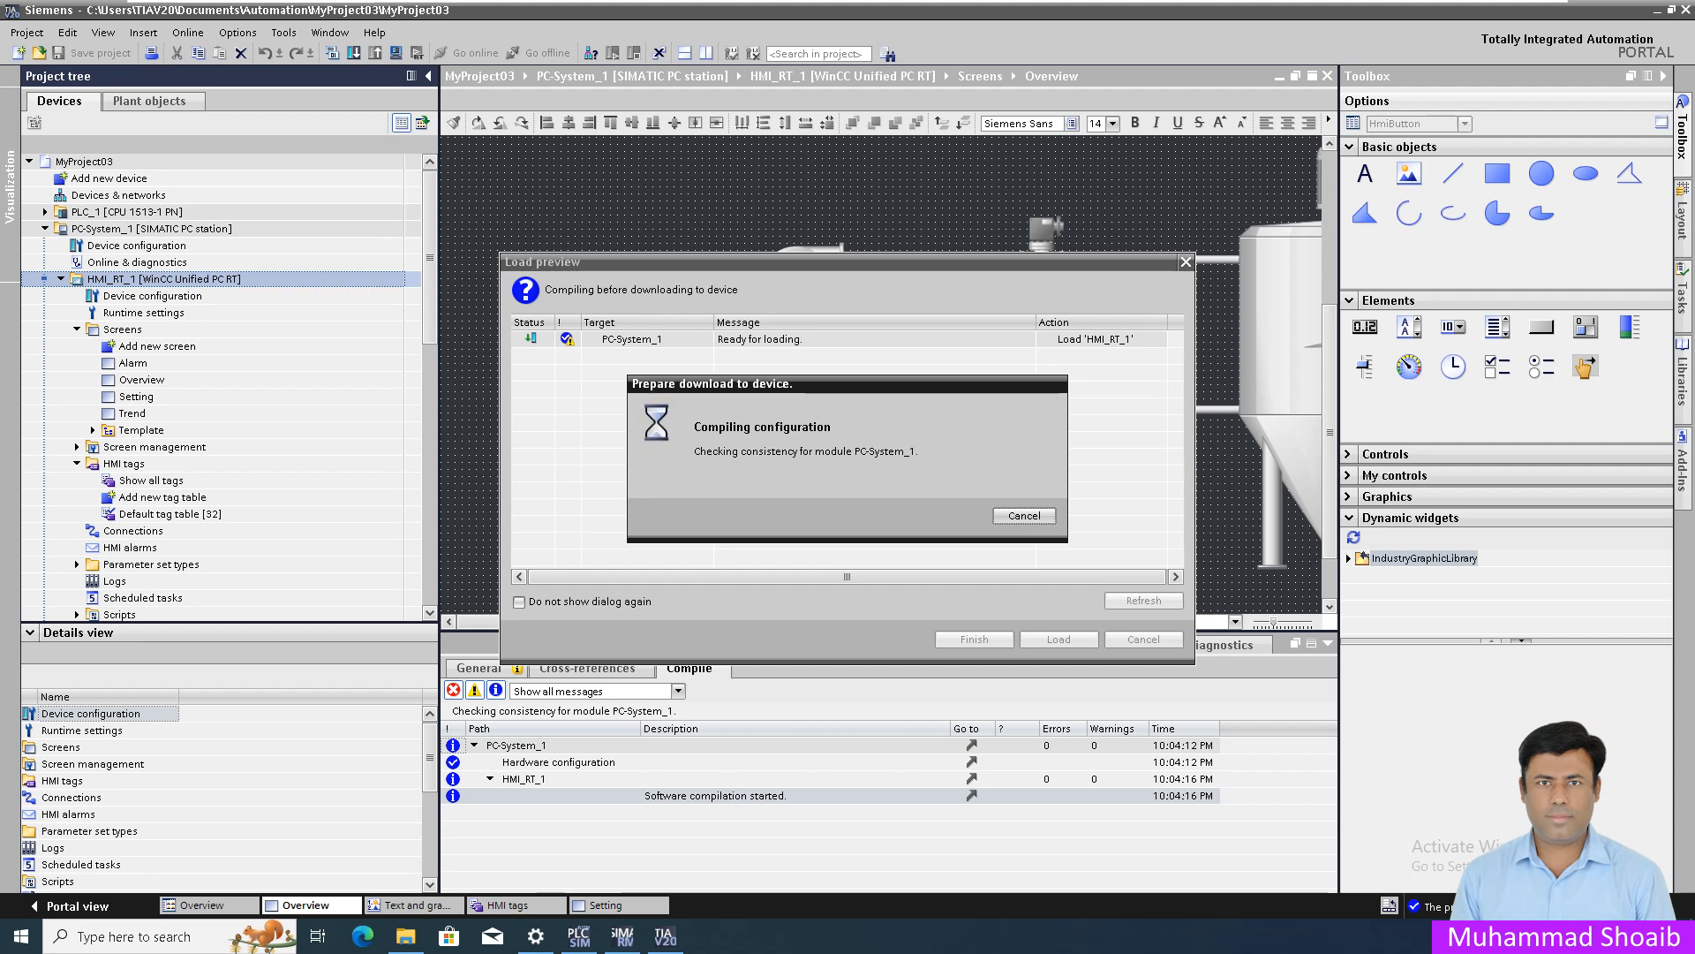
click(1057, 641)
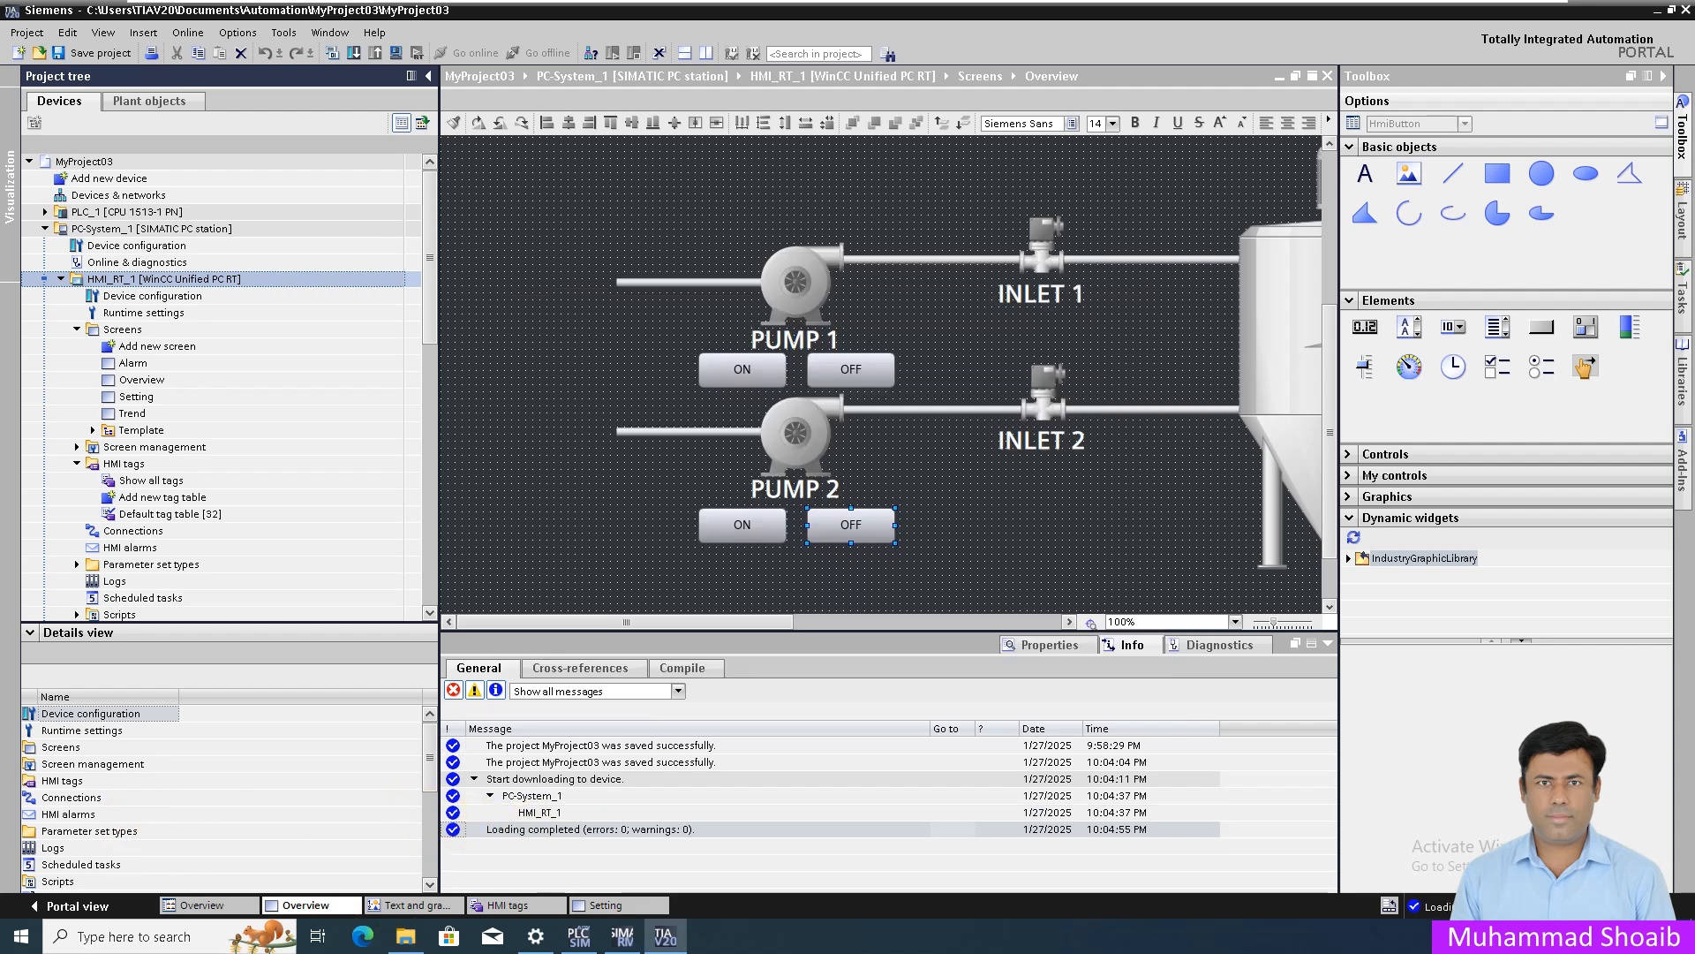
click(364, 937)
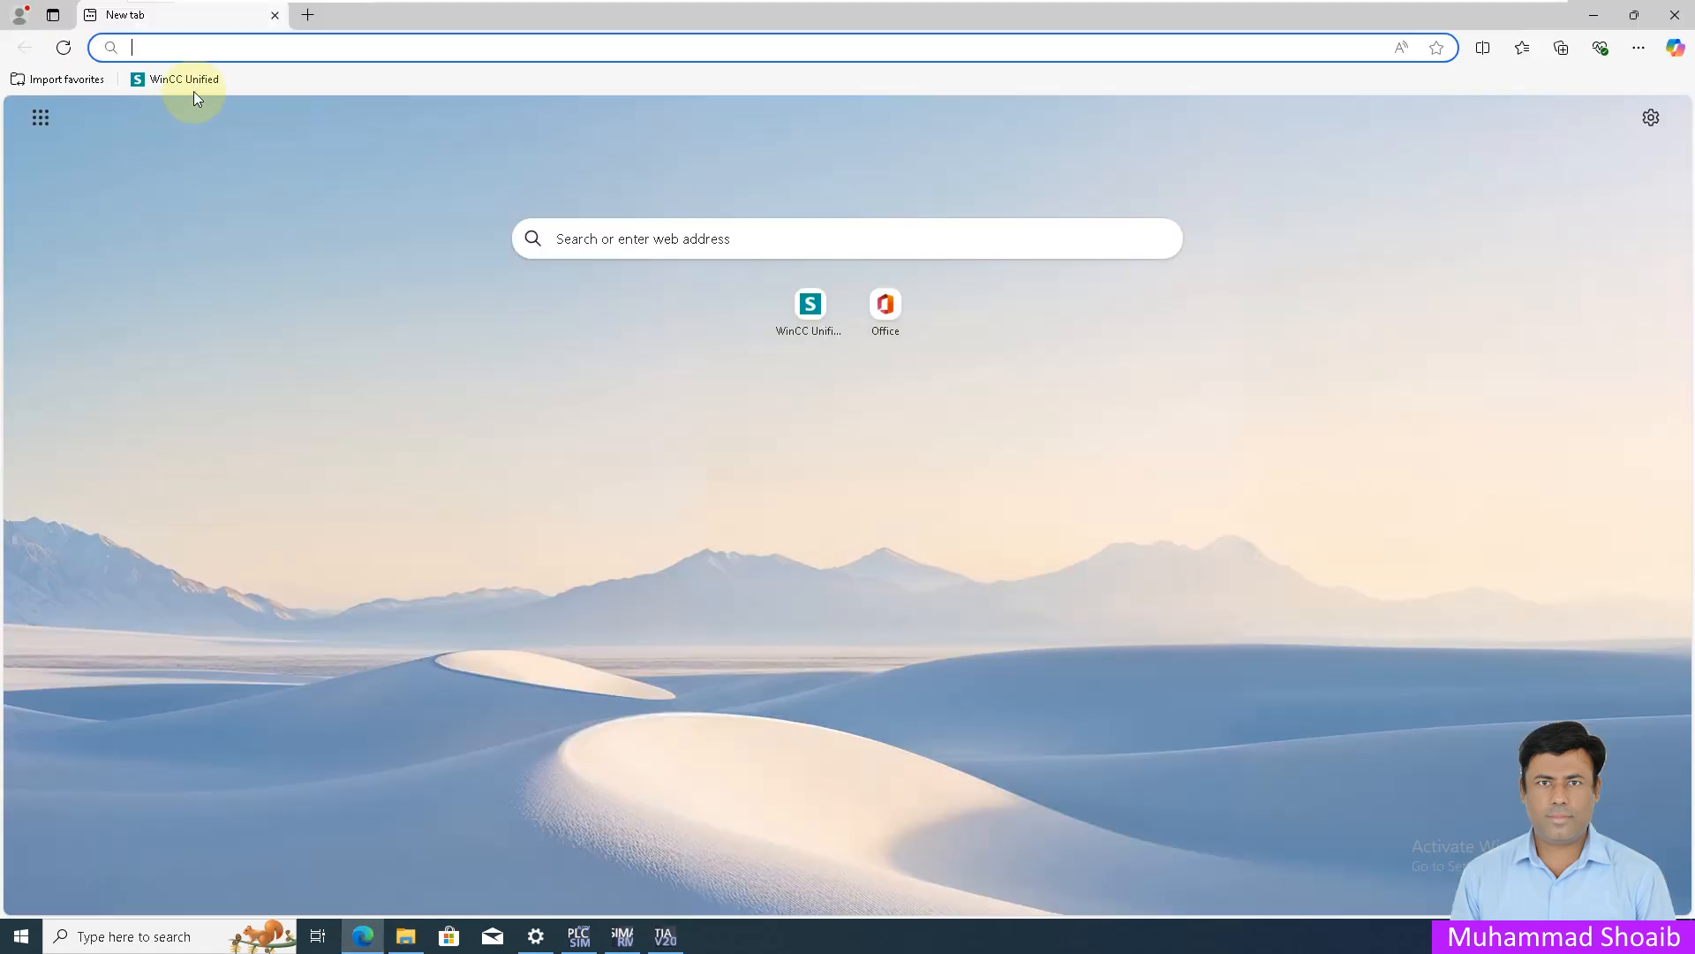
- Launch WinCC Unified RT from the browser start page and sign in with the runtime user's credentials
click(181, 80)
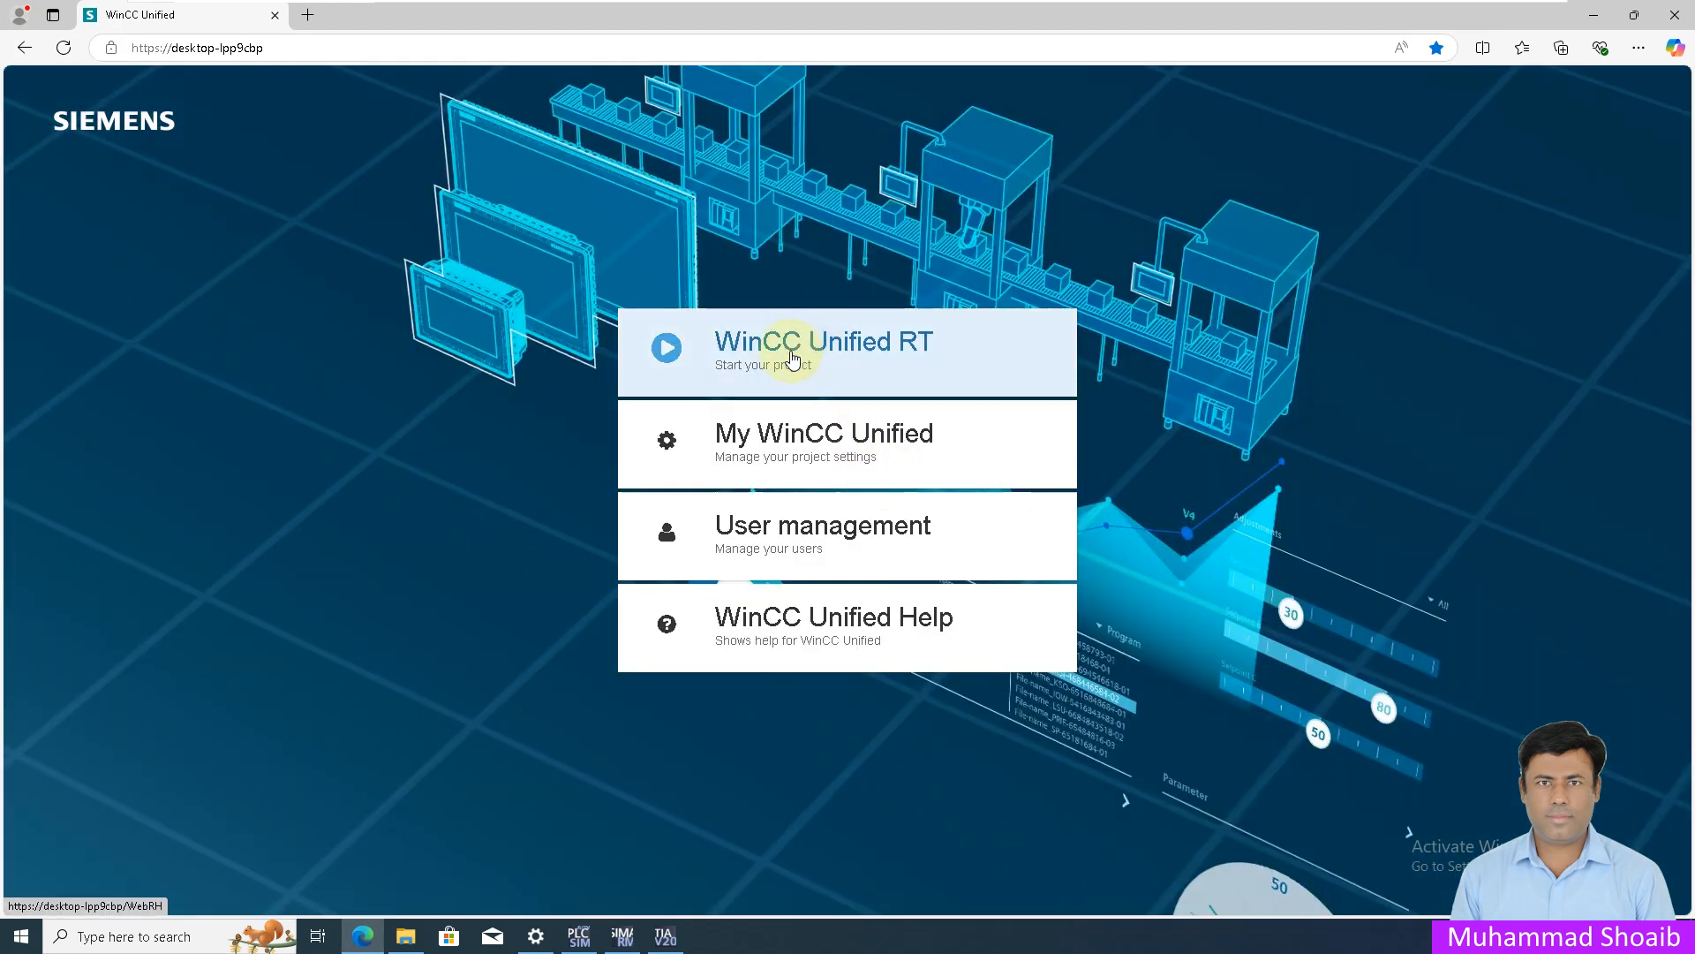
click(856, 348)
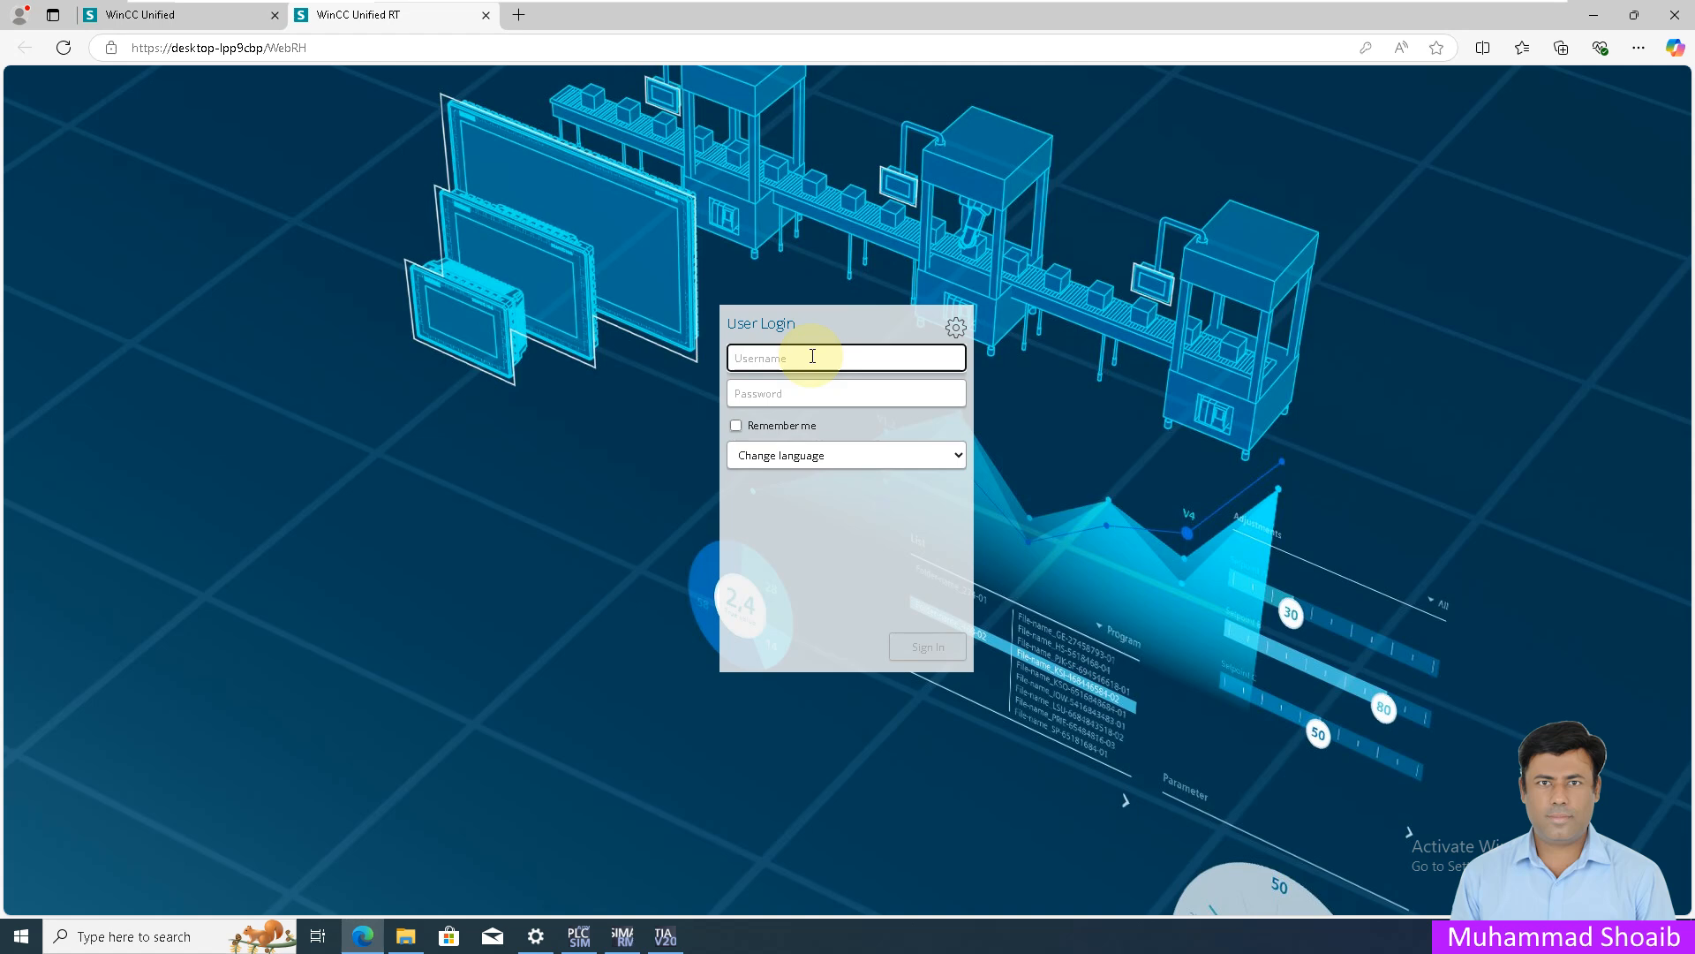
text(User1)
key(Tab)
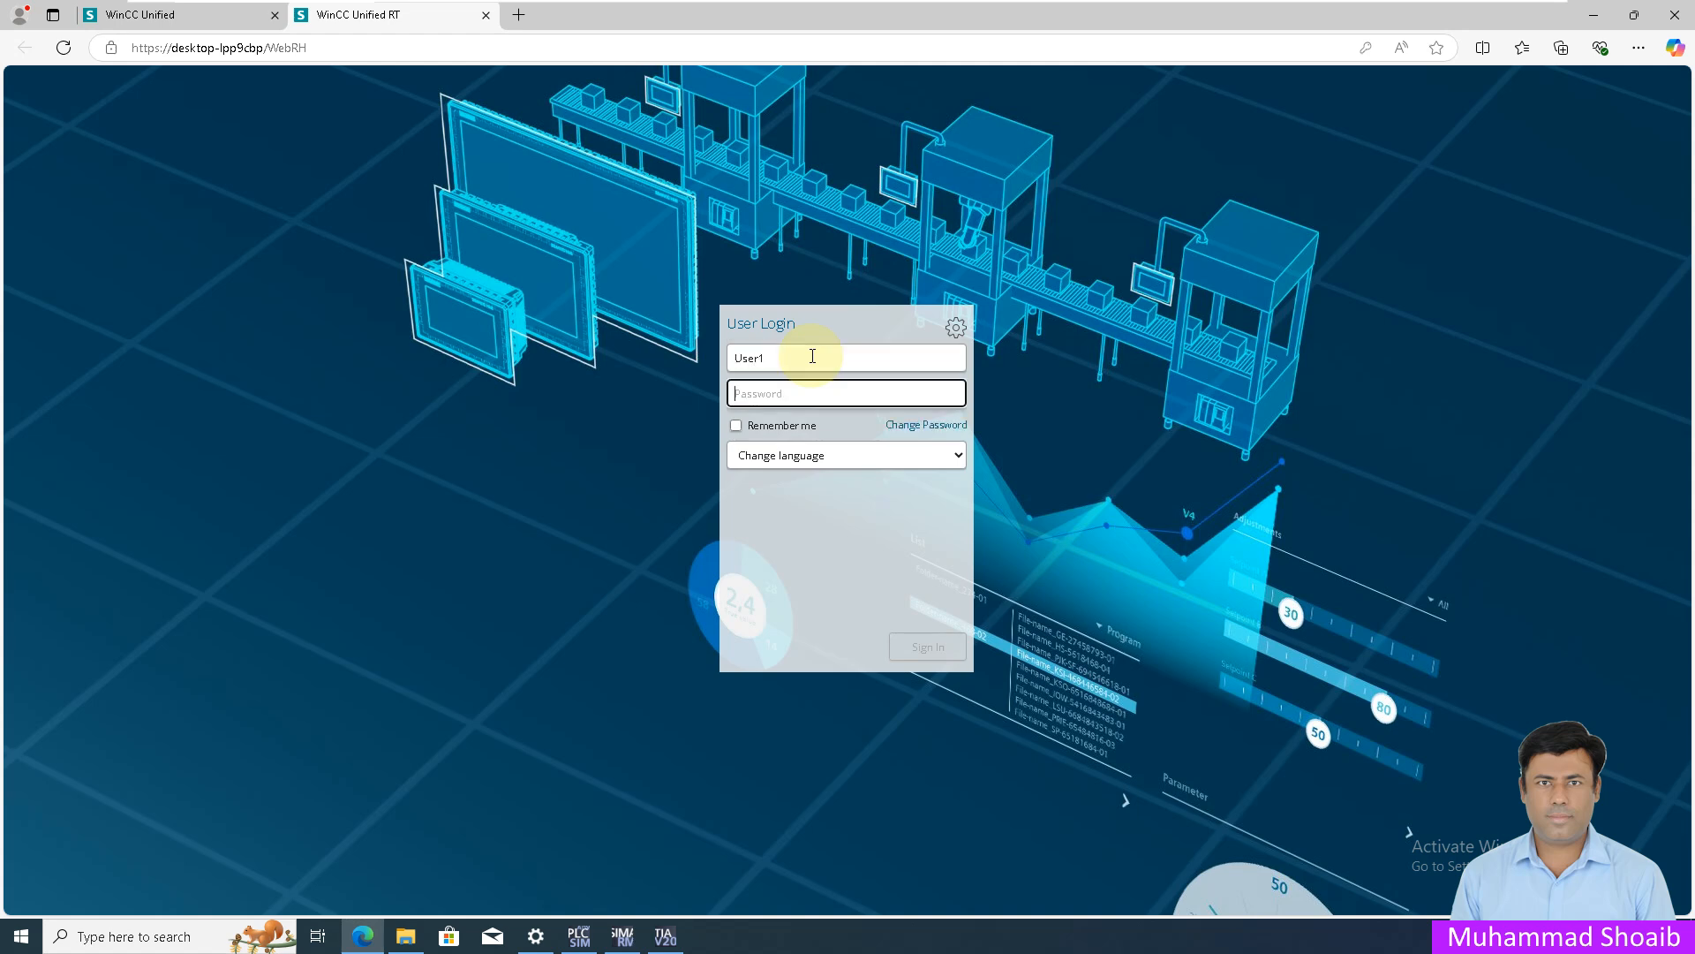
text(123456)
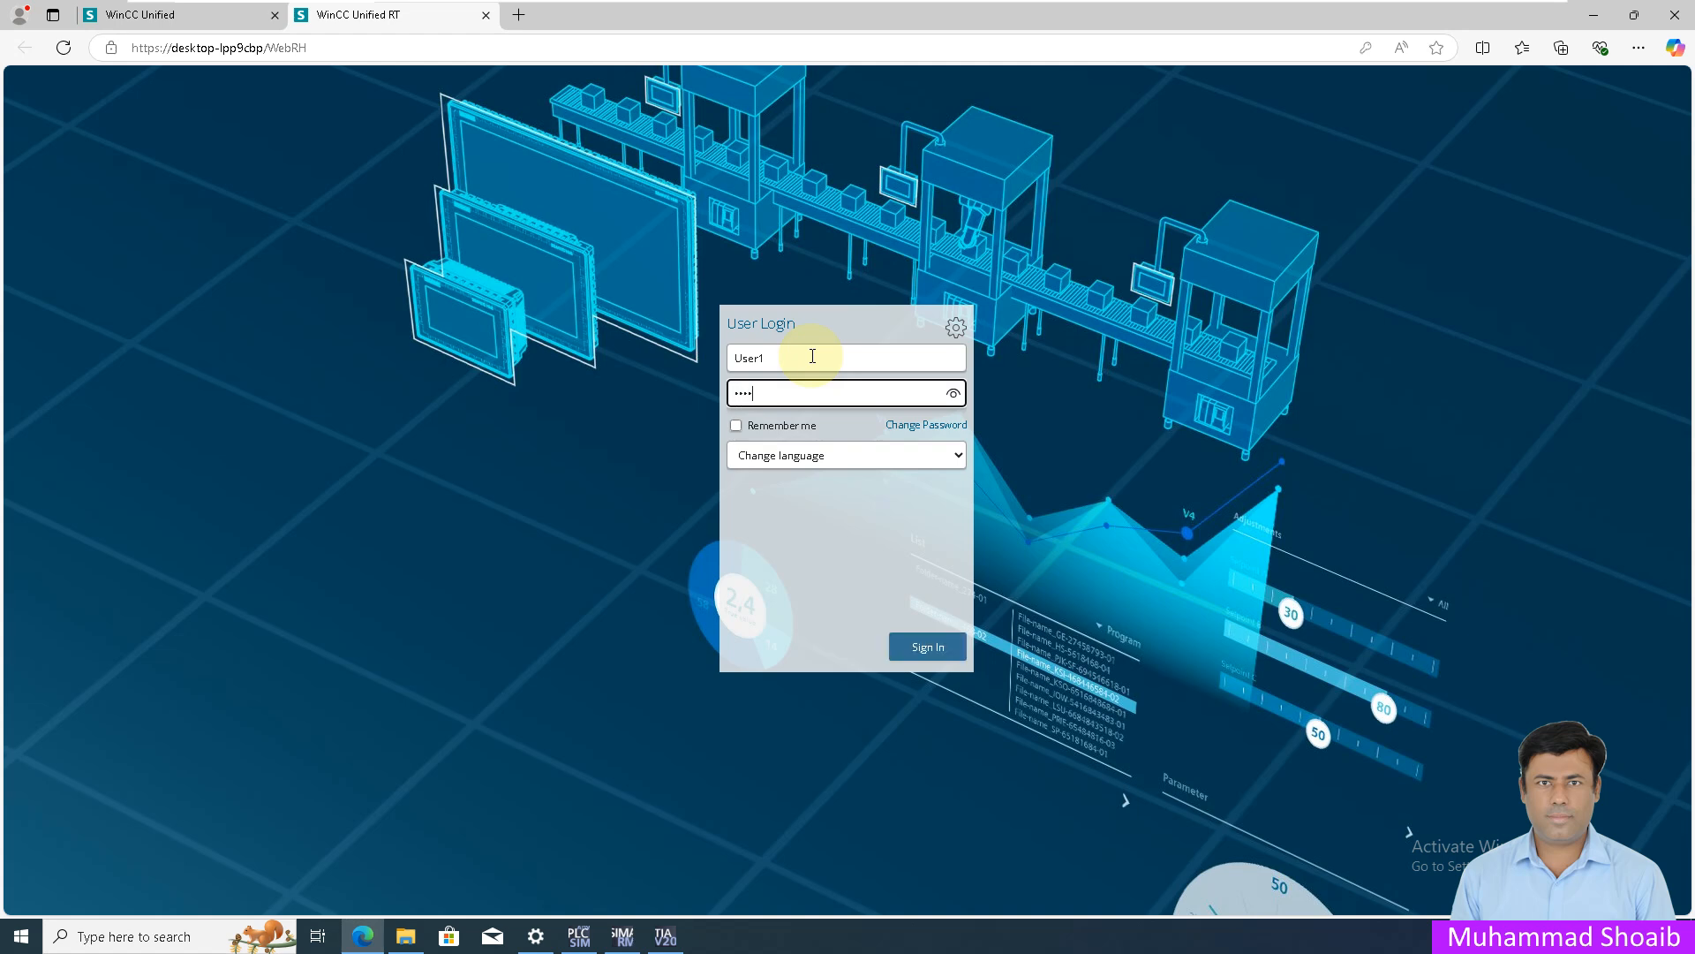
text(7890)
key(Return)
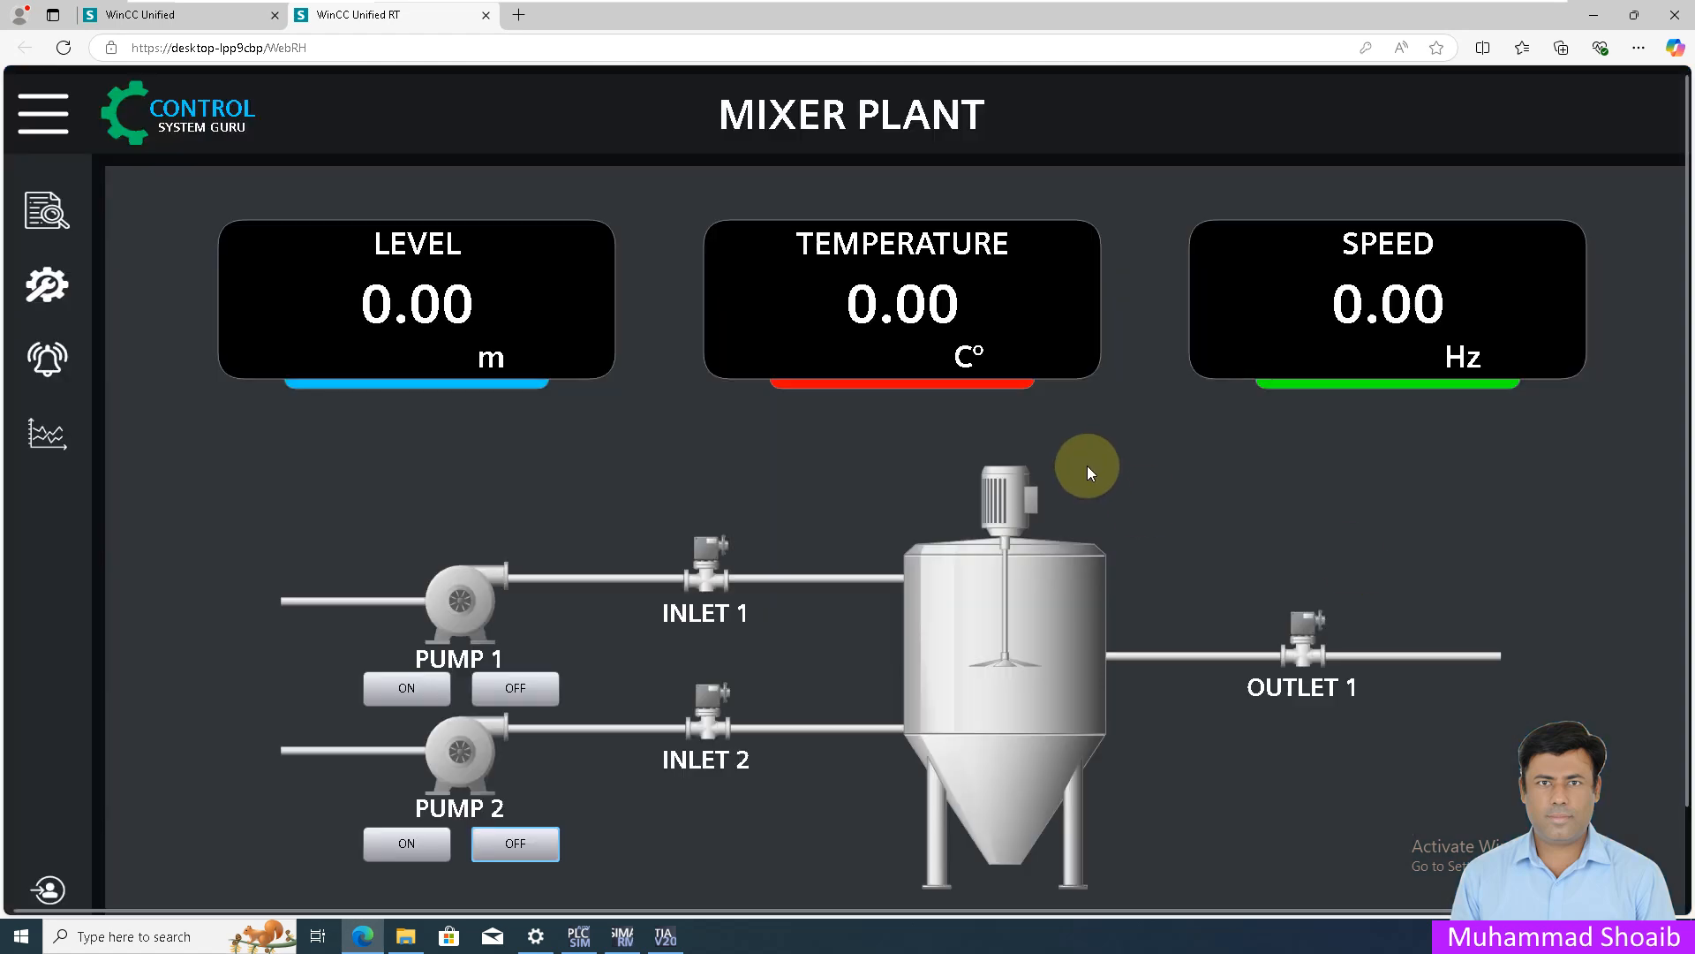
- Show the Mixer Plant screen full screen and test Pump 1 and Pump 2 ON/OFF buttons
key(F11)
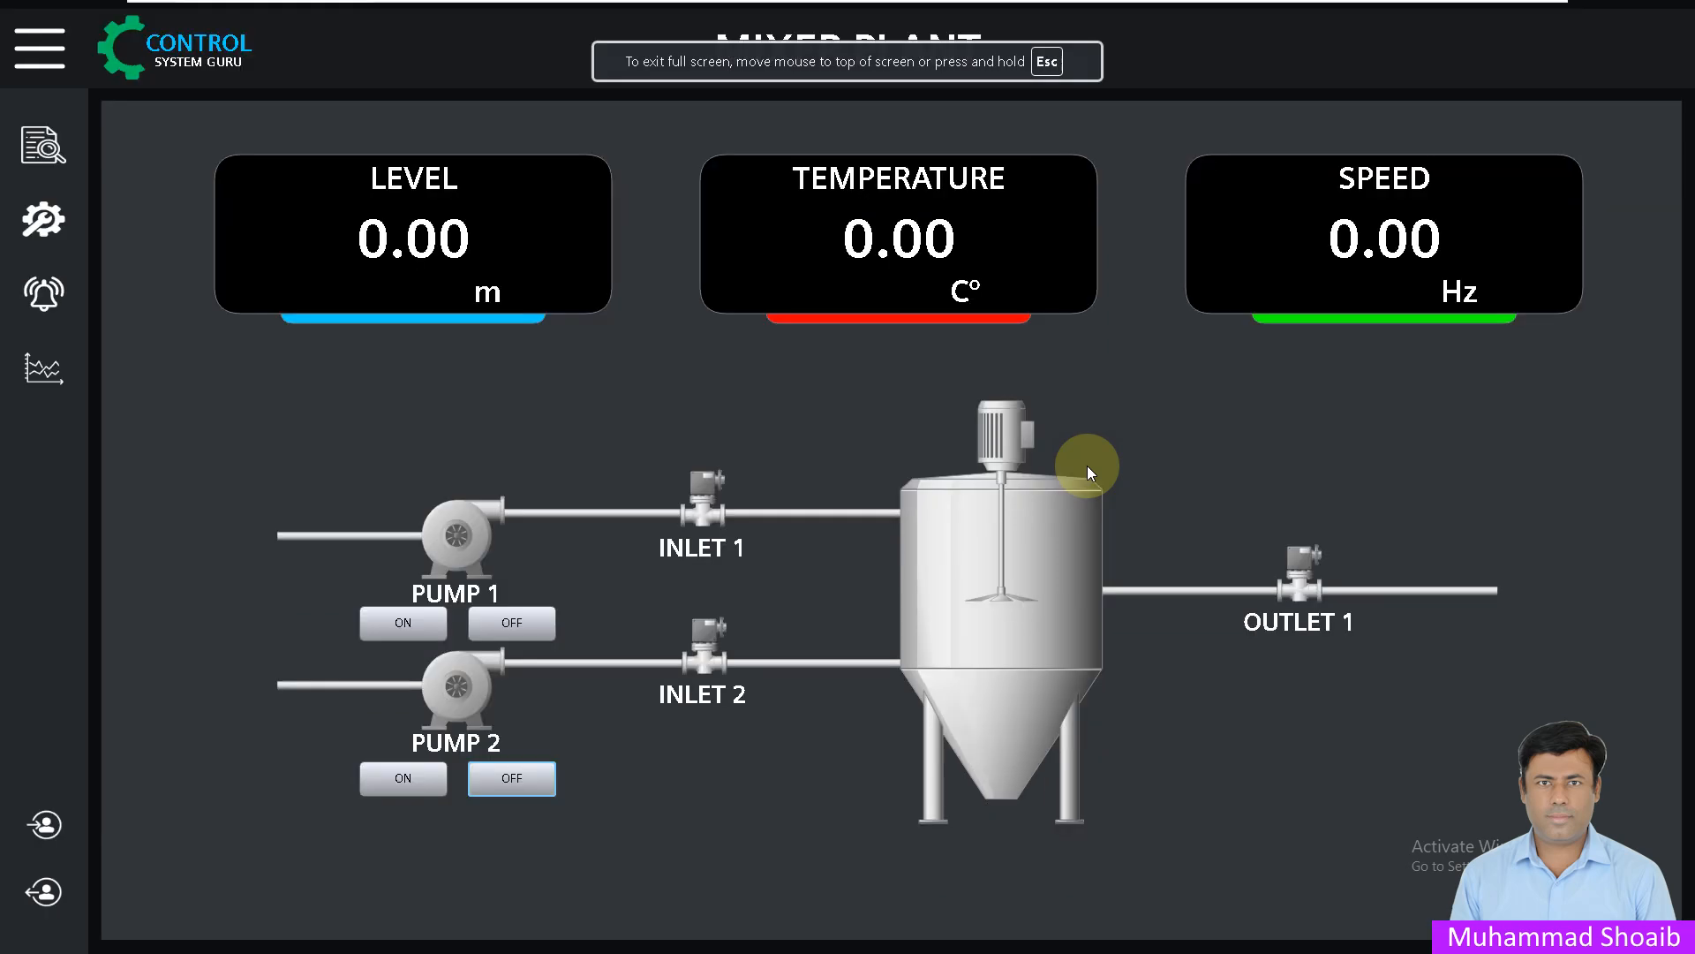
click(1118, 431)
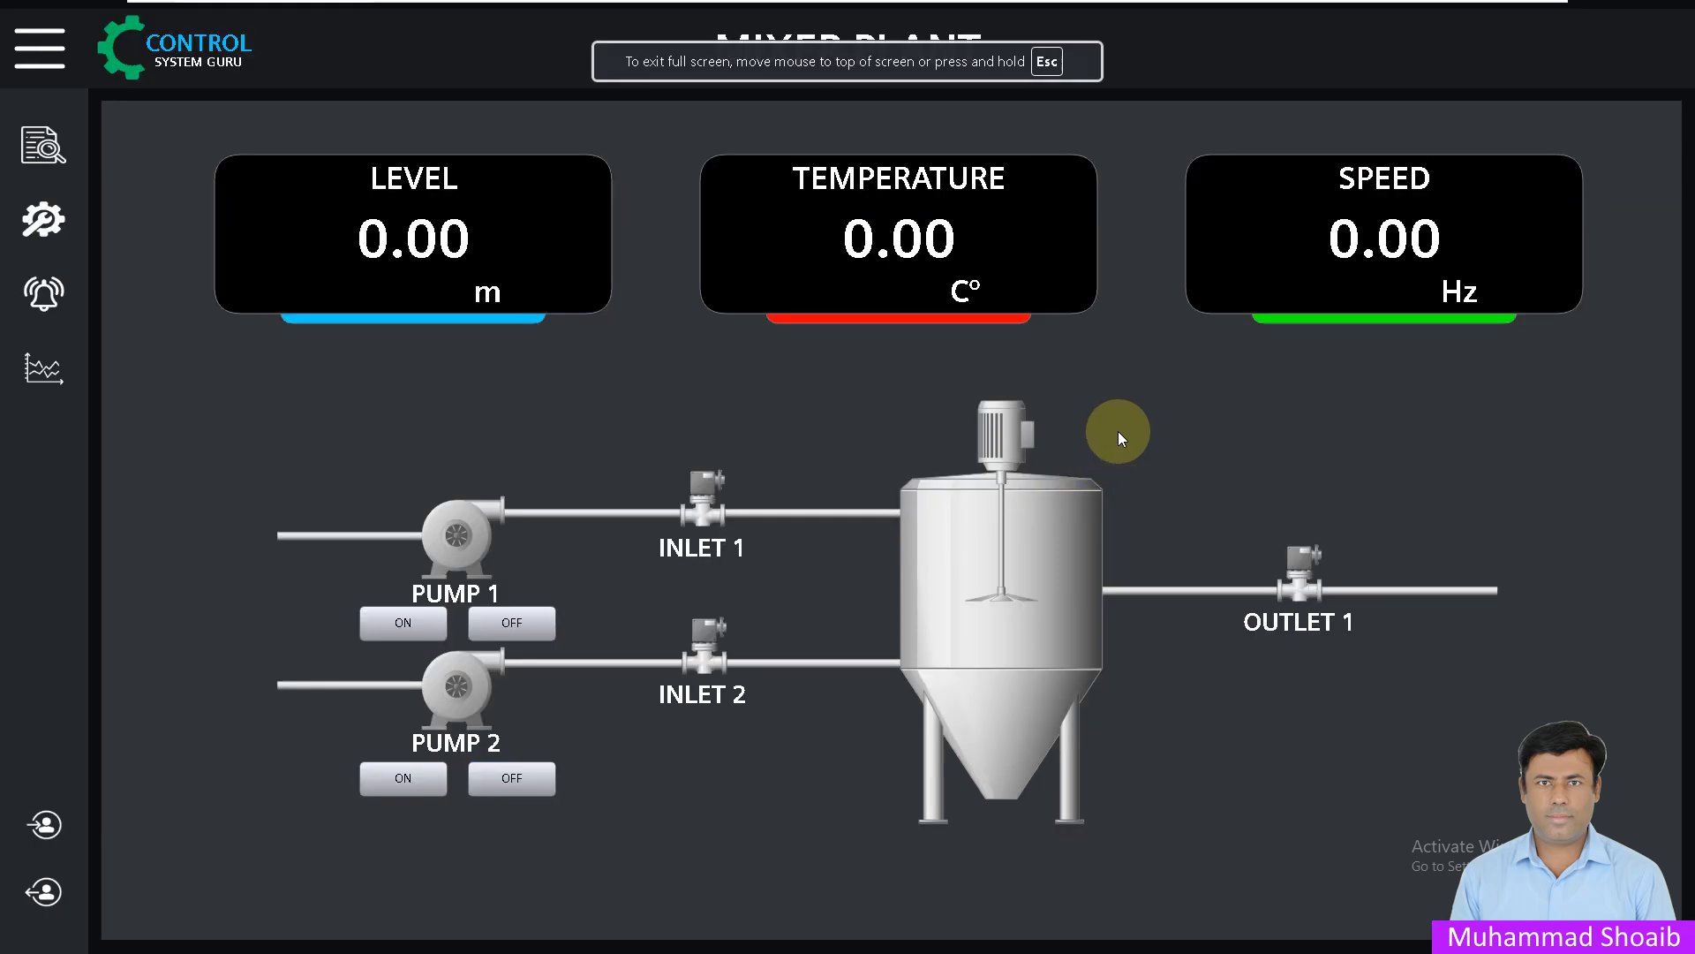
click(404, 628)
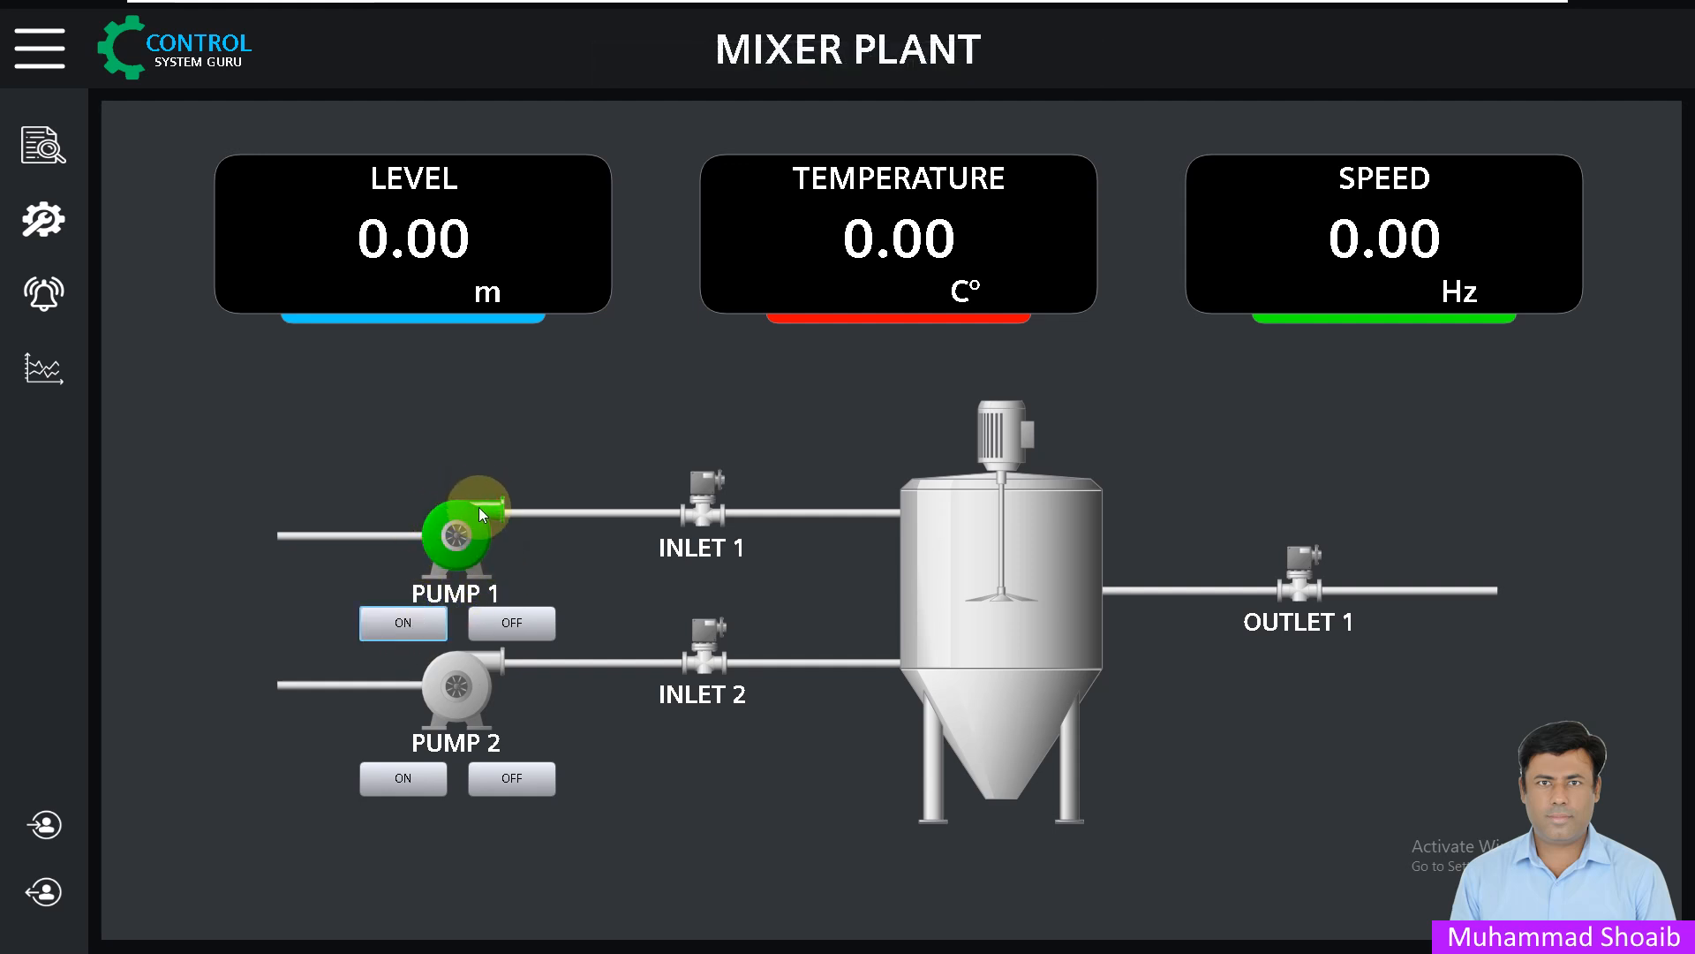
click(370, 626)
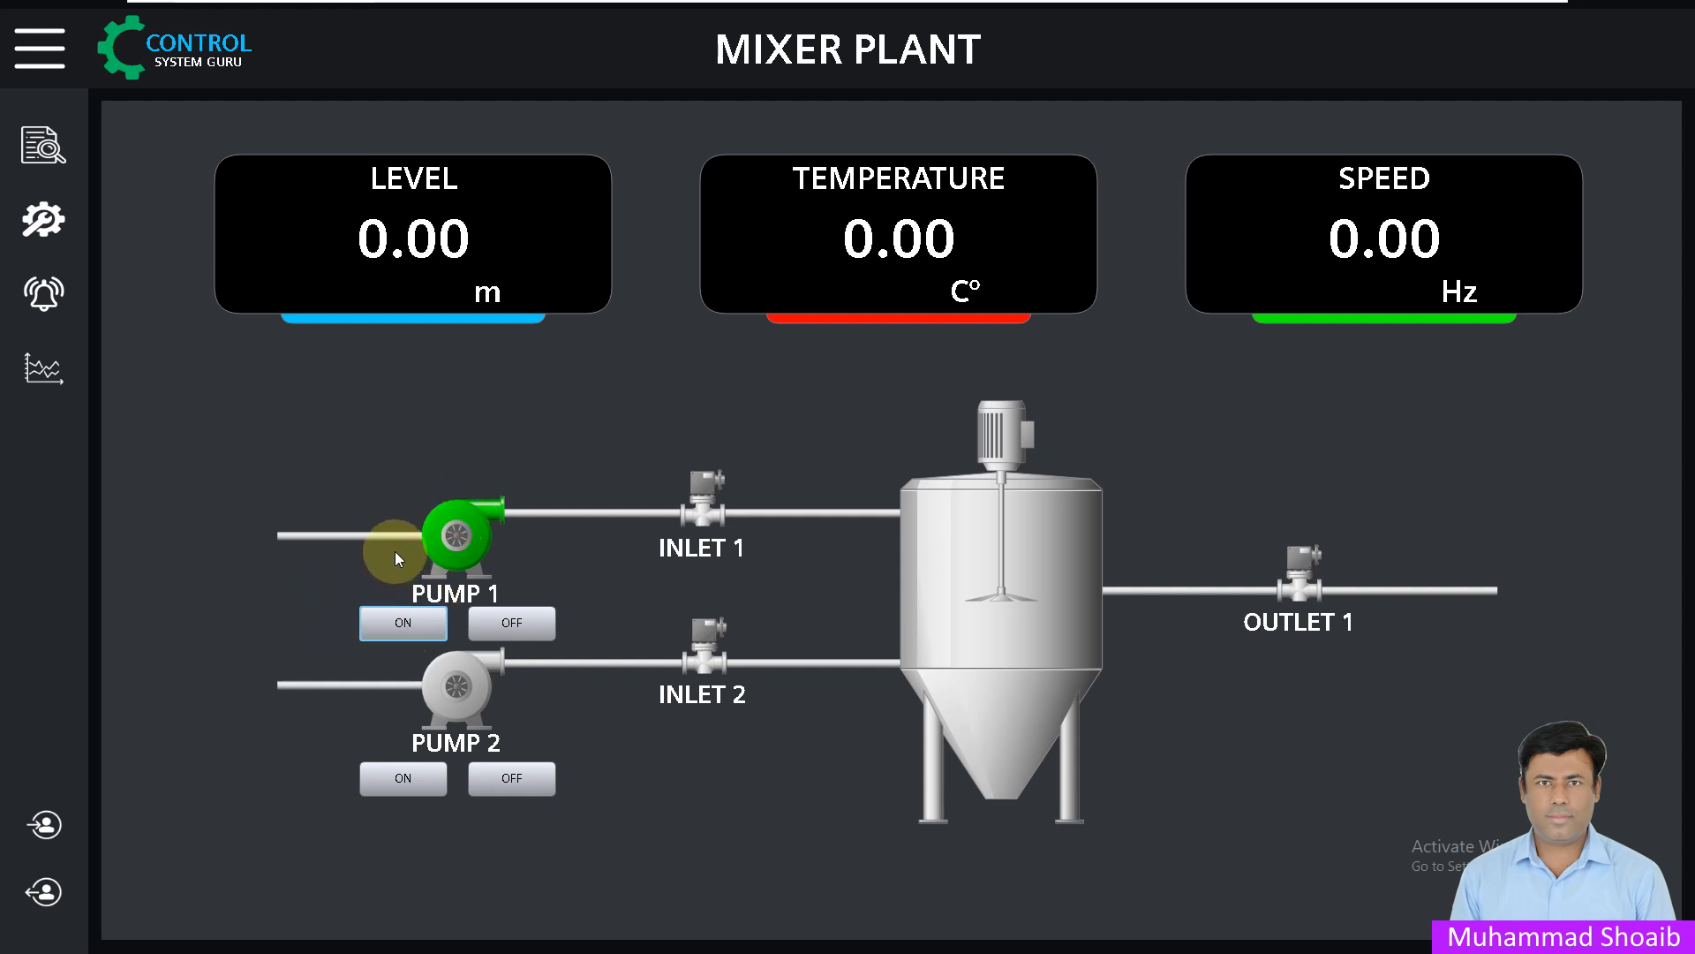
click(511, 625)
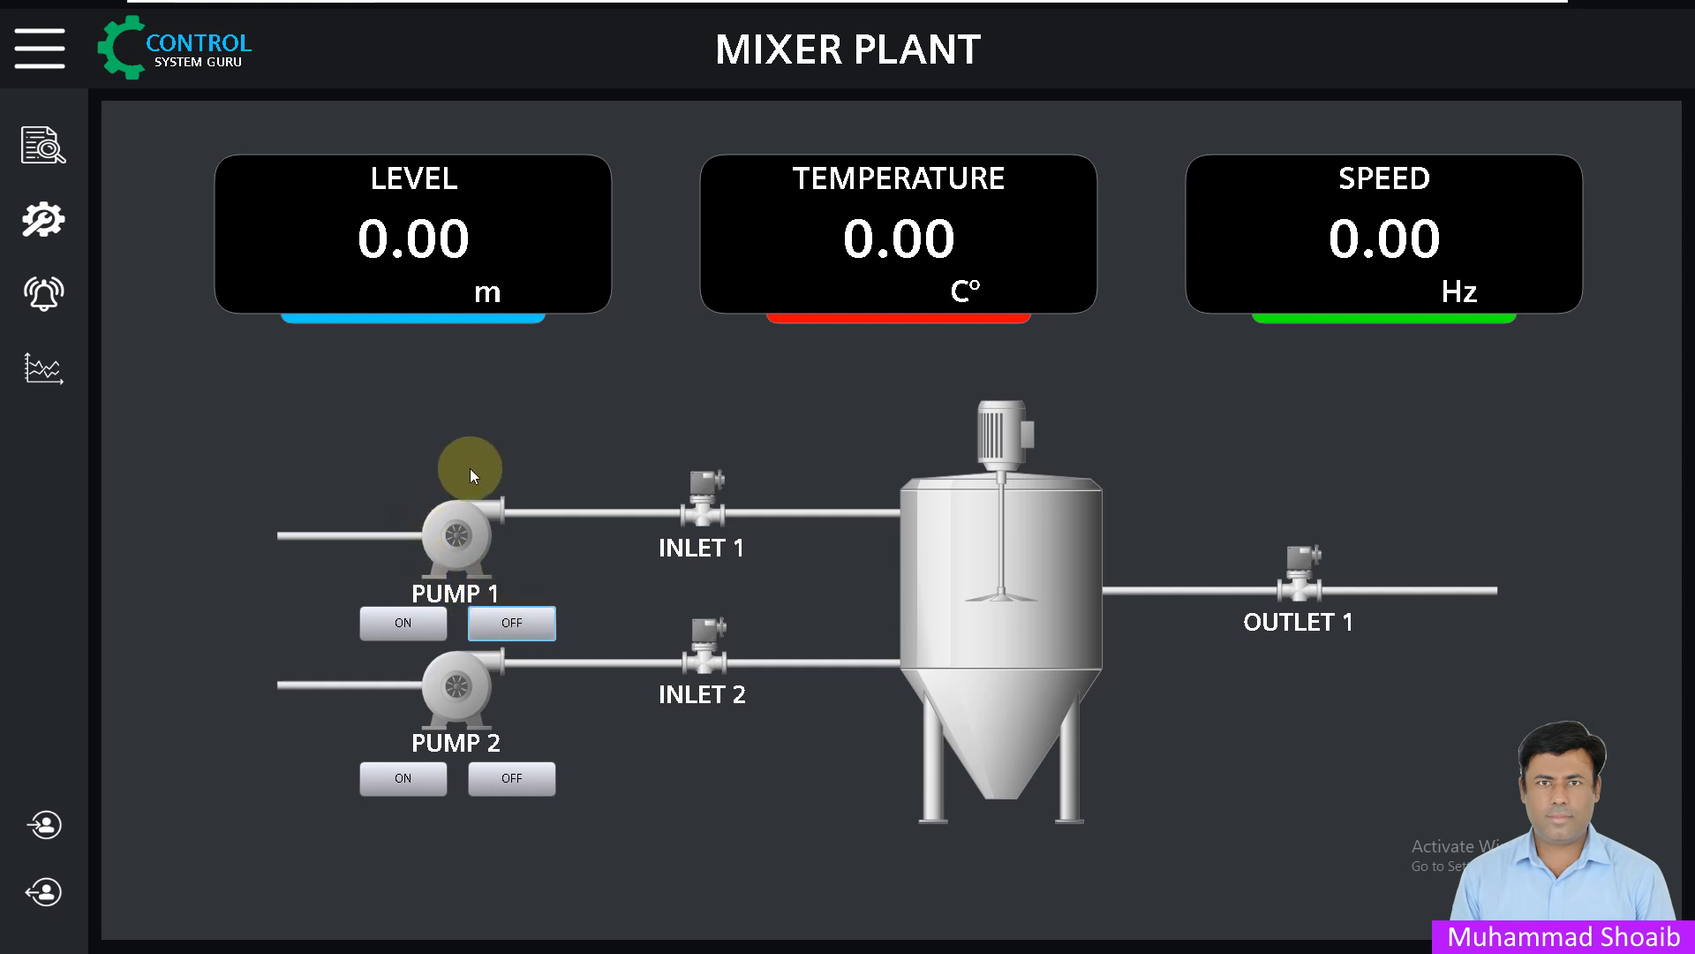
click(399, 782)
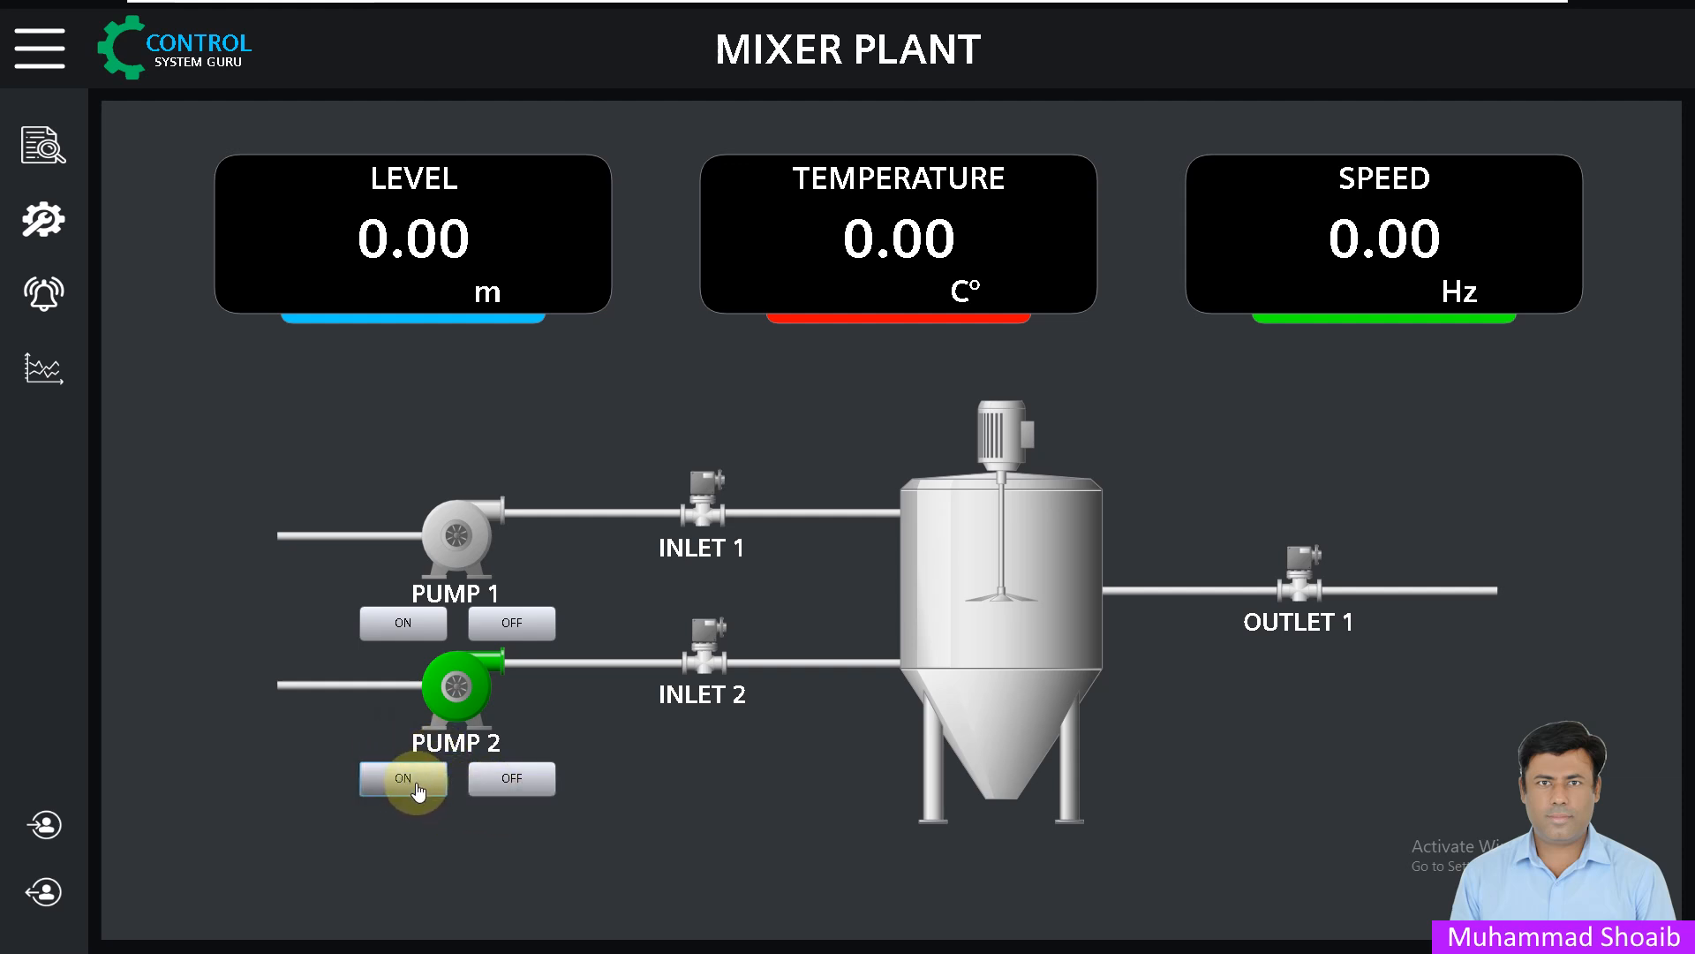
click(525, 777)
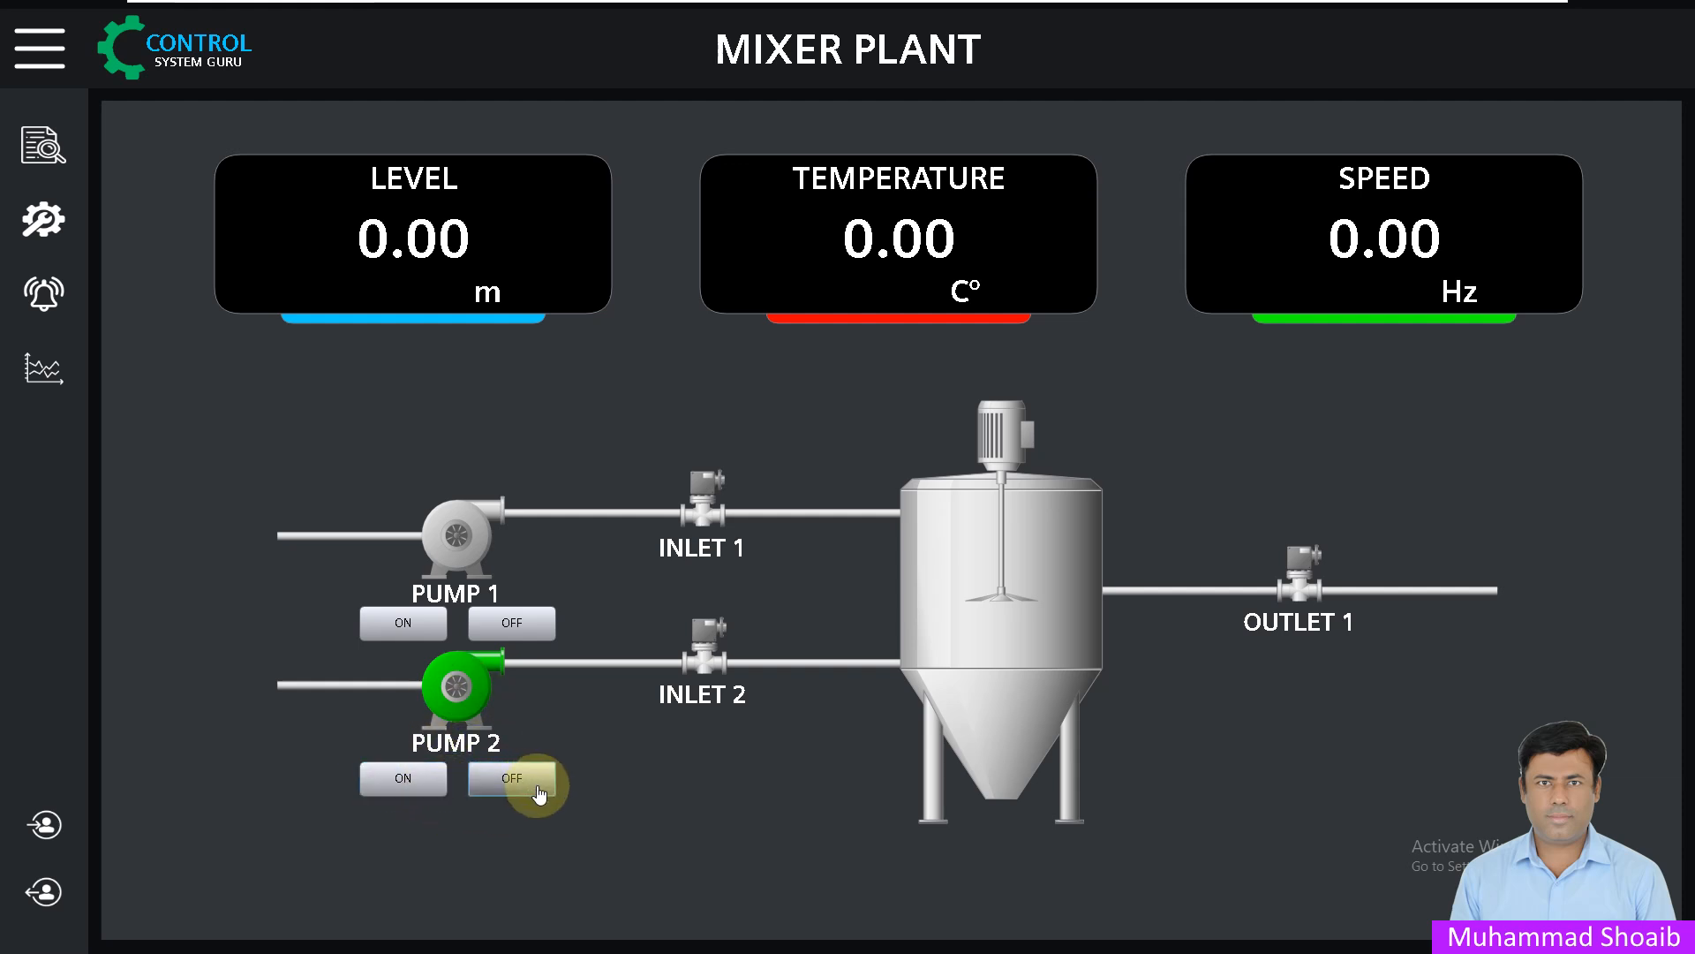